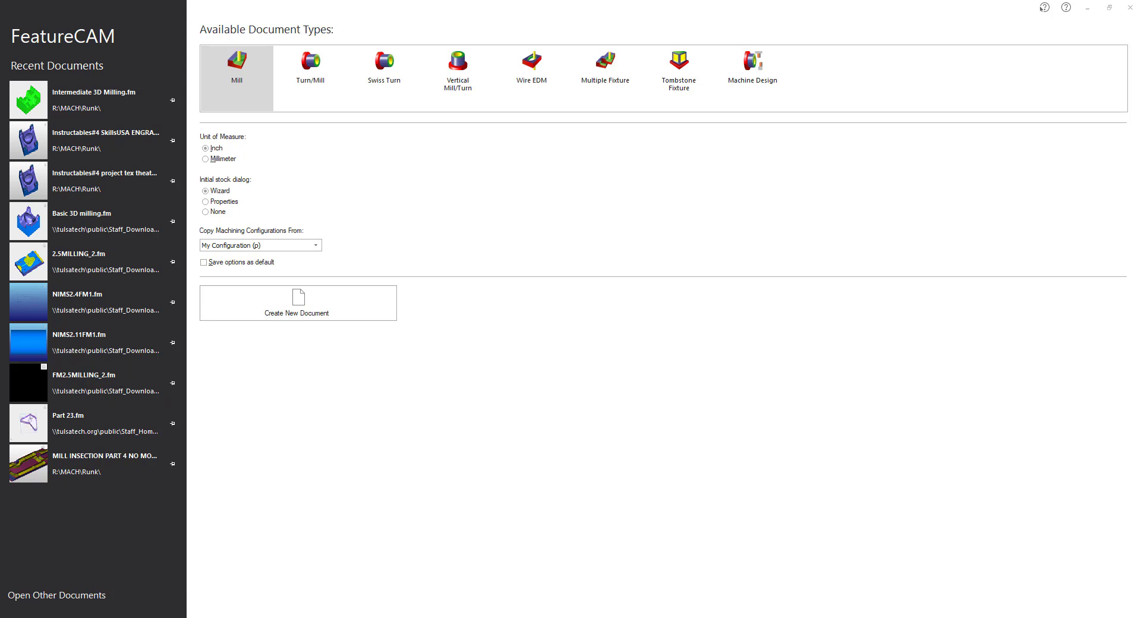
# - Locate the Premium_3_Stock.x_t and Premium_3_Part.x_t files in the Downloads folder
pyautogui.moveTo(0, 163); pyautogui.dragTo(429, 162)
pyautogui.click(287, 254)
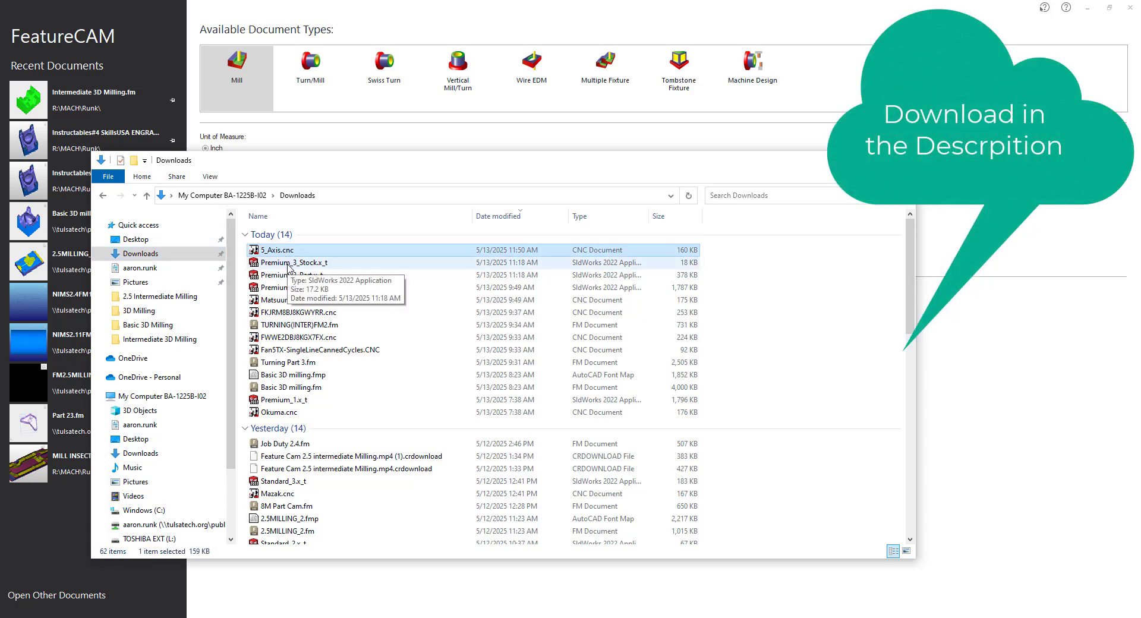
pyautogui.click(288, 266)
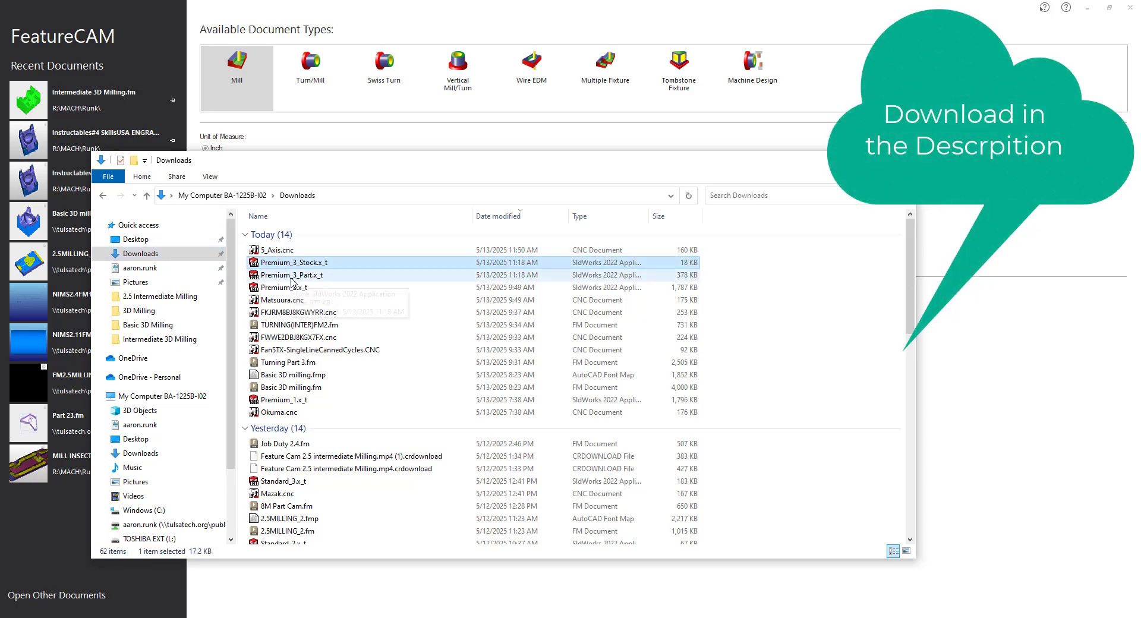
pyautogui.click(293, 276)
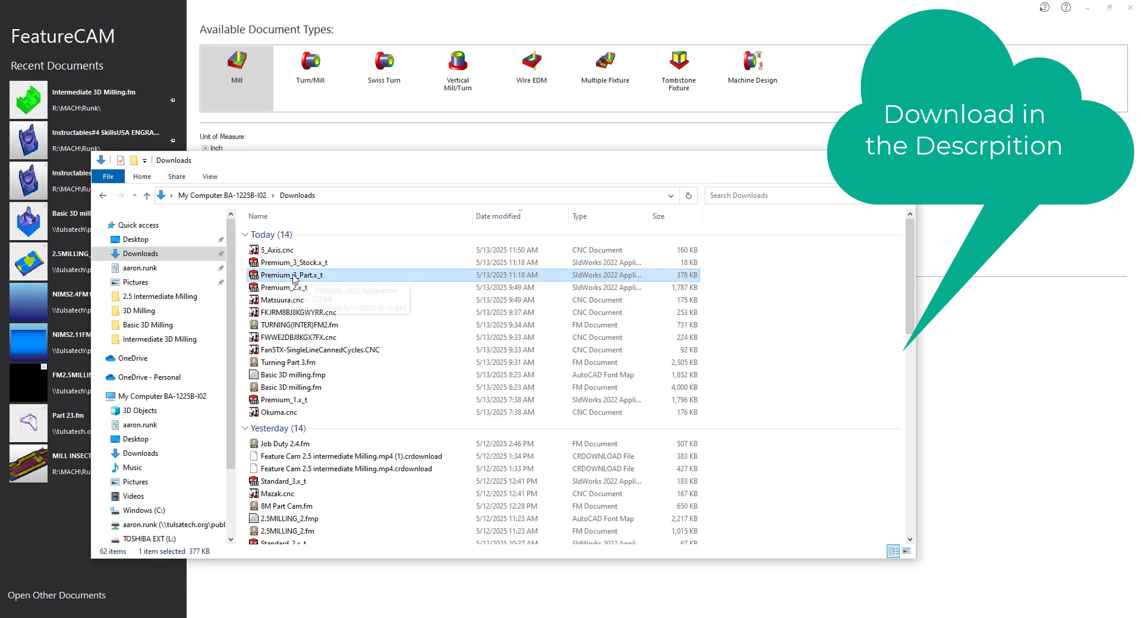
pyautogui.moveTo(696, 169); pyautogui.dragTo(685, 169)
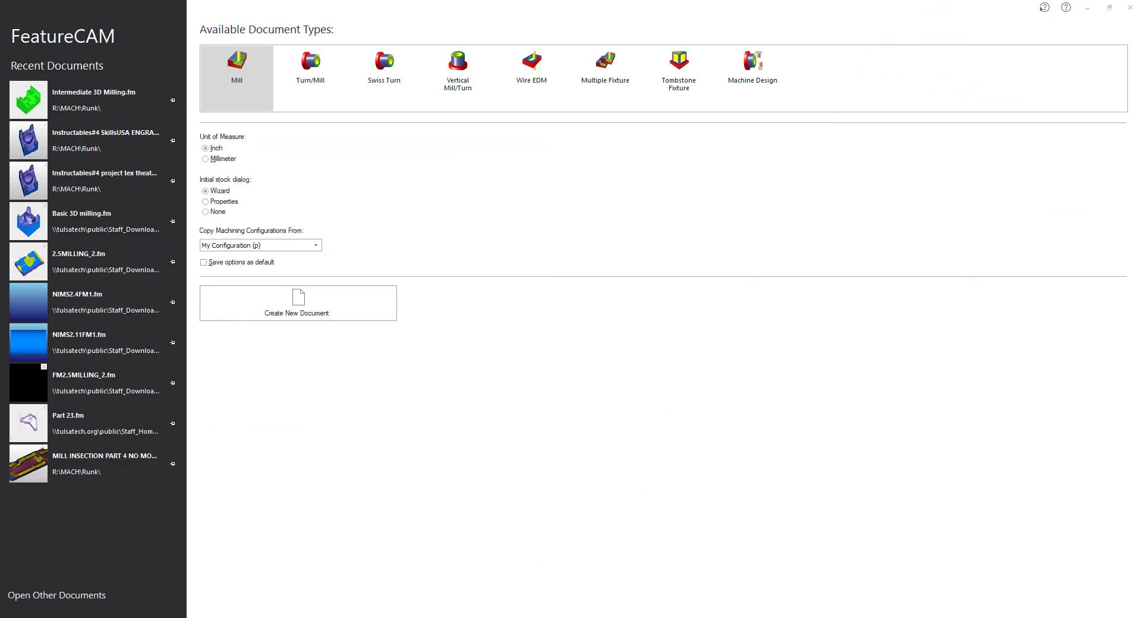
# - Create a new inch milling document, skip its stock dimensions wizard and import Premium_3_Part.x_t into it
pyautogui.click(323, 301)
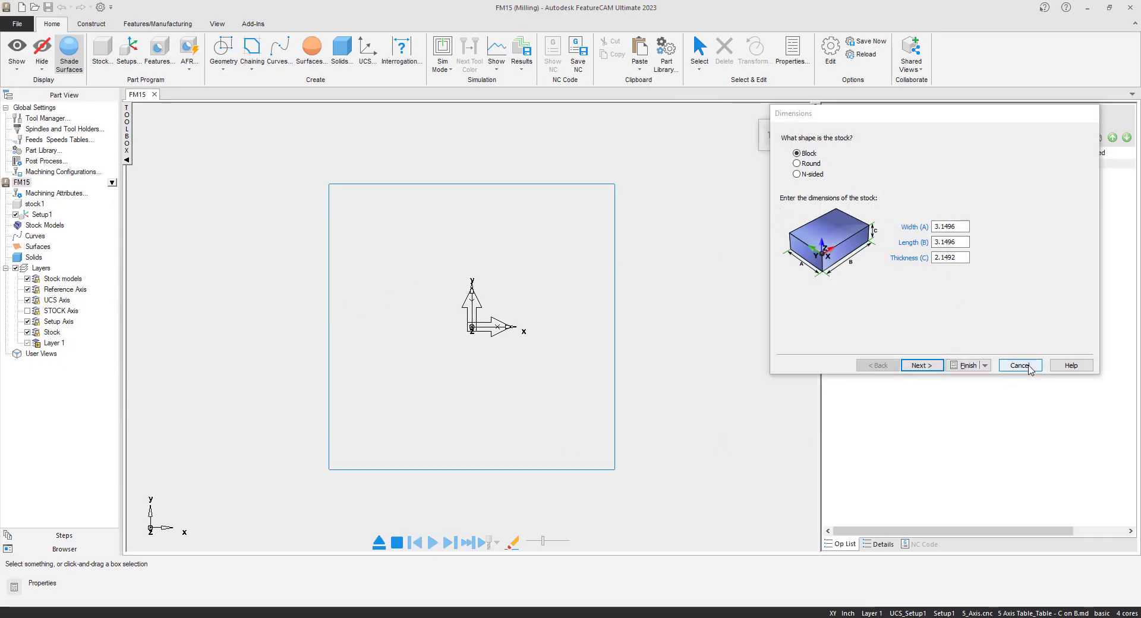
pyautogui.click(1028, 367)
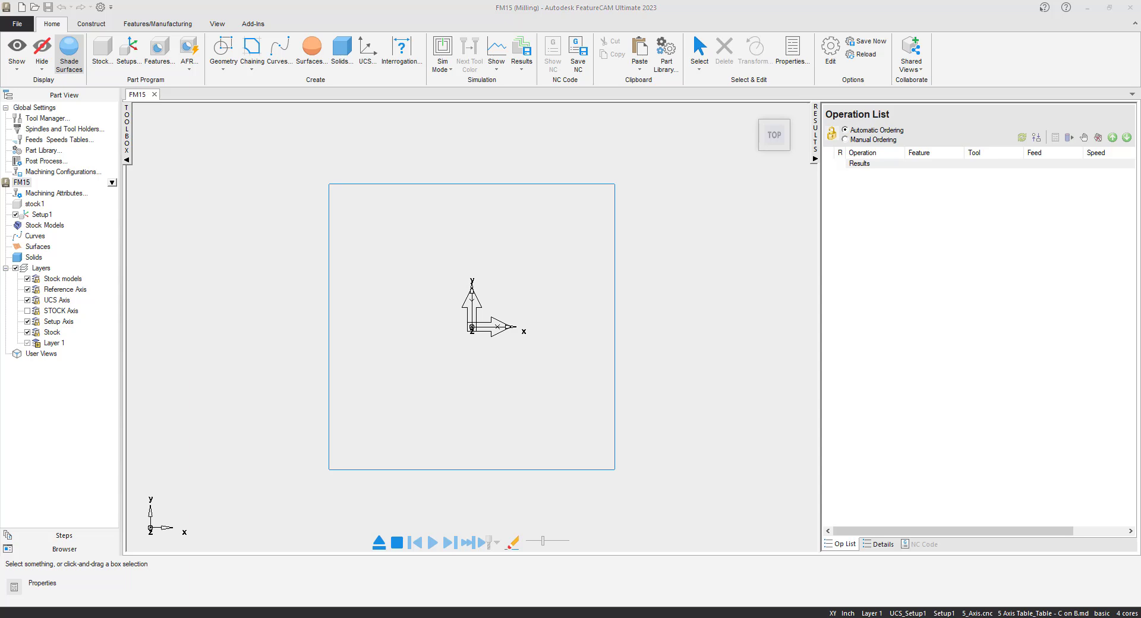
pyautogui.moveTo(486, 273); pyautogui.dragTo(484, 307)
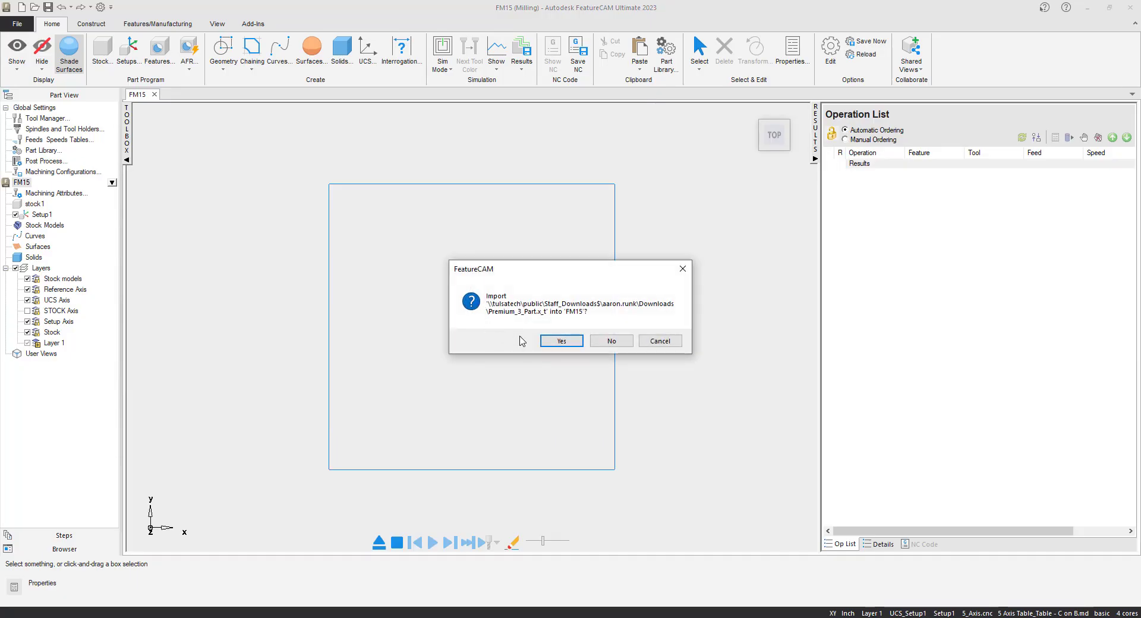
pyautogui.click(561, 340)
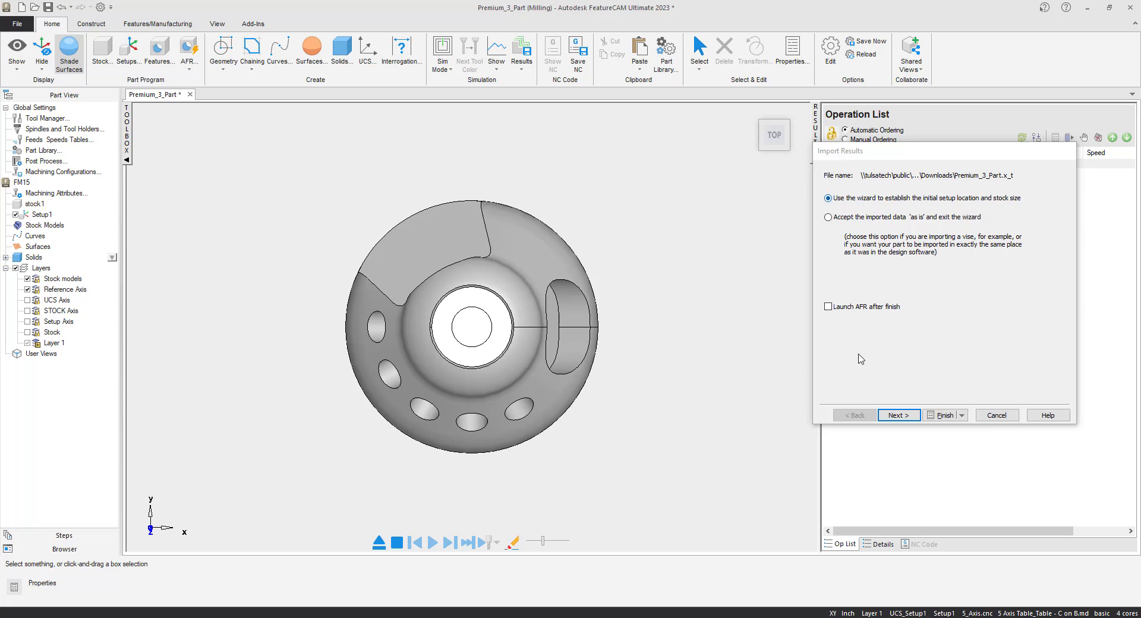
# - Use the import wizard to align the setup's Z direction with the center of the part's central bore surface
pyautogui.click(903, 418)
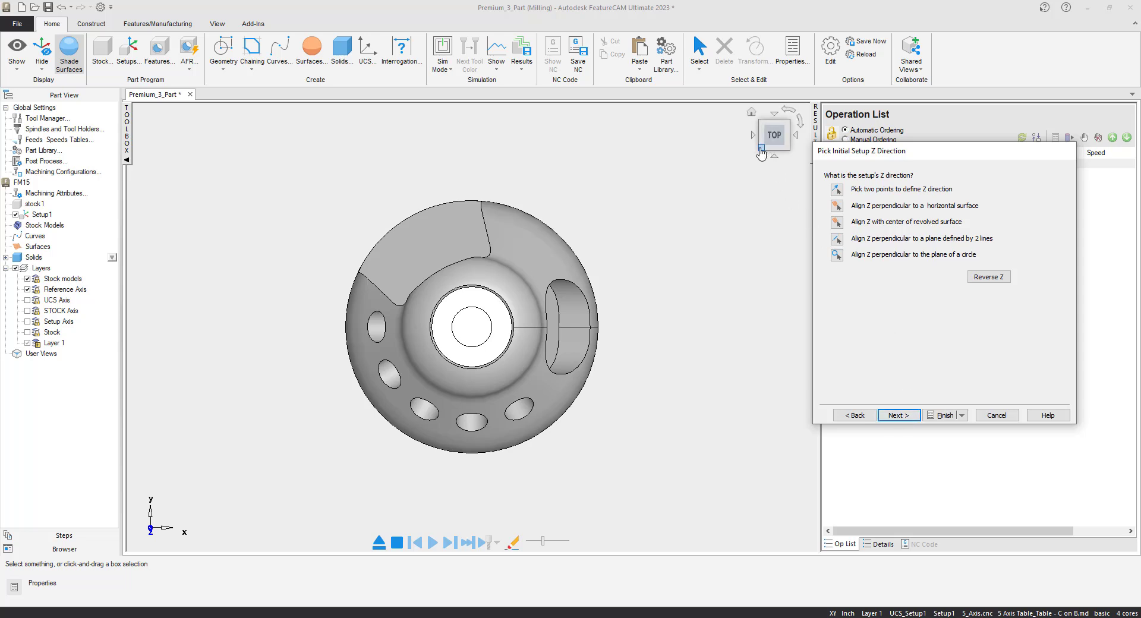
pyautogui.click(760, 150)
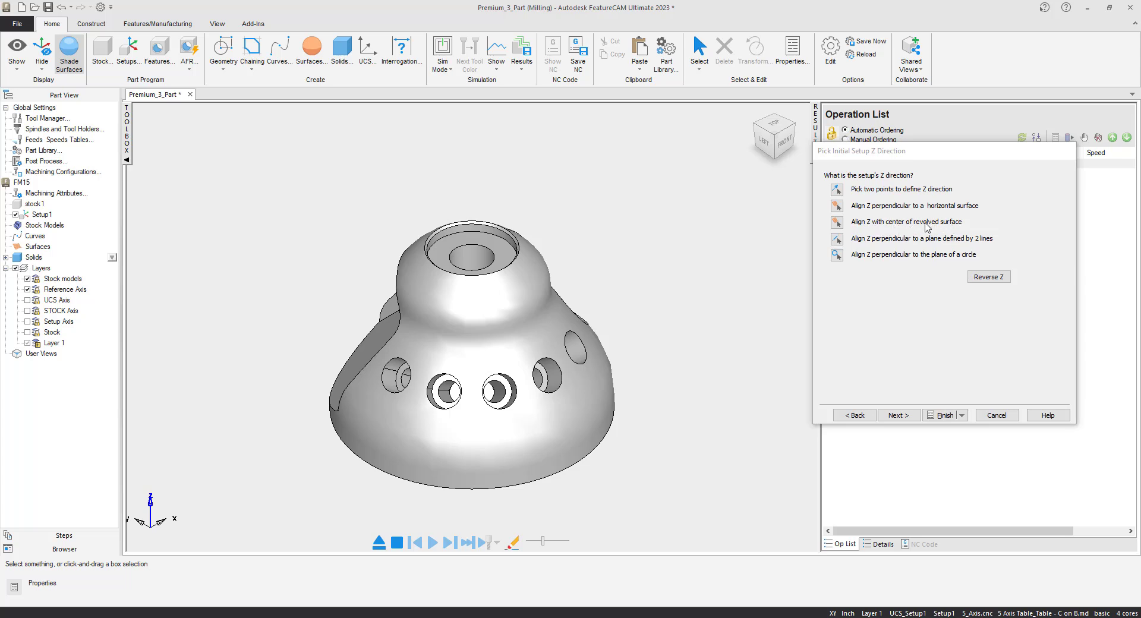
pyautogui.click(837, 223)
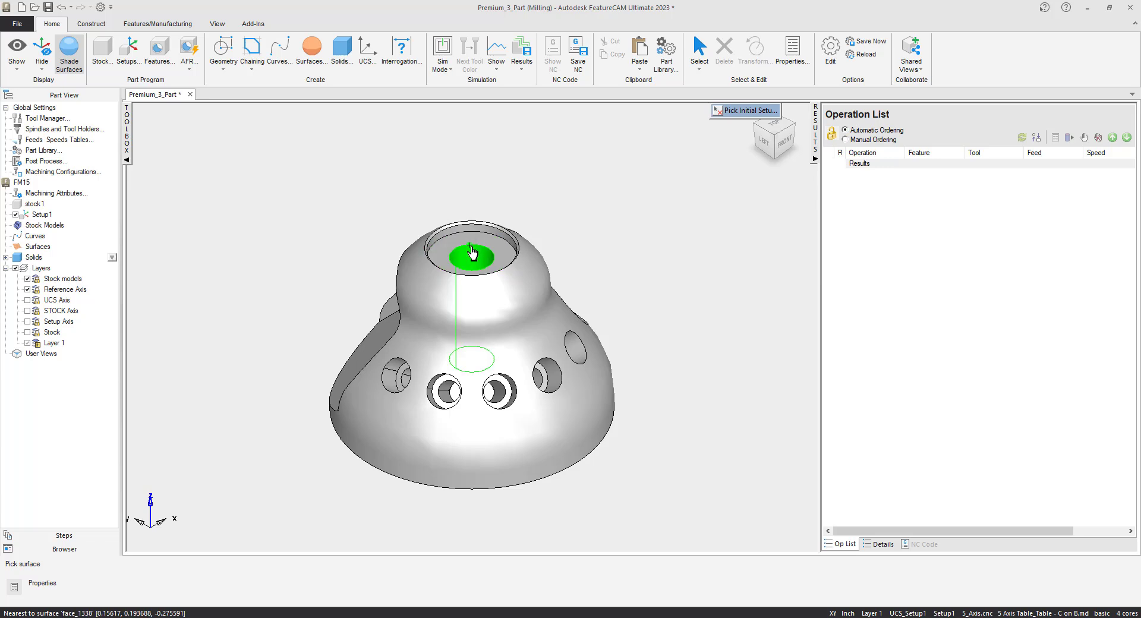
pyautogui.click(473, 252)
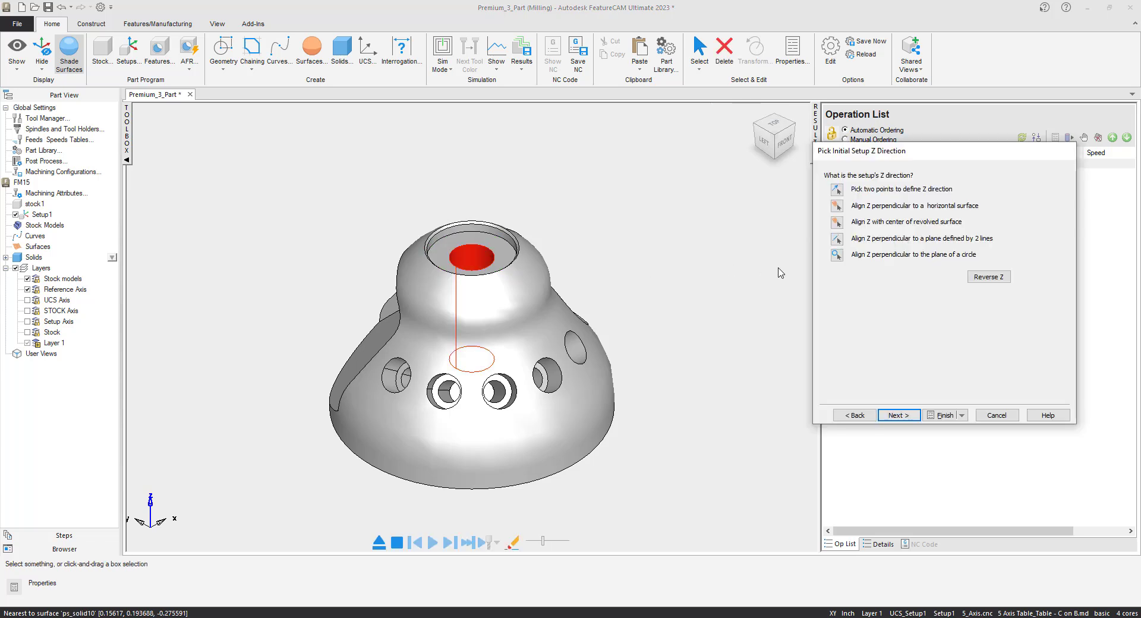
pyautogui.click(900, 416)
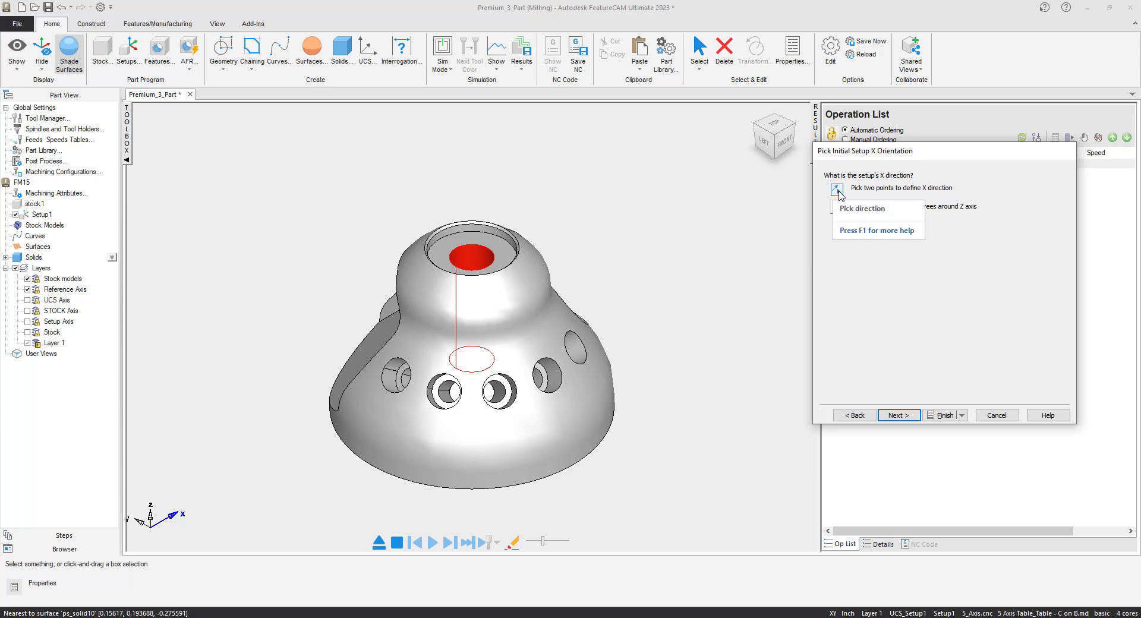
# - Keep the default X direction and accept block stock computed from the part's bounding box with no extra material
pyautogui.click(775, 125)
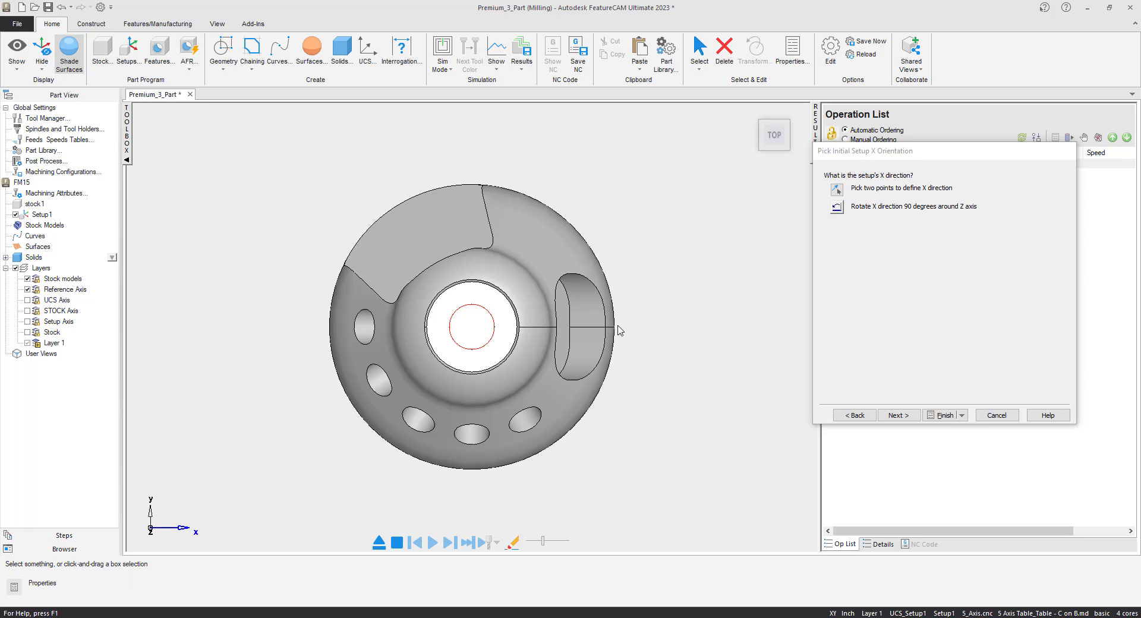
pyautogui.click(909, 416)
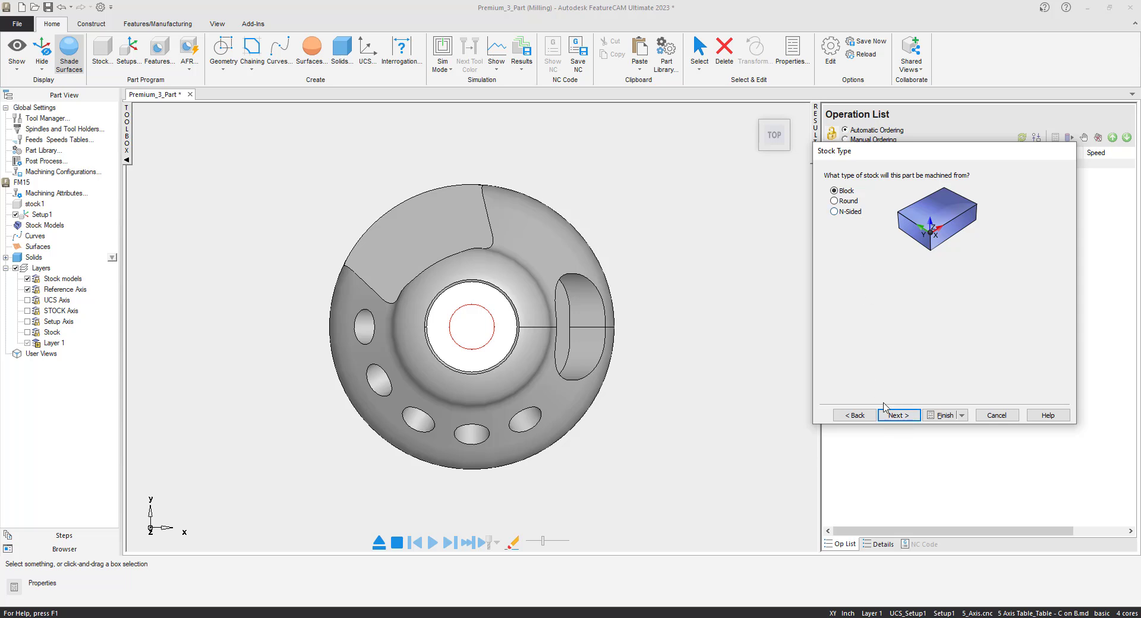
pyautogui.click(897, 415)
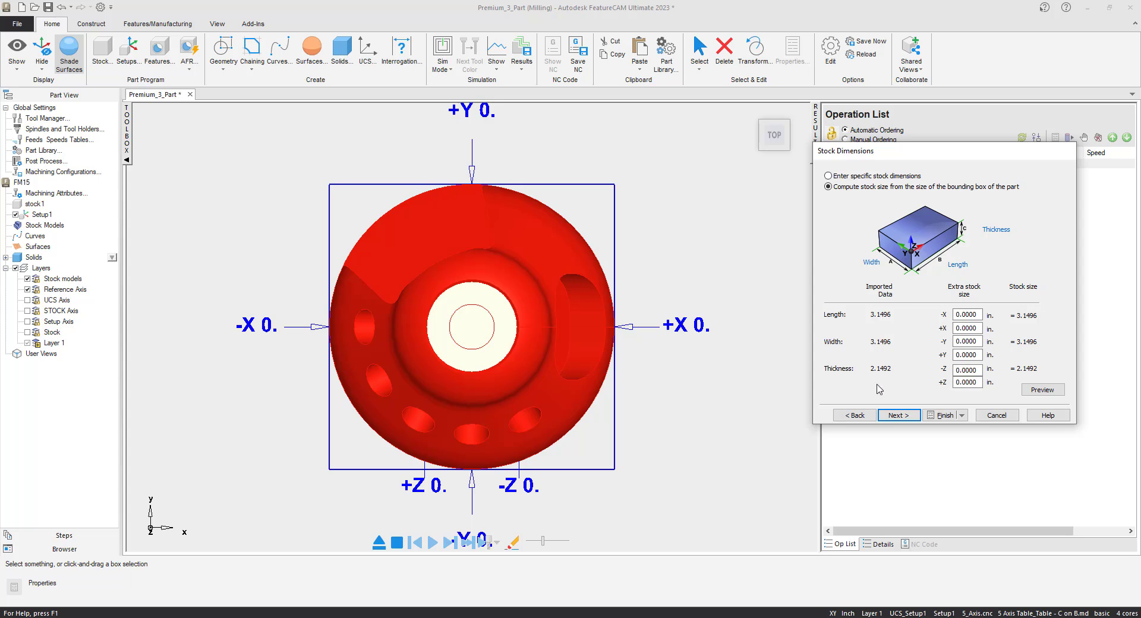
pyautogui.click(899, 415)
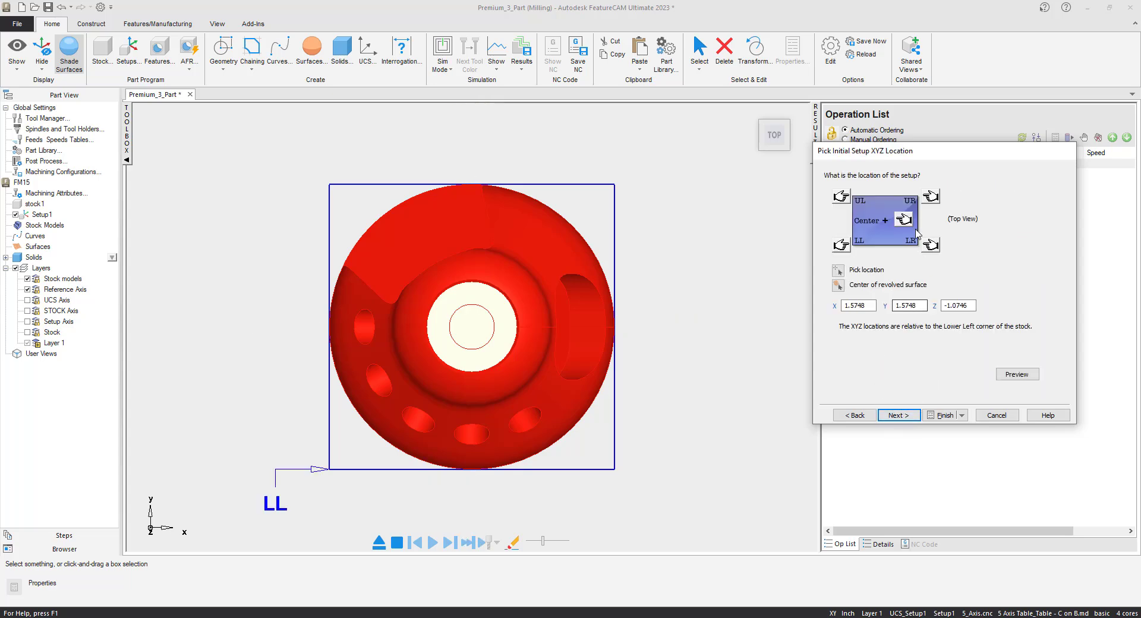
# - Locate the setup at the stock's top center and finish with 5th axis positioning about the center of the imported data's bounding box
pyautogui.click(904, 220)
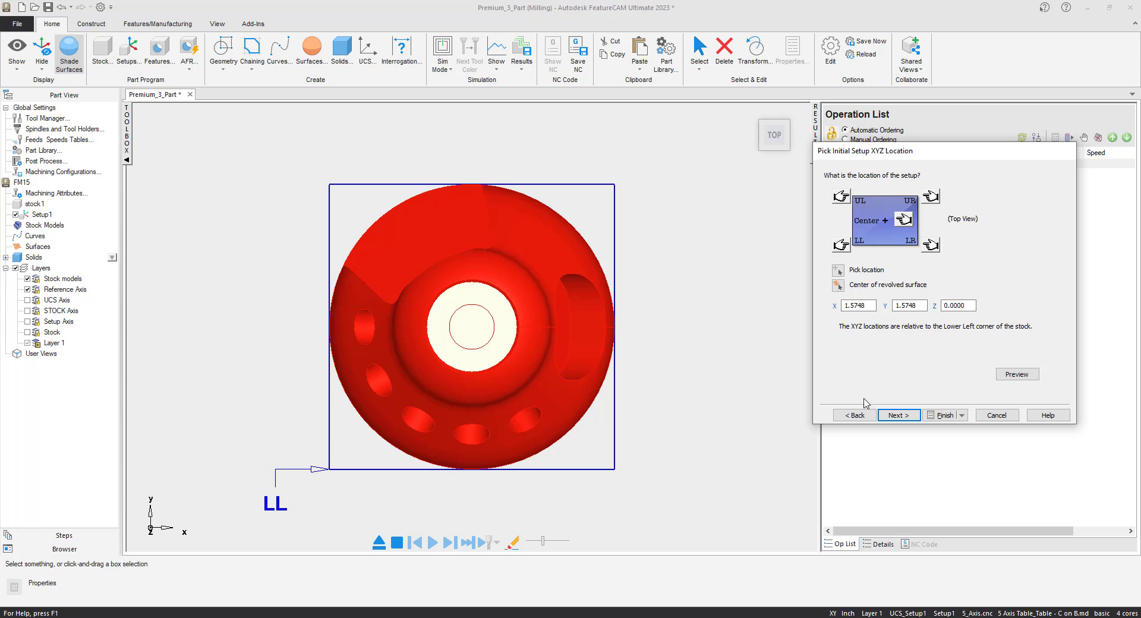
pyautogui.click(899, 415)
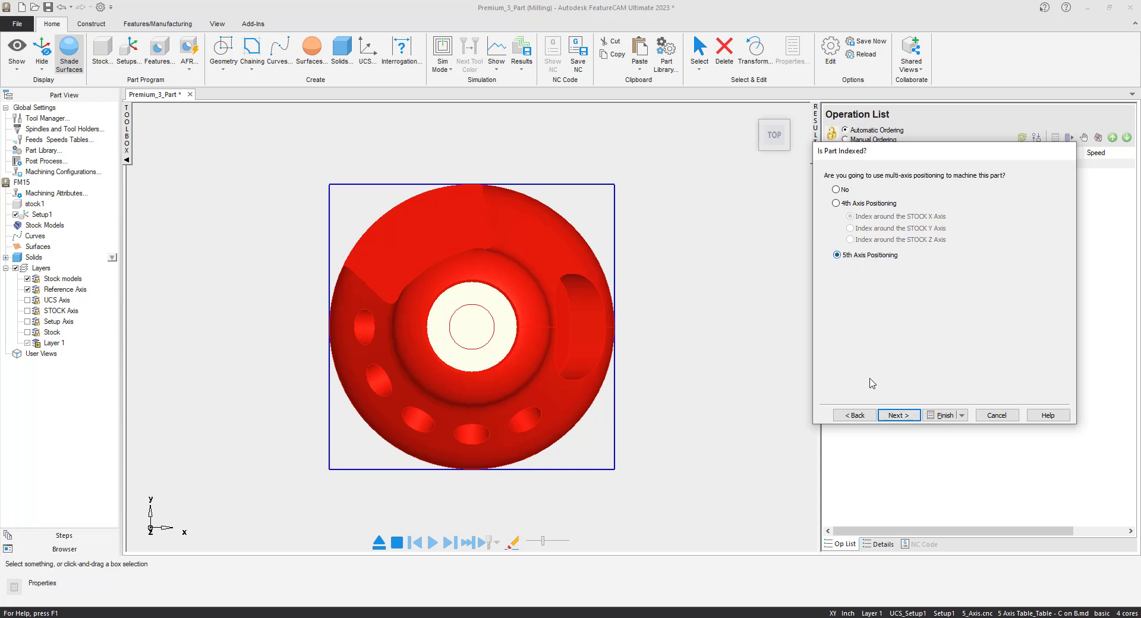
pyautogui.click(901, 415)
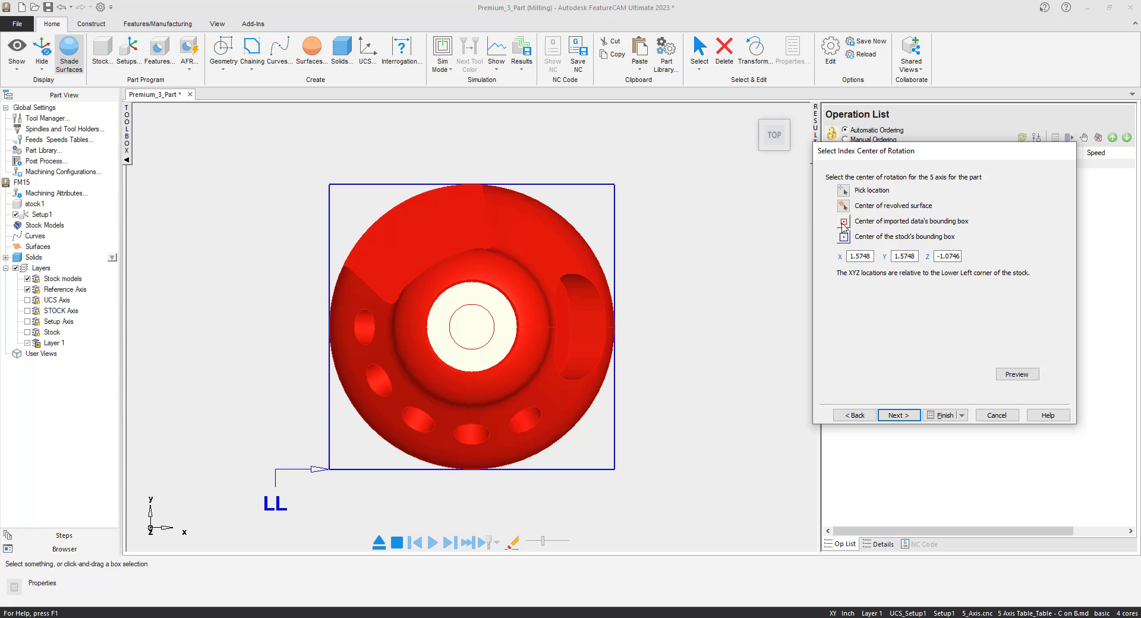
pyautogui.click(842, 224)
pyautogui.click(899, 415)
pyautogui.click(941, 415)
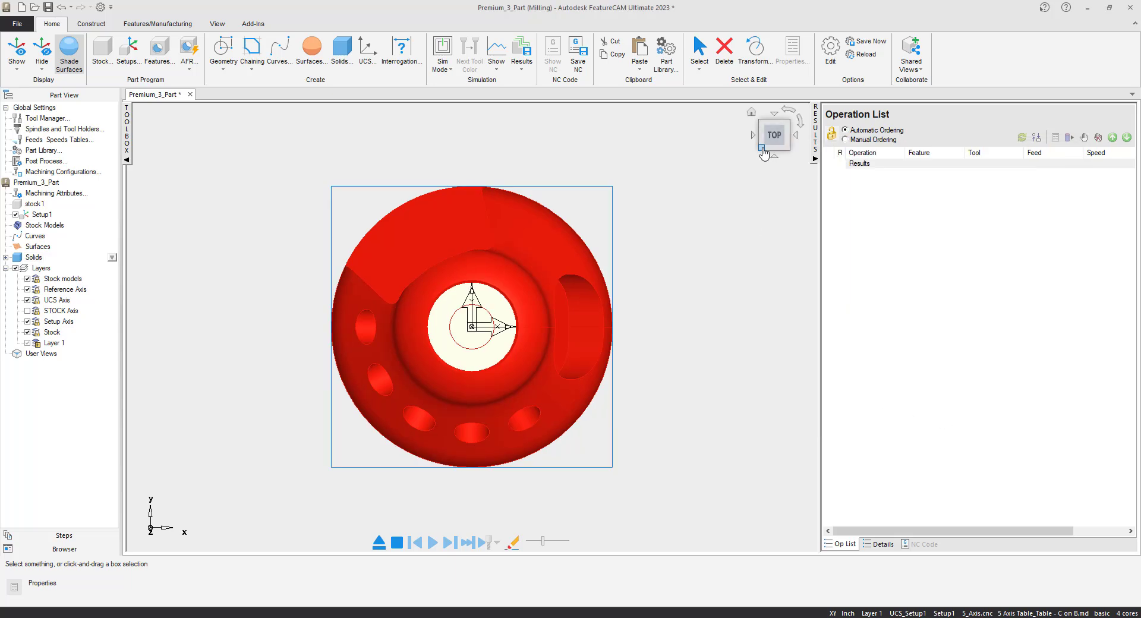
# - Import Premium_3_Stock.x_t into the part document using the same alignment as the last import
pyautogui.click(765, 152)
pyautogui.click(204, 176)
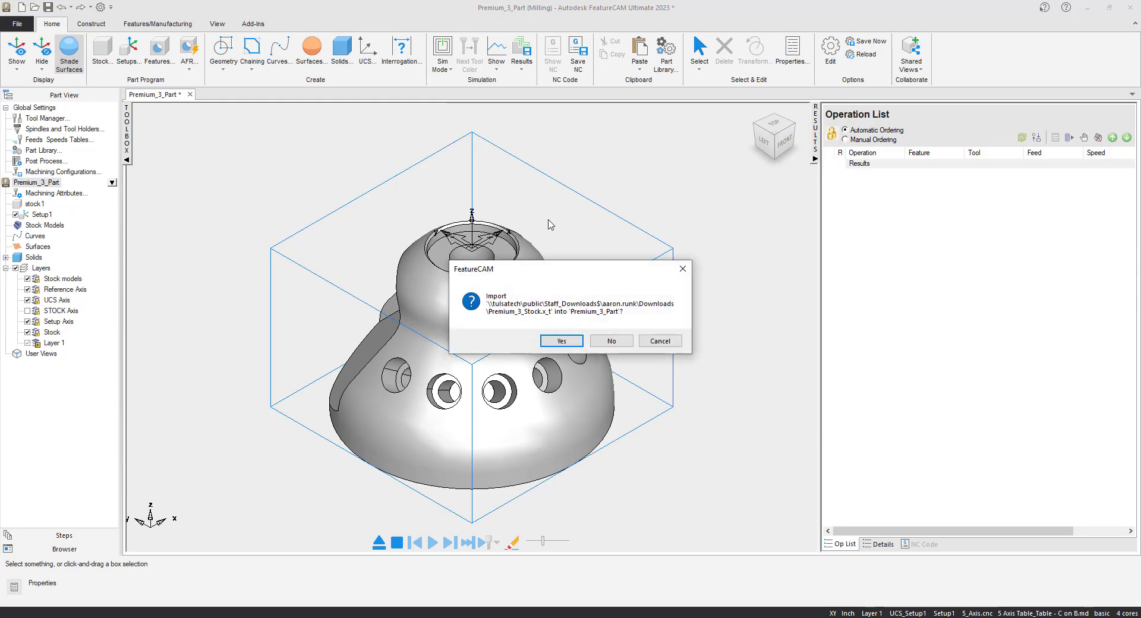
pyautogui.click(561, 341)
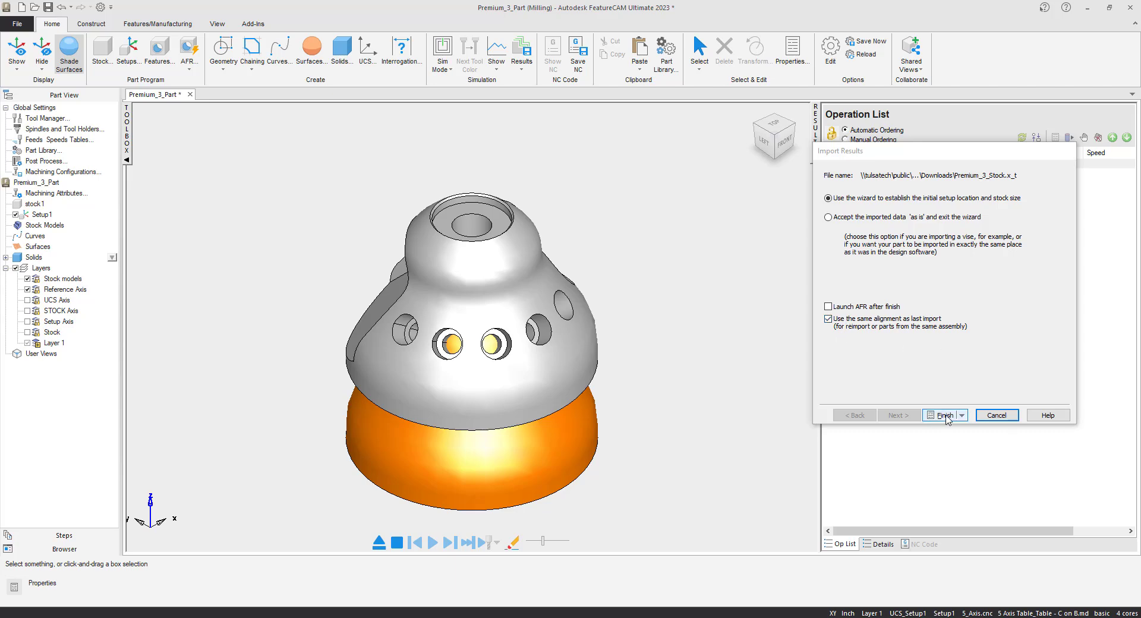
pyautogui.click(945, 415)
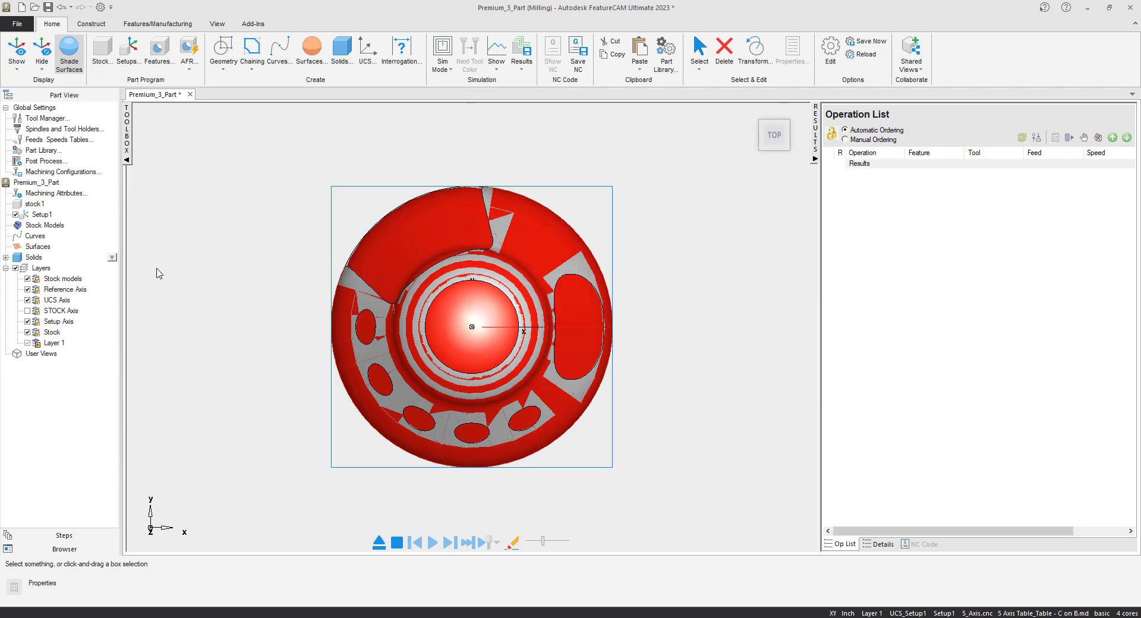
# - Examine the imported solids ps_solid10 and ps_solid11 to tell the part from the stock
pyautogui.click(6, 258)
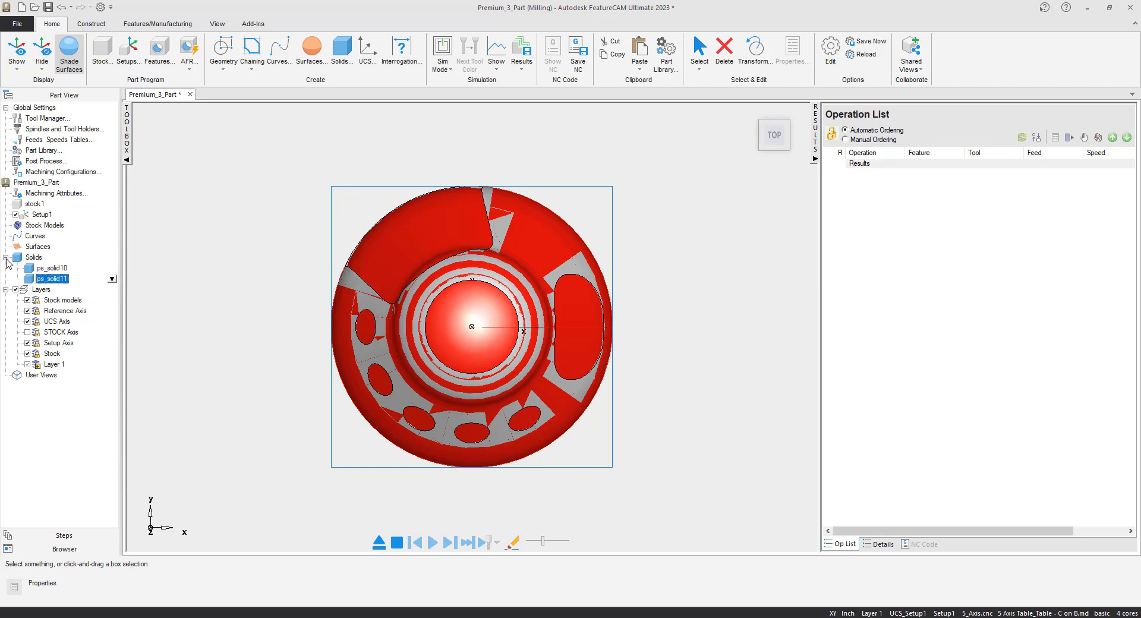
pyautogui.click(50, 277)
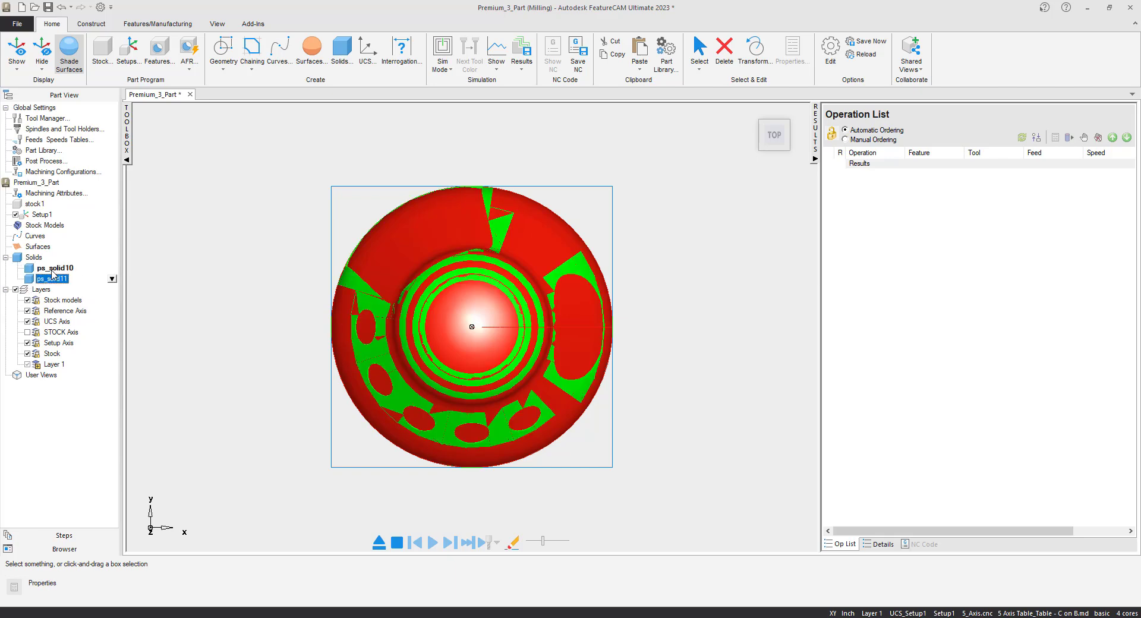
pyautogui.click(54, 281)
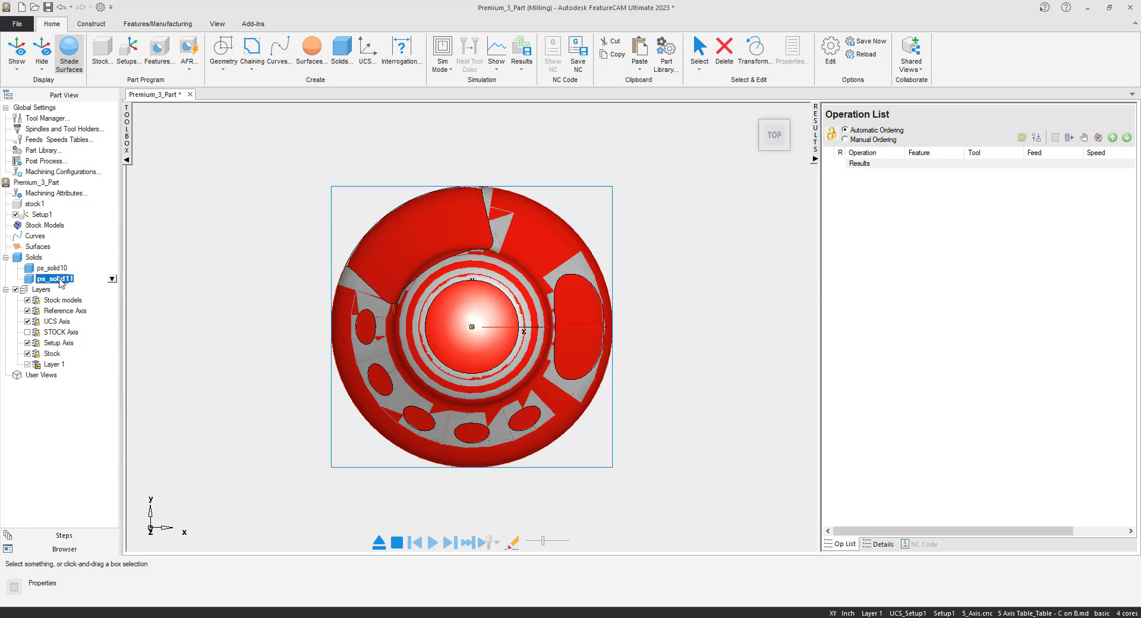
pyautogui.moveTo(769, 156)
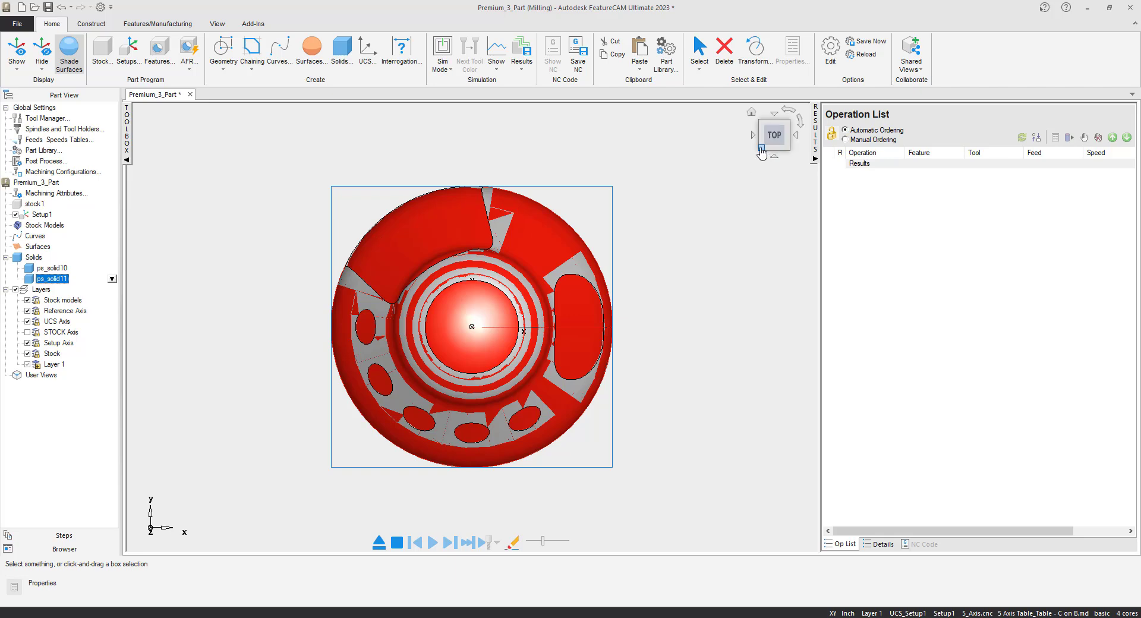
pyautogui.click(761, 149)
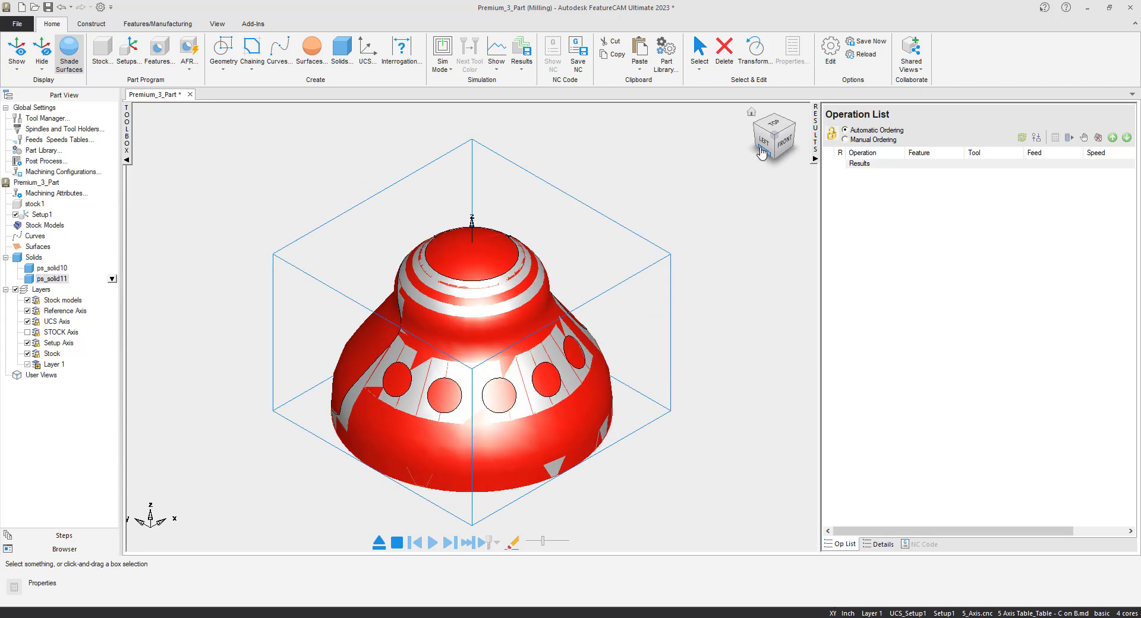
pyautogui.click(249, 171)
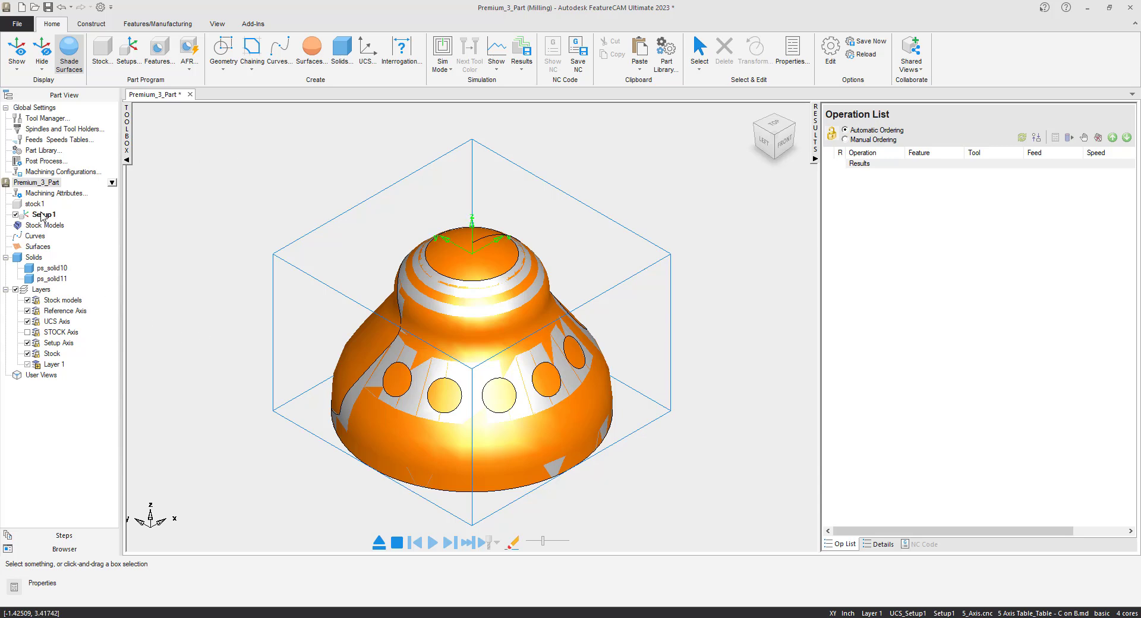
# - Change the stock type of stock1 to User-defined in its properties
pyautogui.click(36, 204)
pyautogui.rightClick(40, 202)
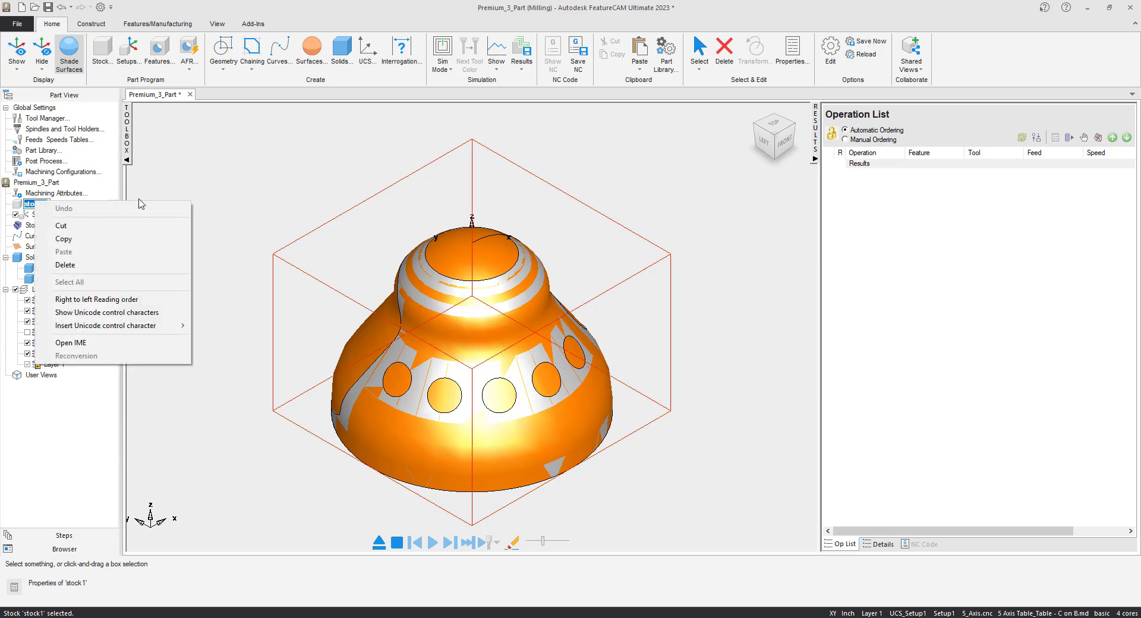
pyautogui.click(137, 196)
pyautogui.rightClick(39, 205)
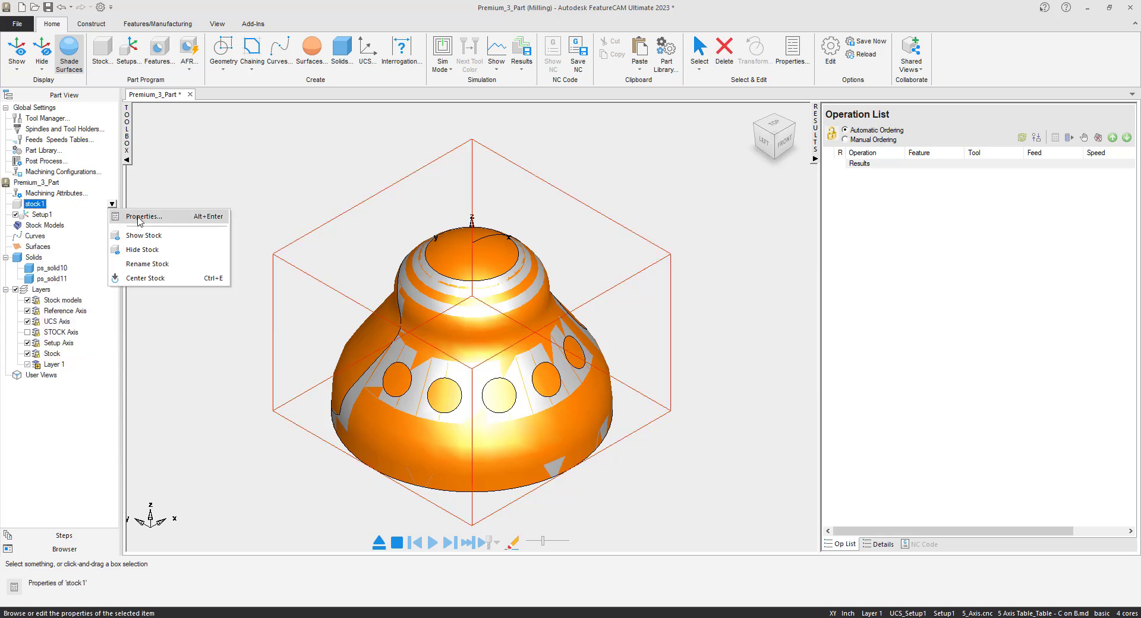
pyautogui.click(138, 218)
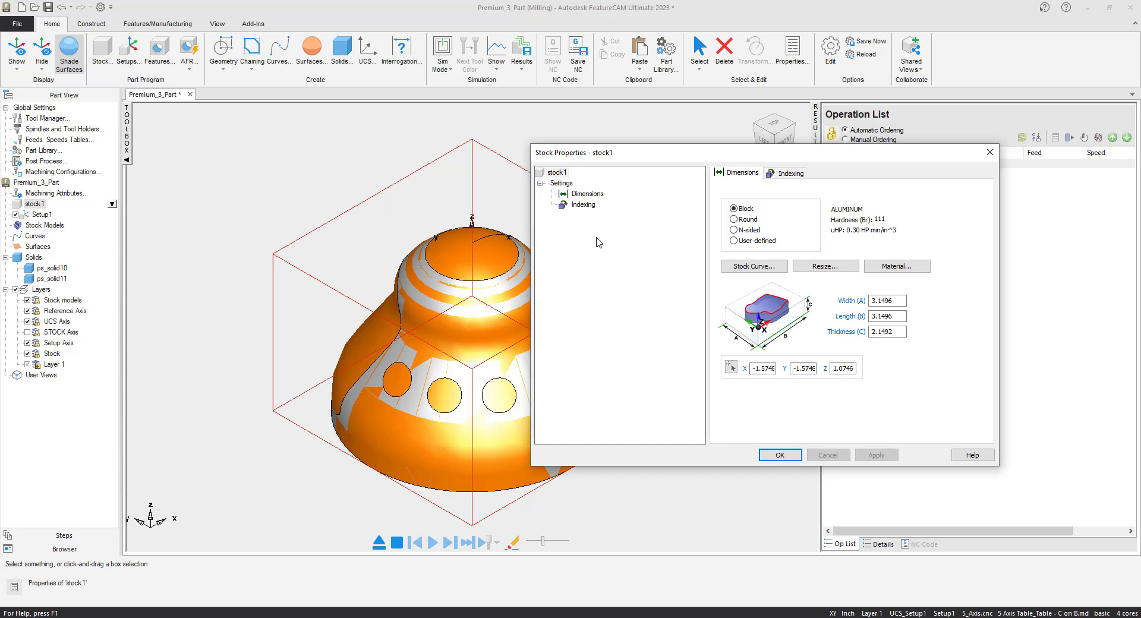
pyautogui.click(733, 241)
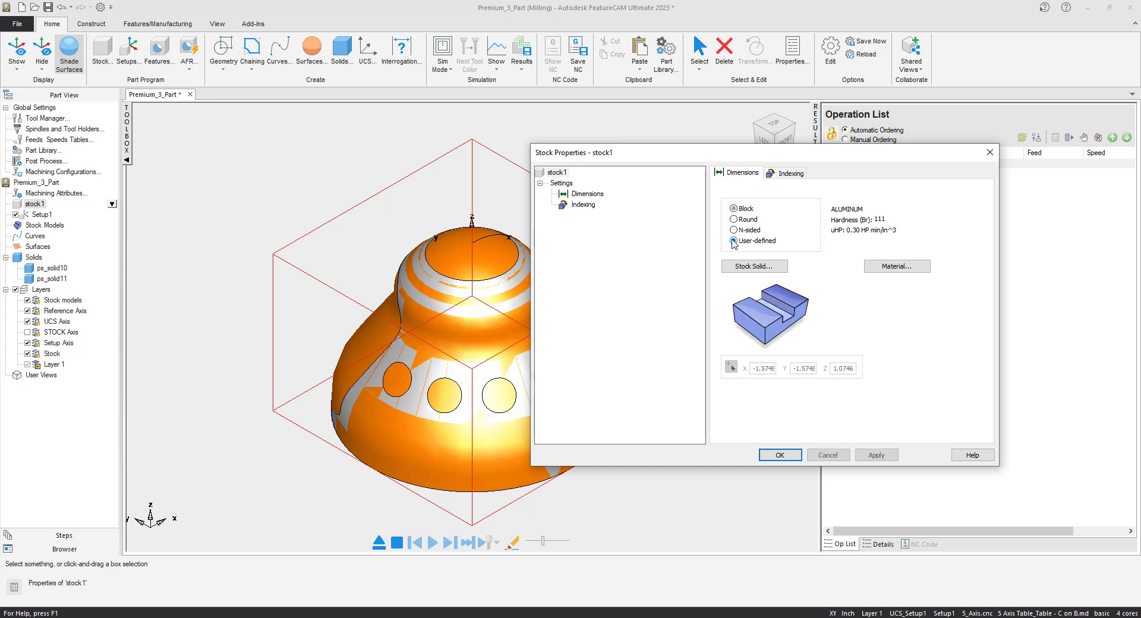
# - Assign solid ps_solid11 as the stock solid of stock1 and hide that solid
pyautogui.click(739, 268)
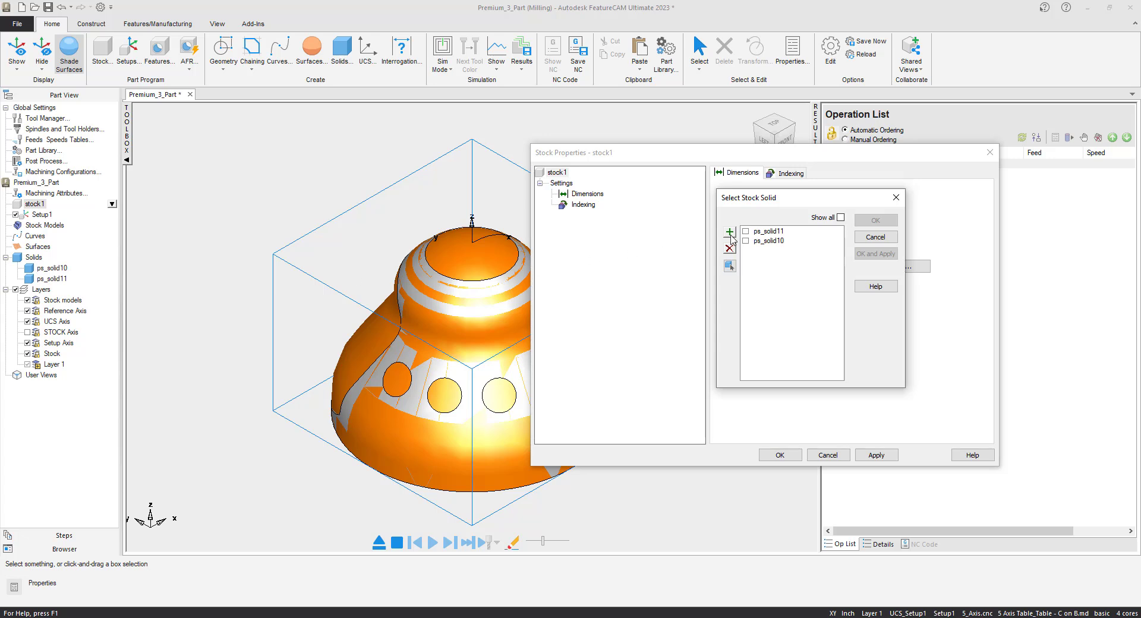
pyautogui.click(746, 231)
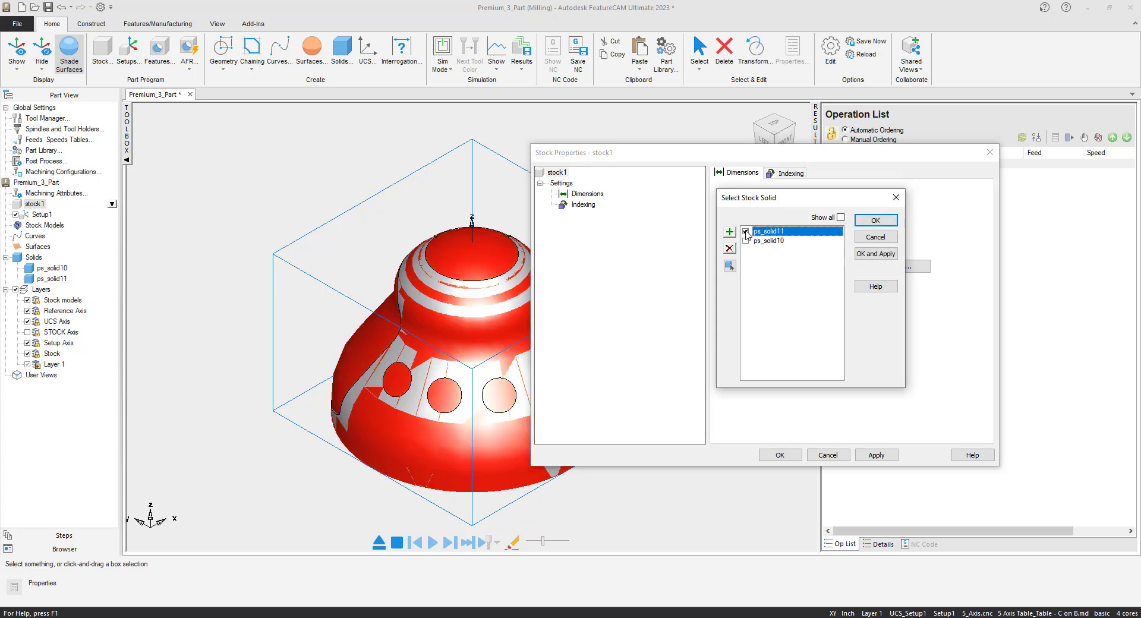
pyautogui.click(877, 255)
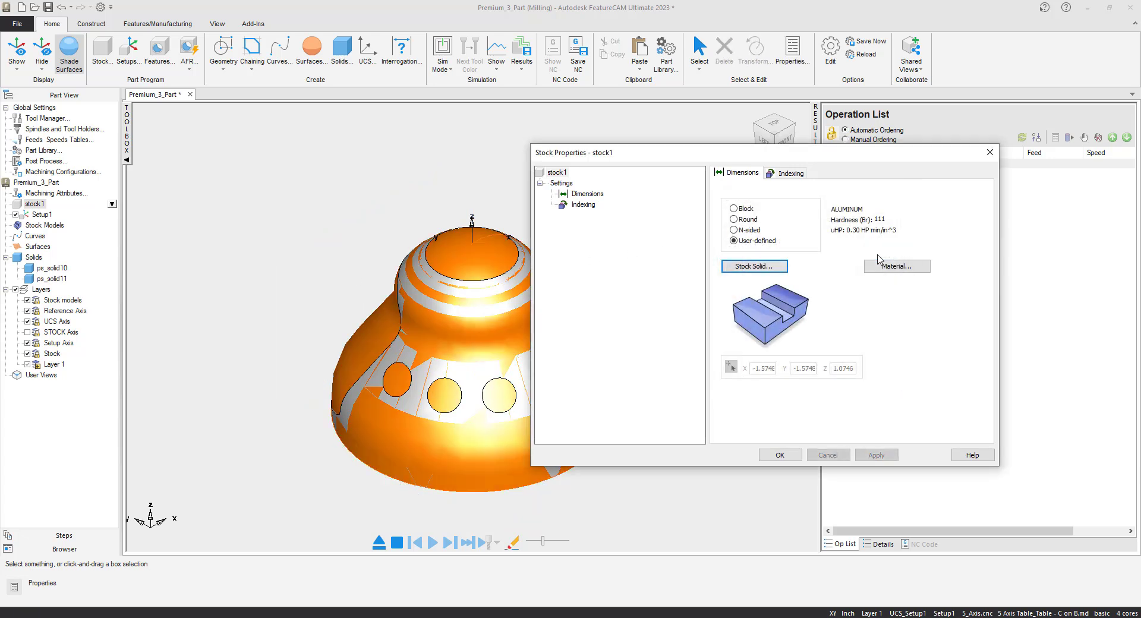
pyautogui.click(785, 456)
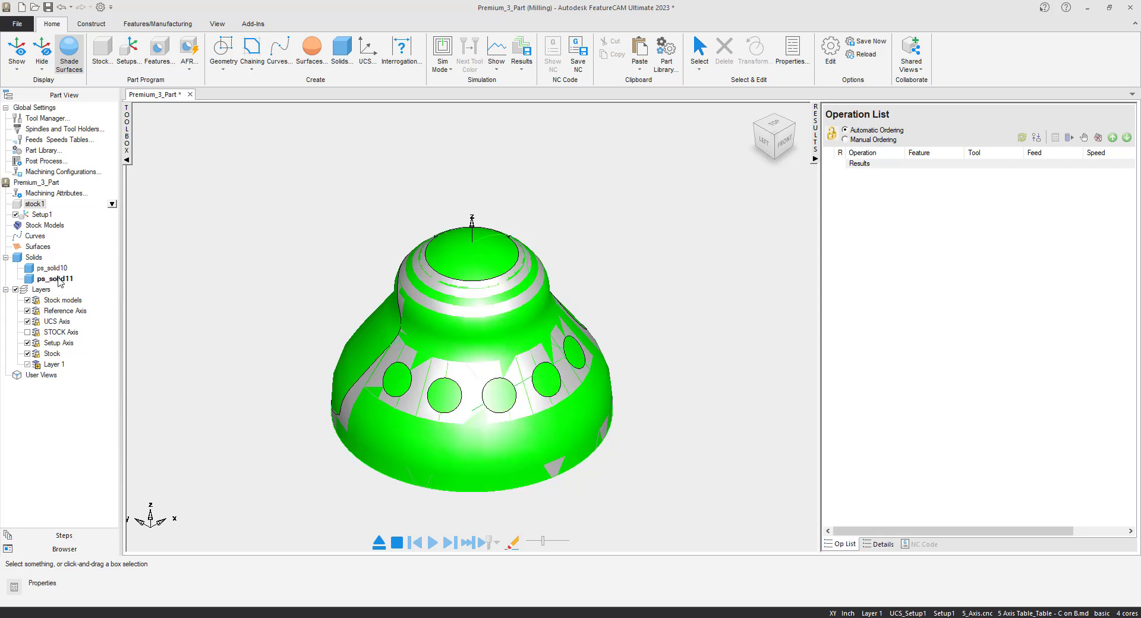
pyautogui.rightClick(60, 279)
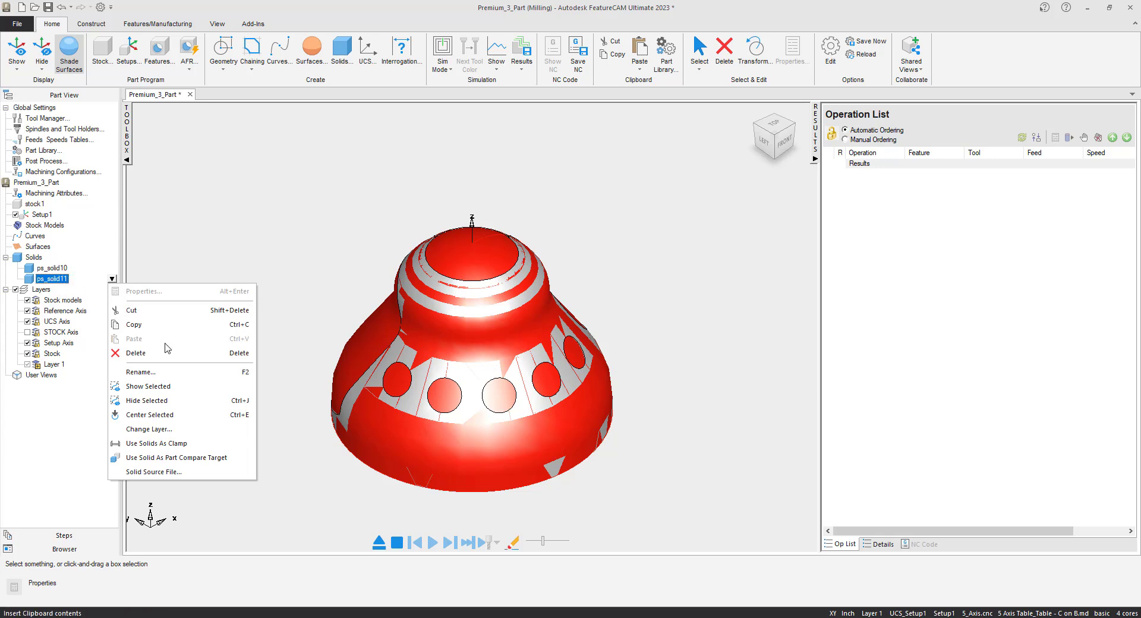
pyautogui.click(149, 401)
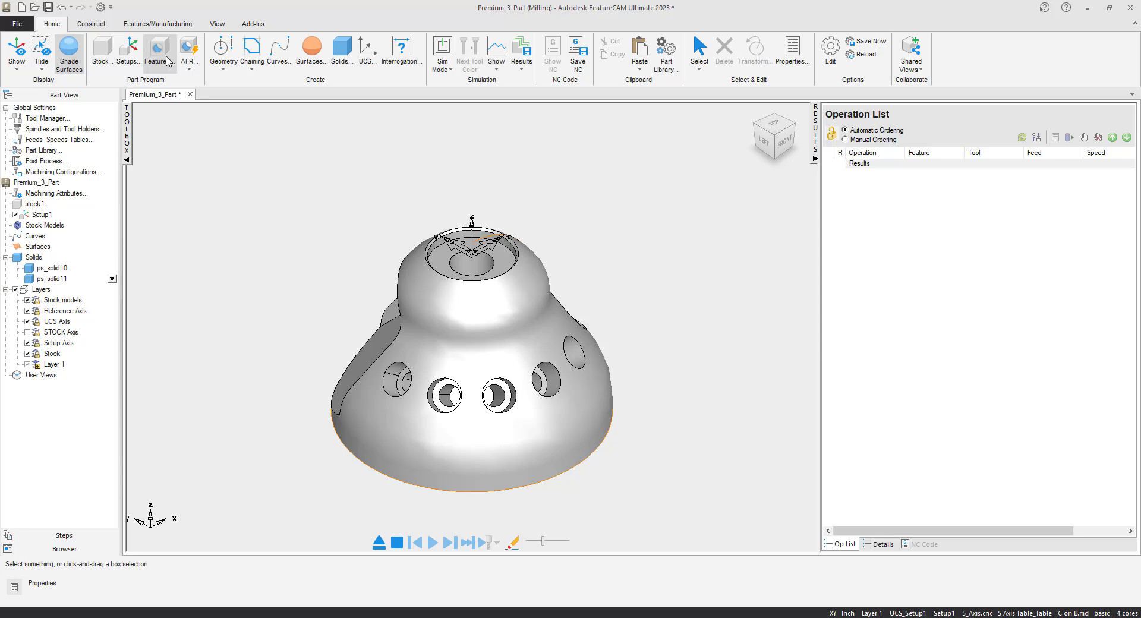
# - Create a hole feature along the setup Z-axis using multiple-hole recognition, selecting all recognized holes and keeping the extracted dimensions
pyautogui.click(167, 59)
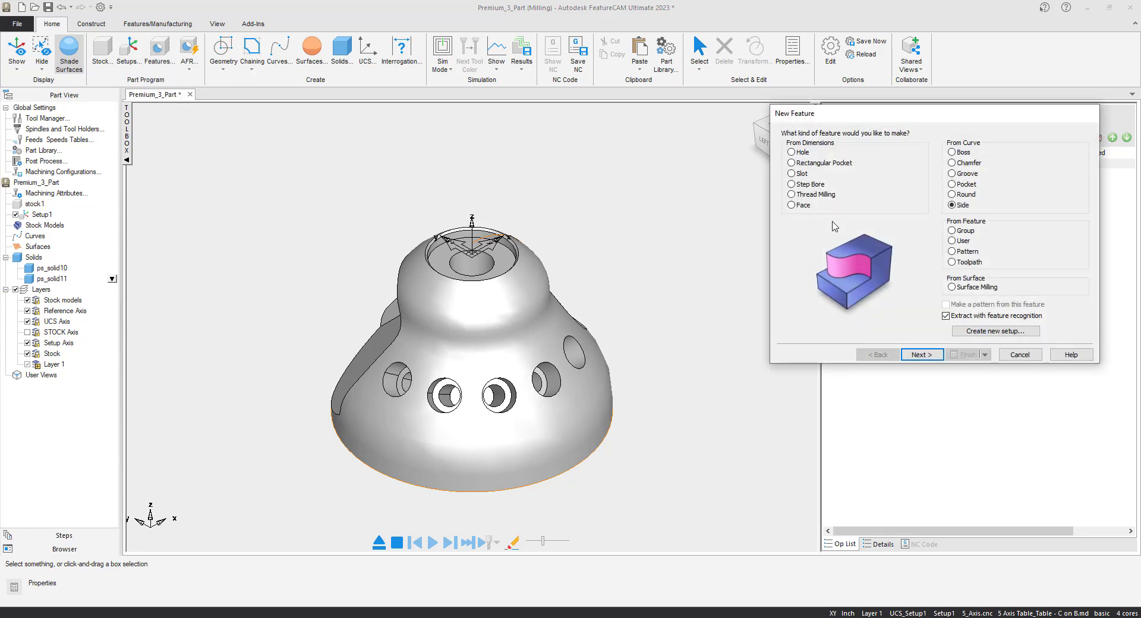
pyautogui.click(796, 153)
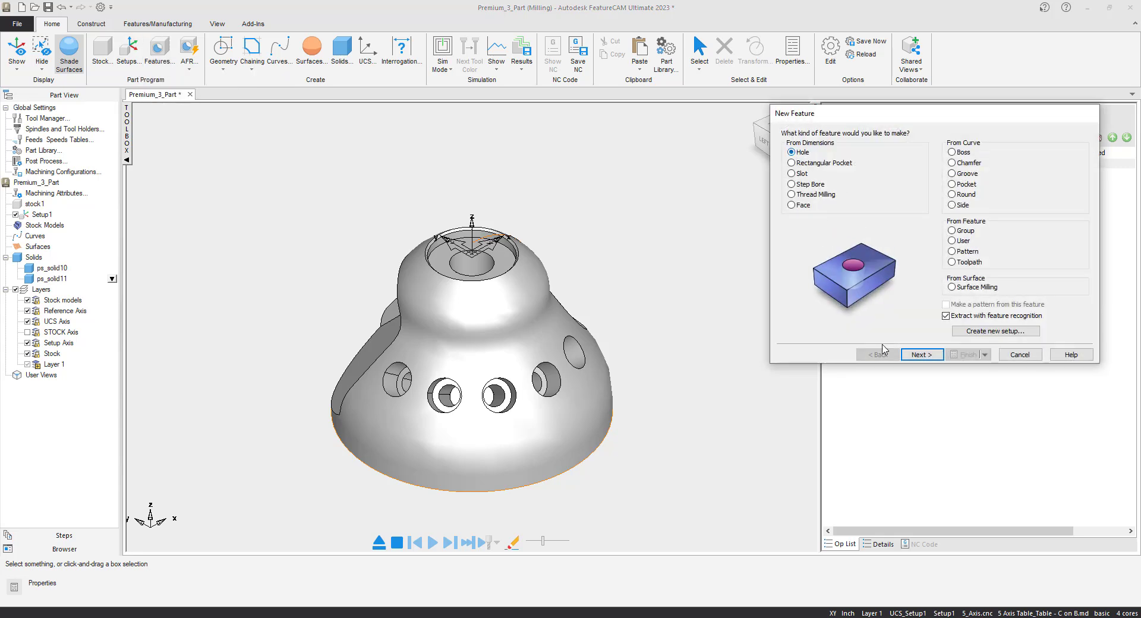
pyautogui.click(918, 355)
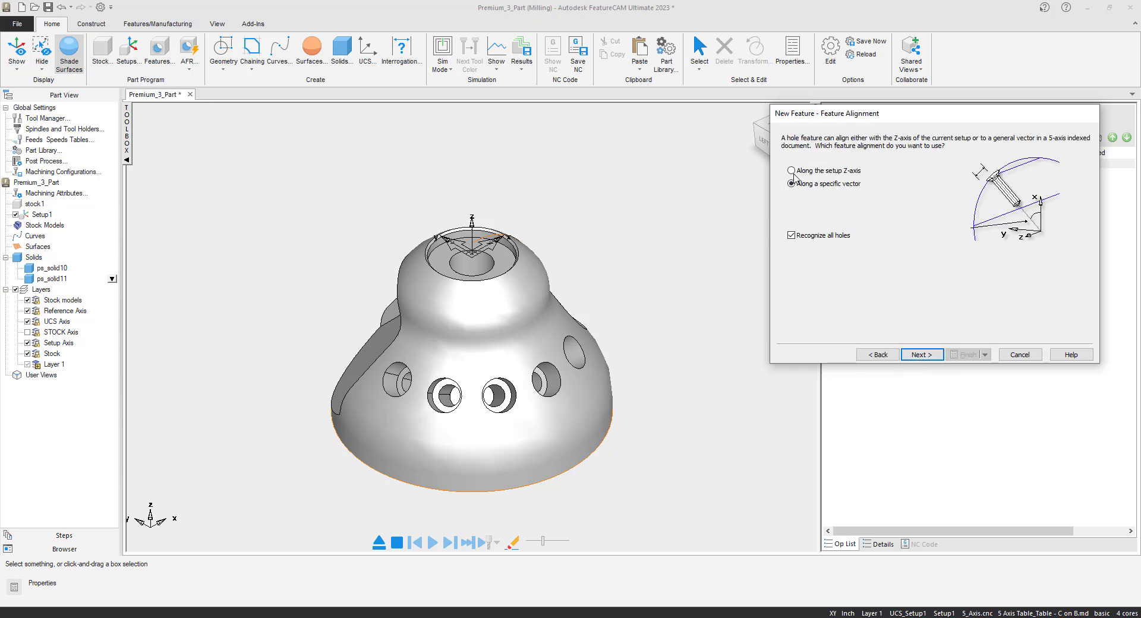
pyautogui.click(792, 171)
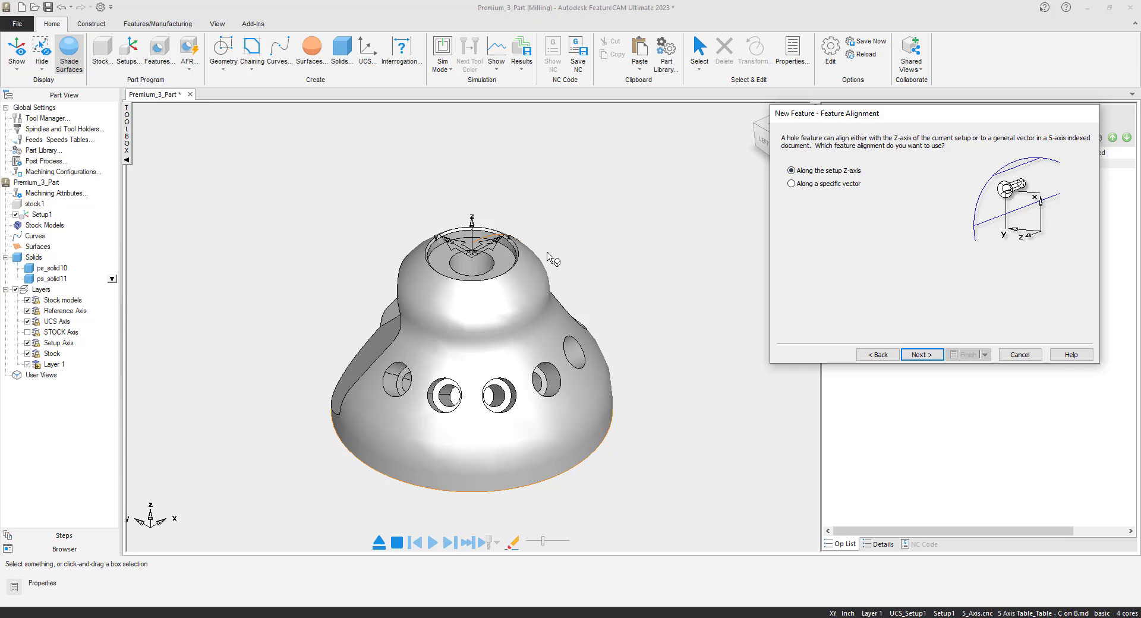
pyautogui.click(921, 354)
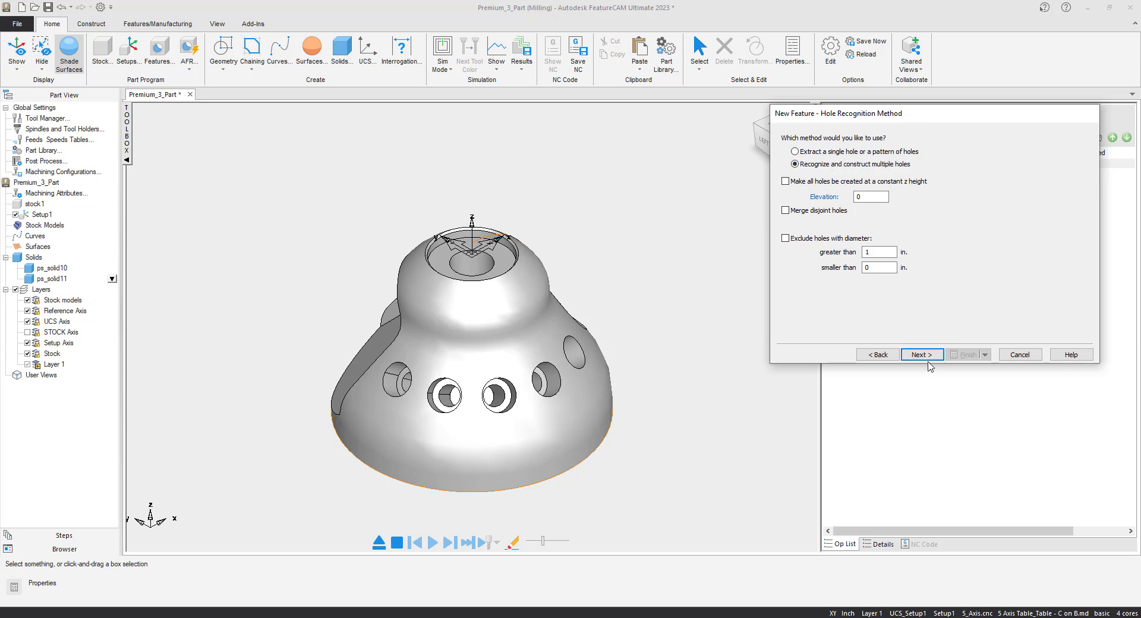
pyautogui.click(924, 356)
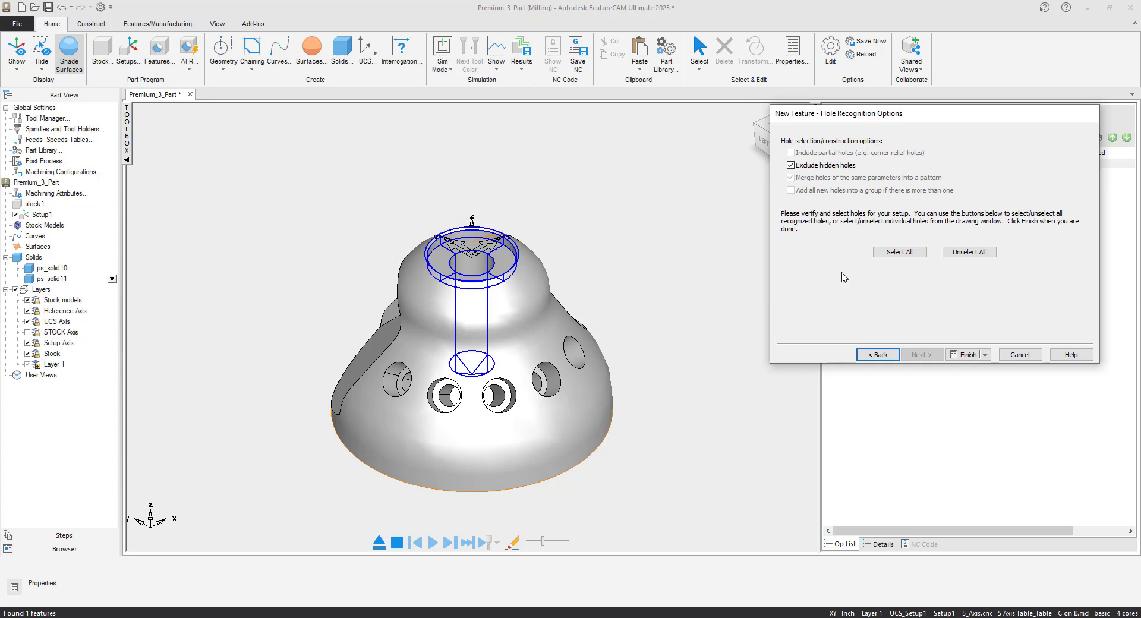
pyautogui.click(899, 252)
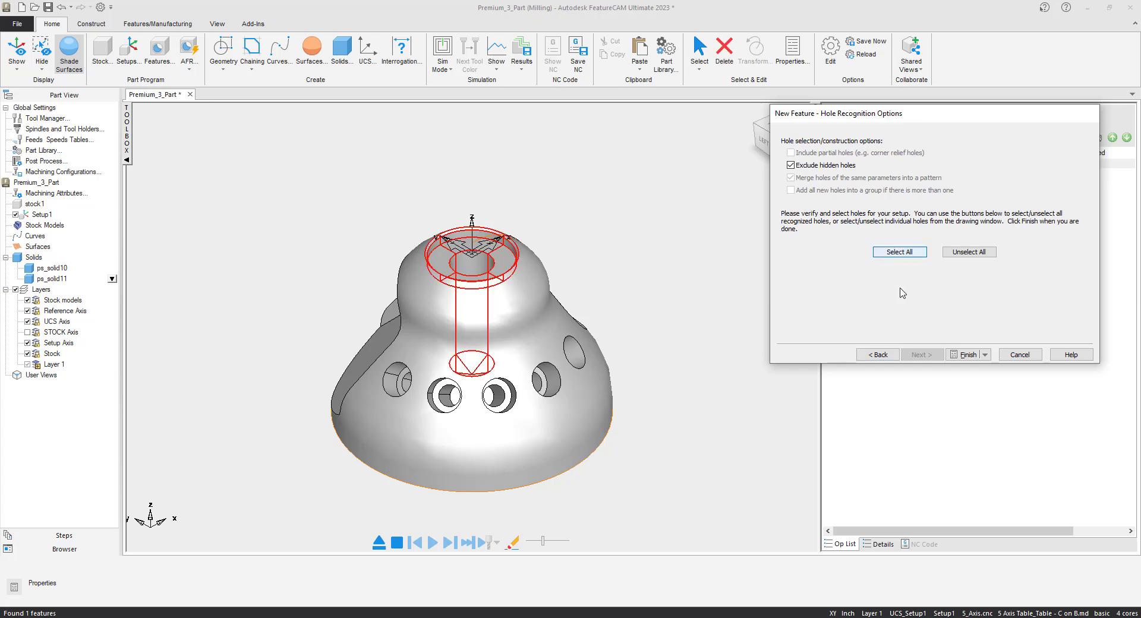
pyautogui.click(967, 356)
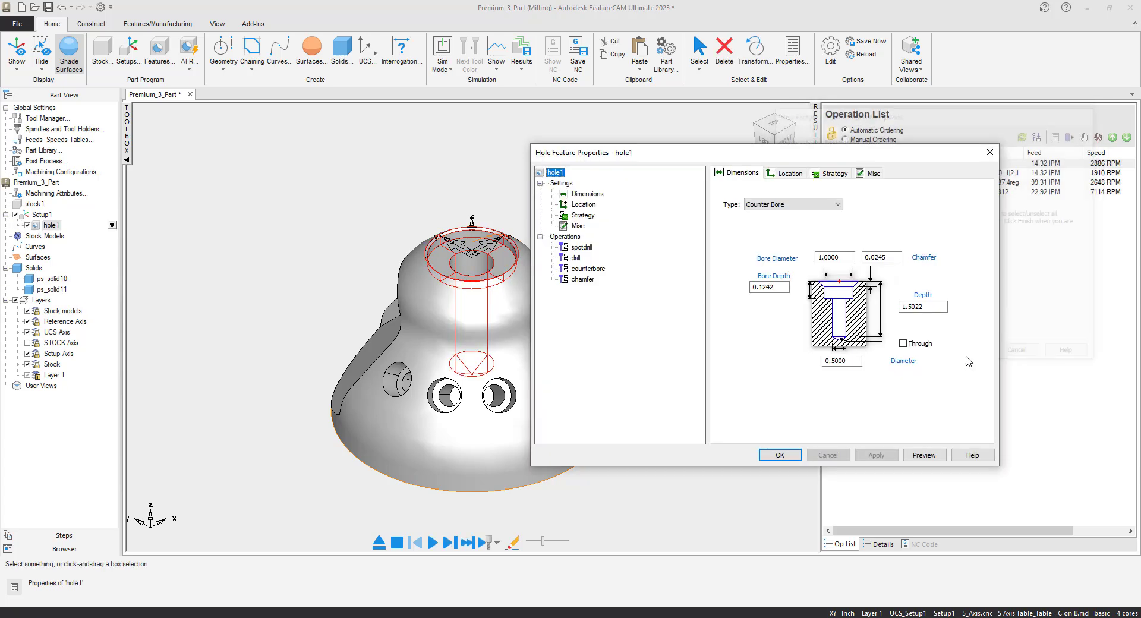
pyautogui.click(779, 455)
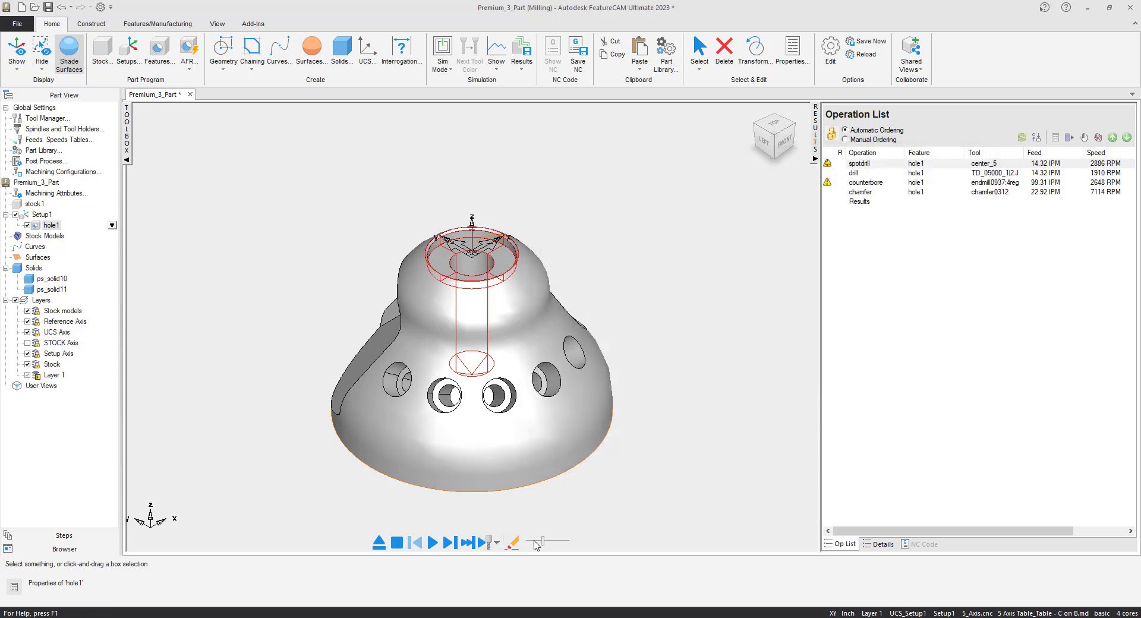
# - Simulate the hole1 operations in Centerline mode and in Machine mode with the adjusted simulation speed
pyautogui.moveTo(542, 539); pyautogui.dragTo(531, 542)
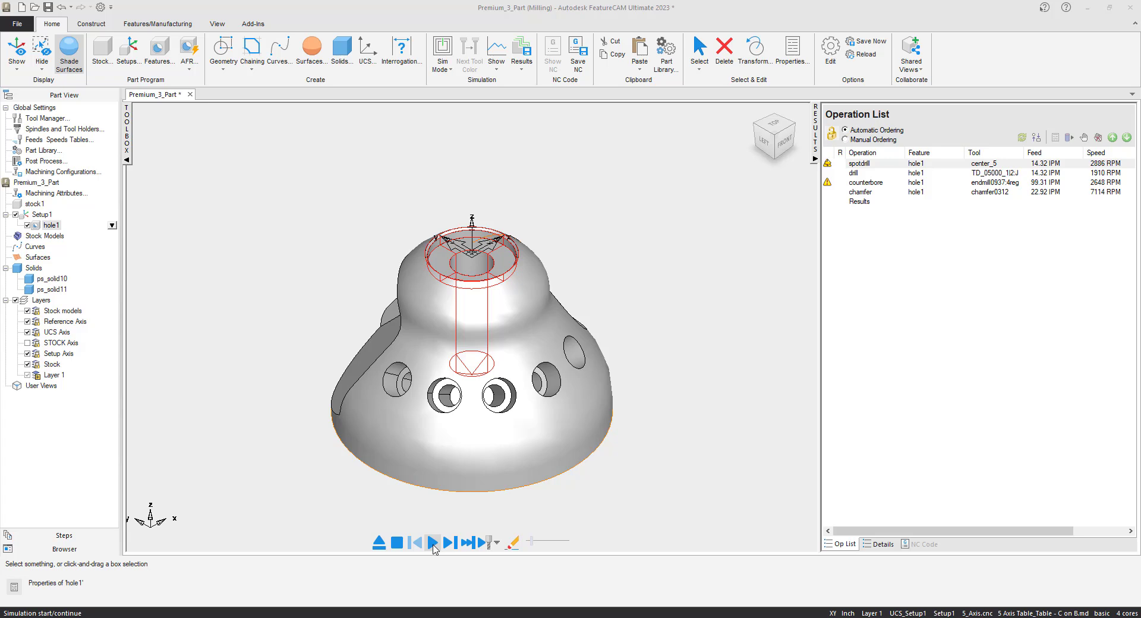
pyautogui.click(433, 542)
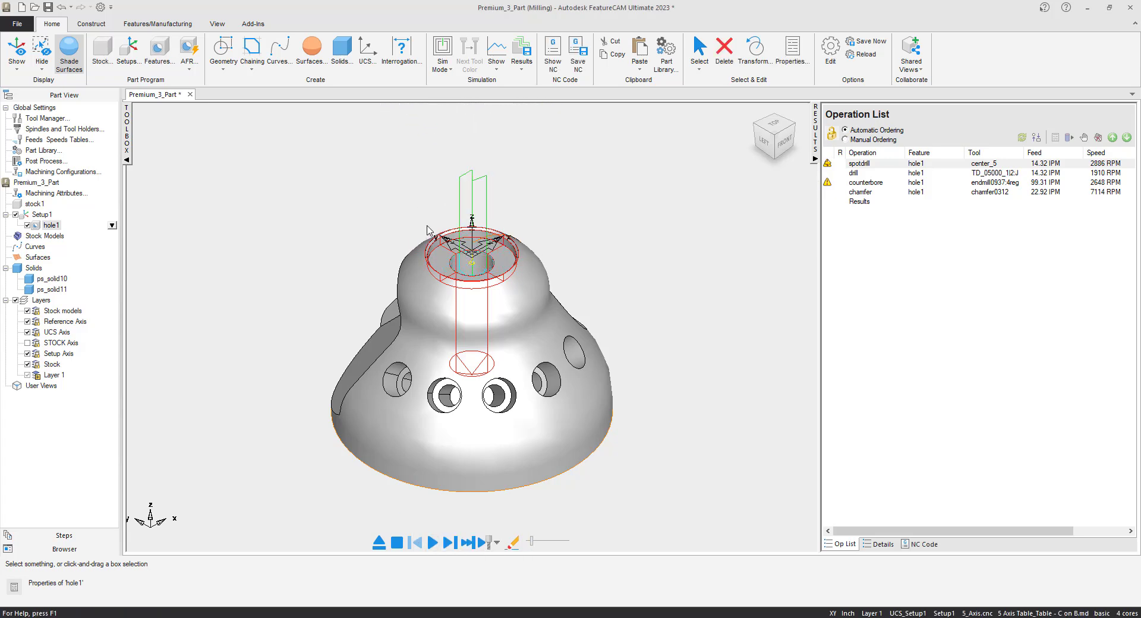
pyautogui.click(442, 57)
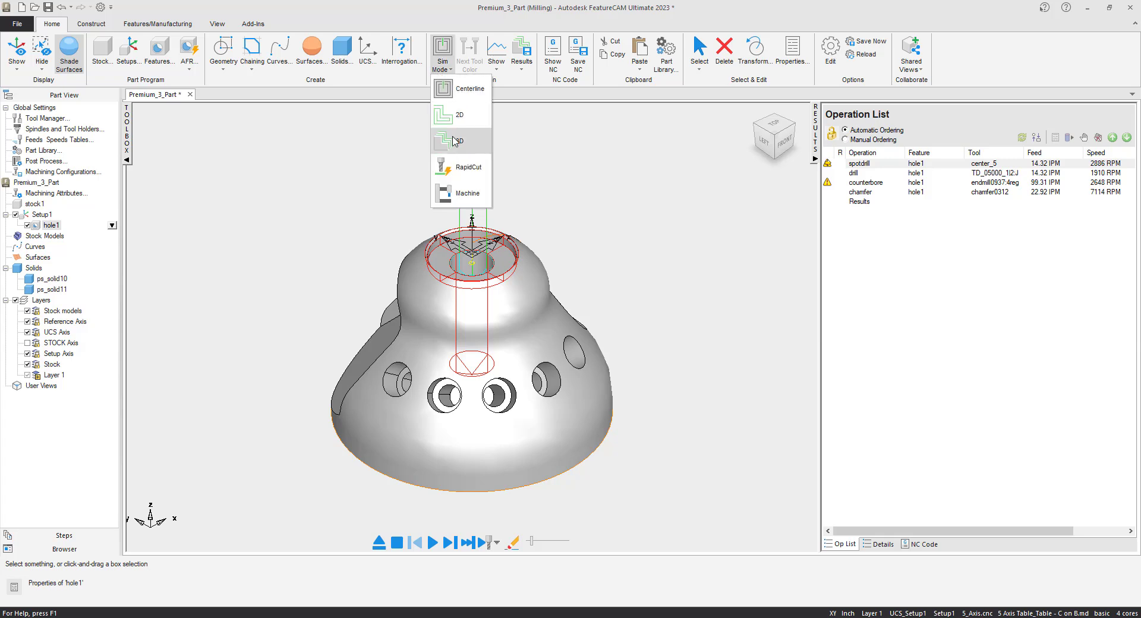
pyautogui.click(448, 201)
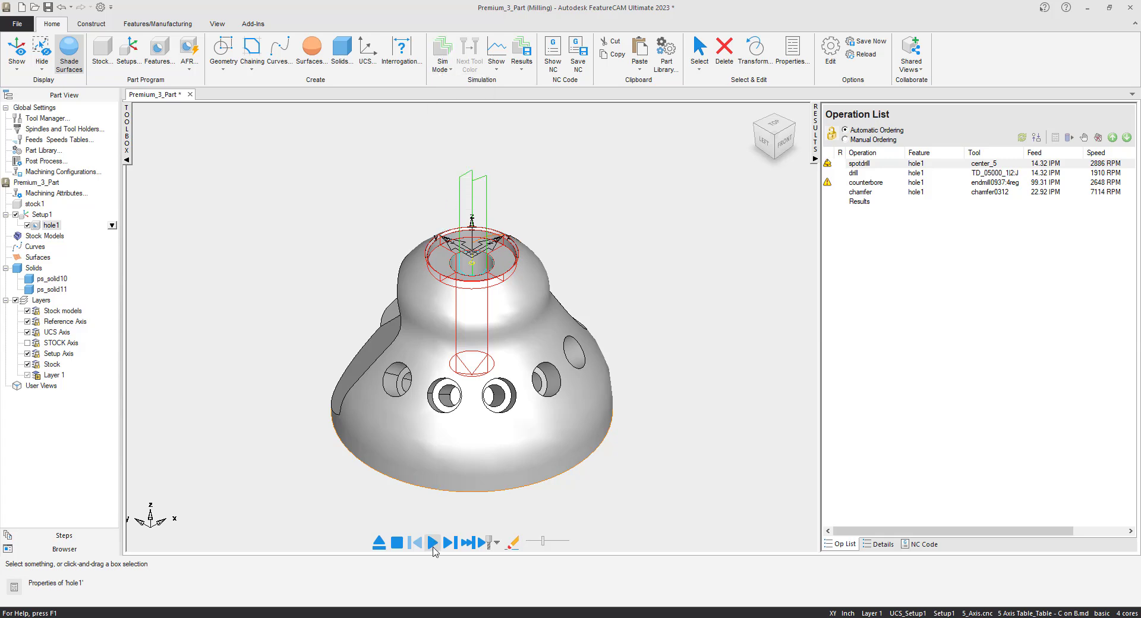
pyautogui.click(432, 545)
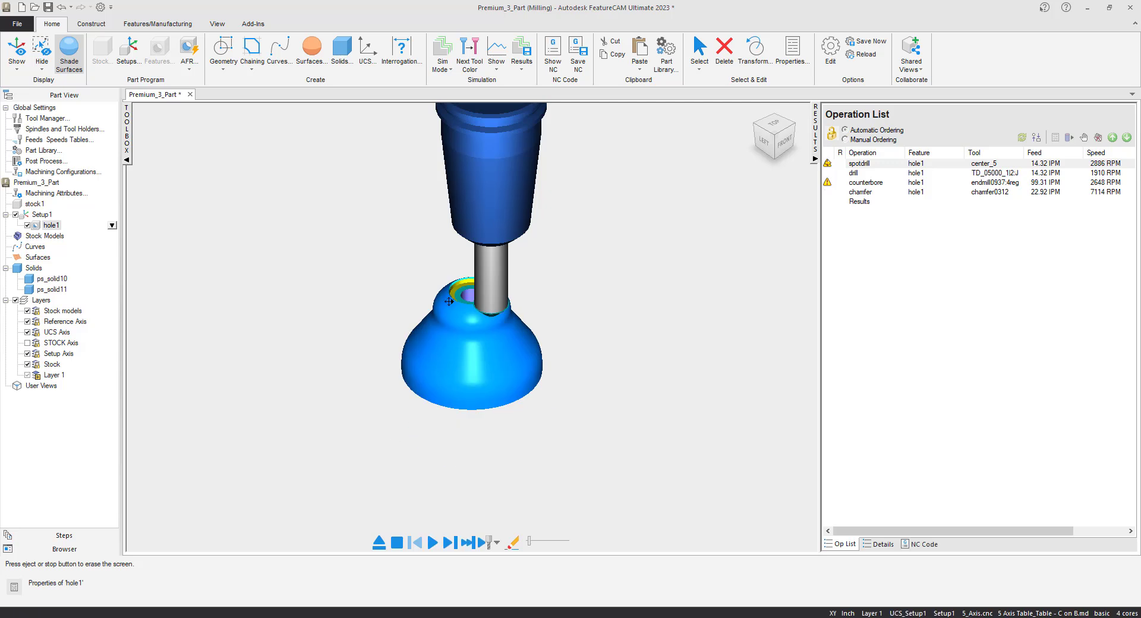
pyautogui.click(379, 543)
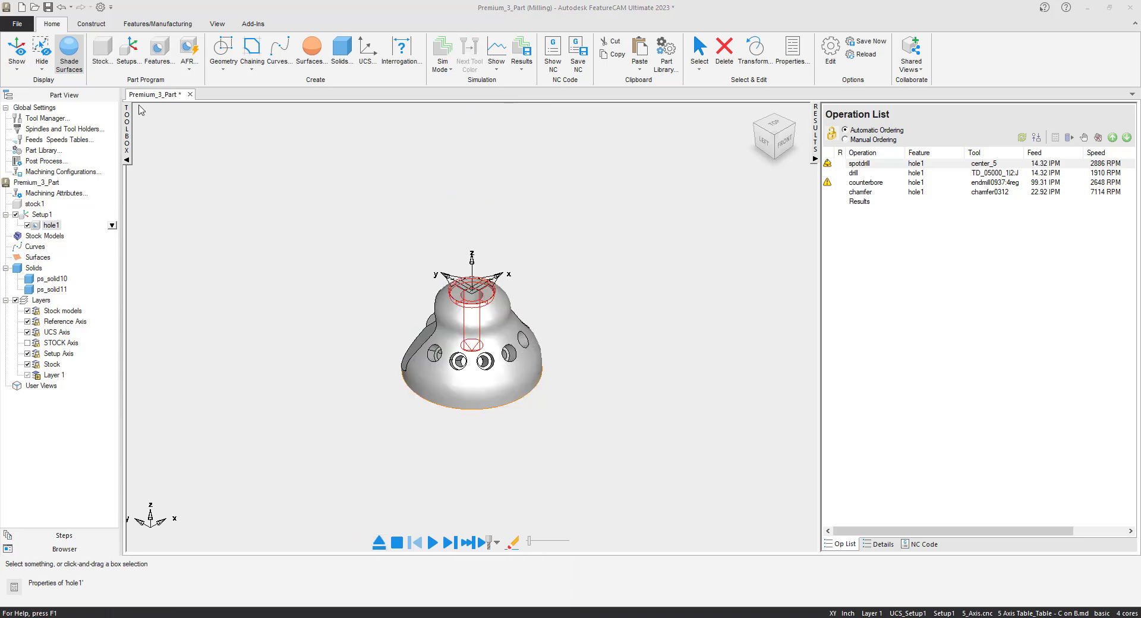
# - Create the angled side holes along a specific vector by recognizing and selecting all holes, and simulate their machining
pyautogui.click(159, 50)
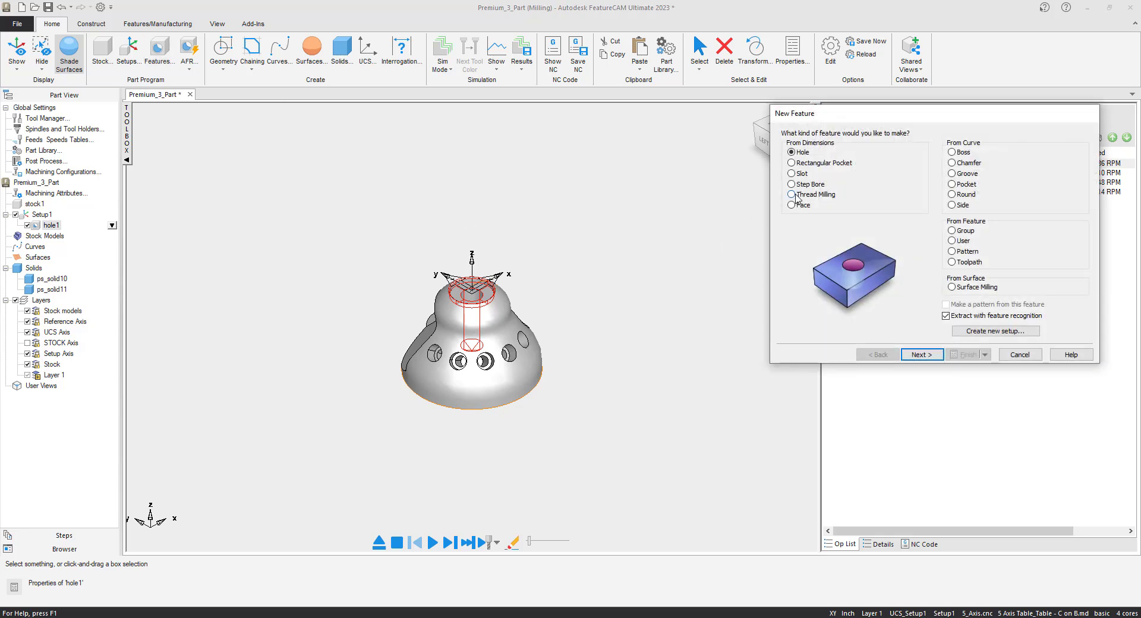
pyautogui.click(922, 355)
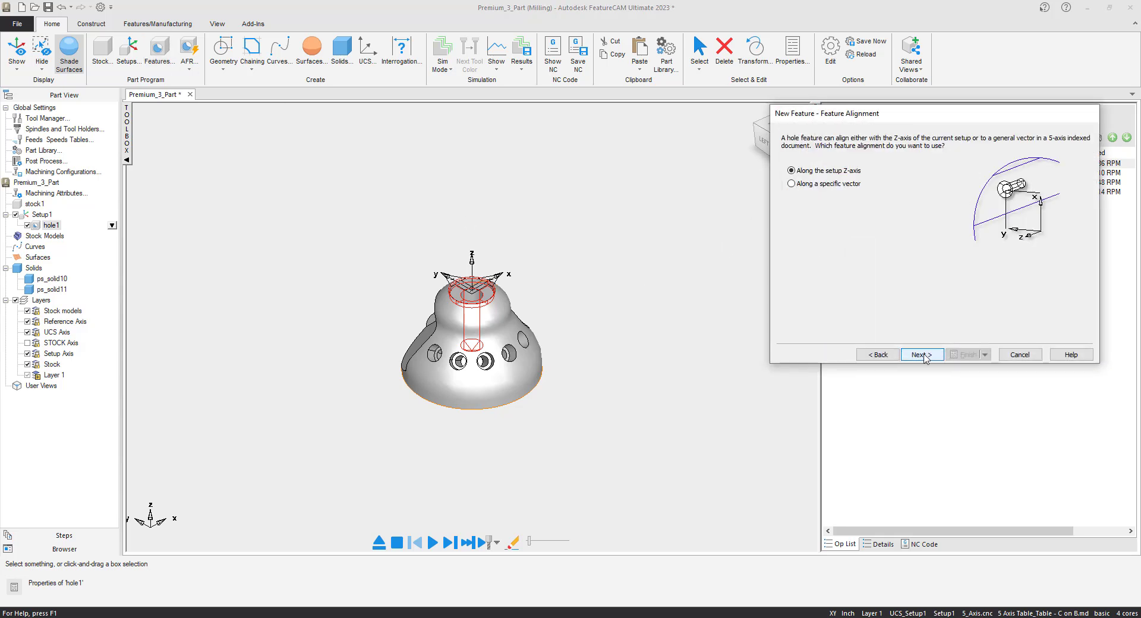
pyautogui.click(791, 184)
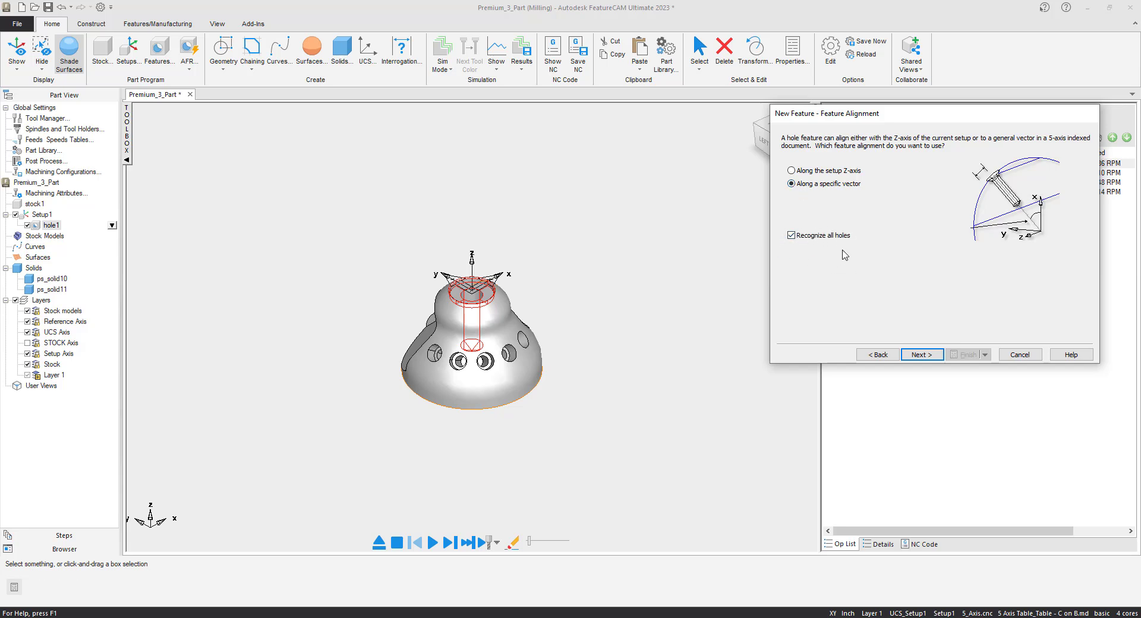
pyautogui.click(792, 235)
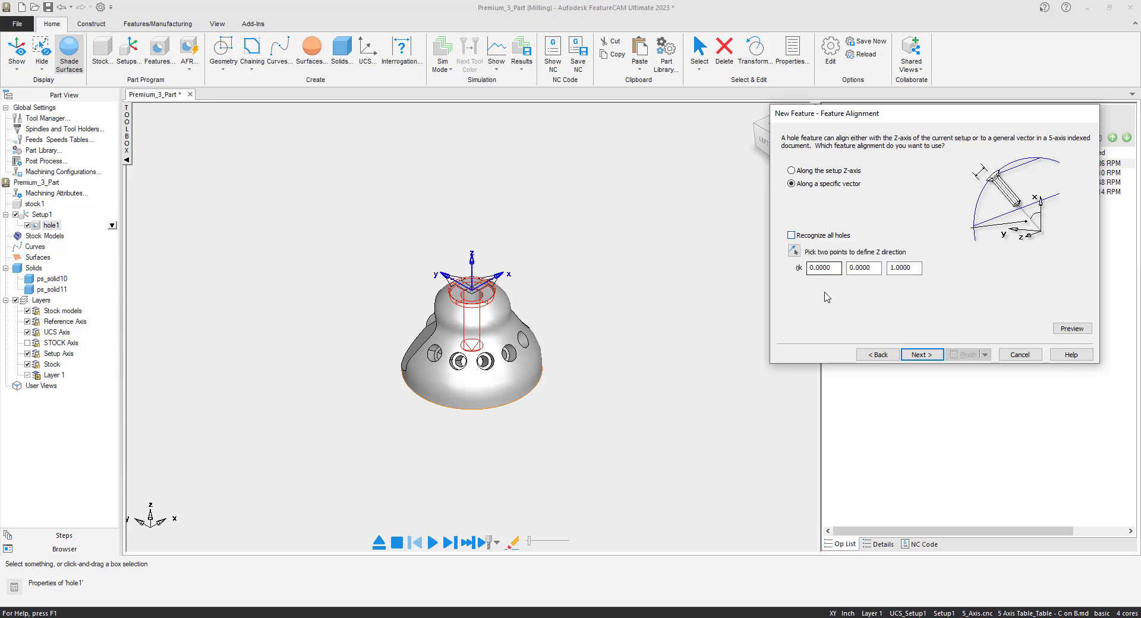
pyautogui.click(791, 235)
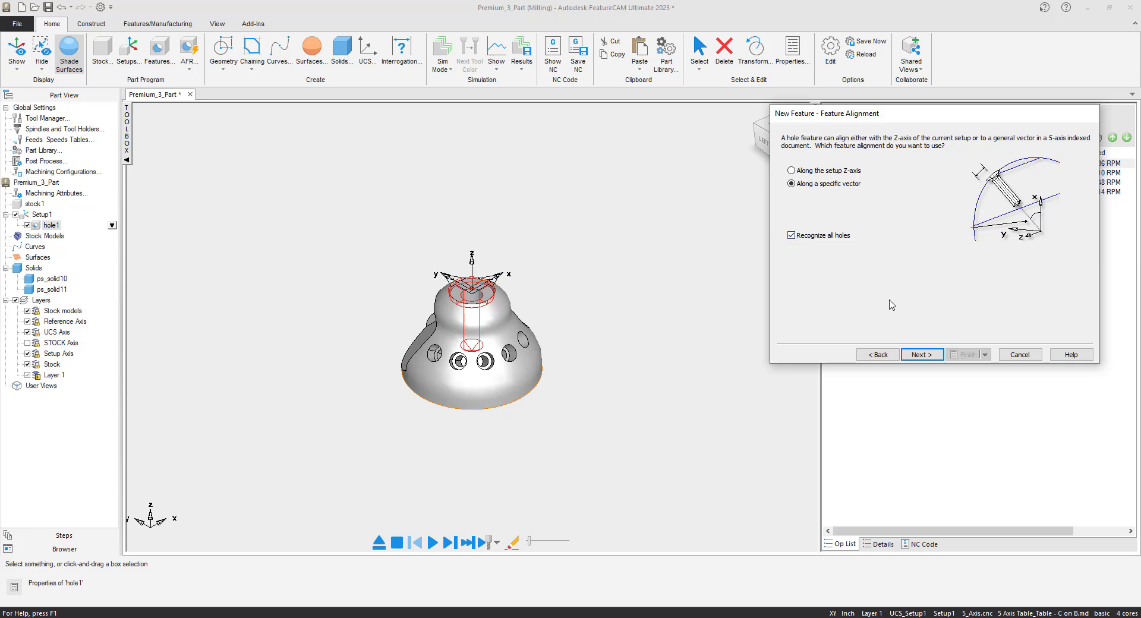
pyautogui.click(919, 355)
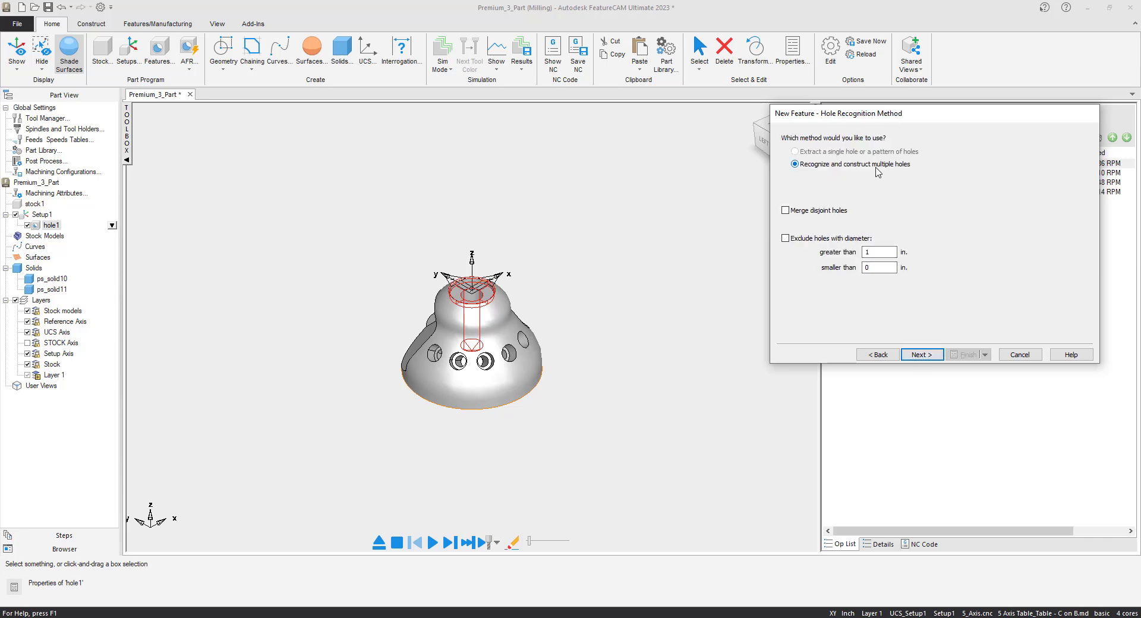
pyautogui.click(925, 357)
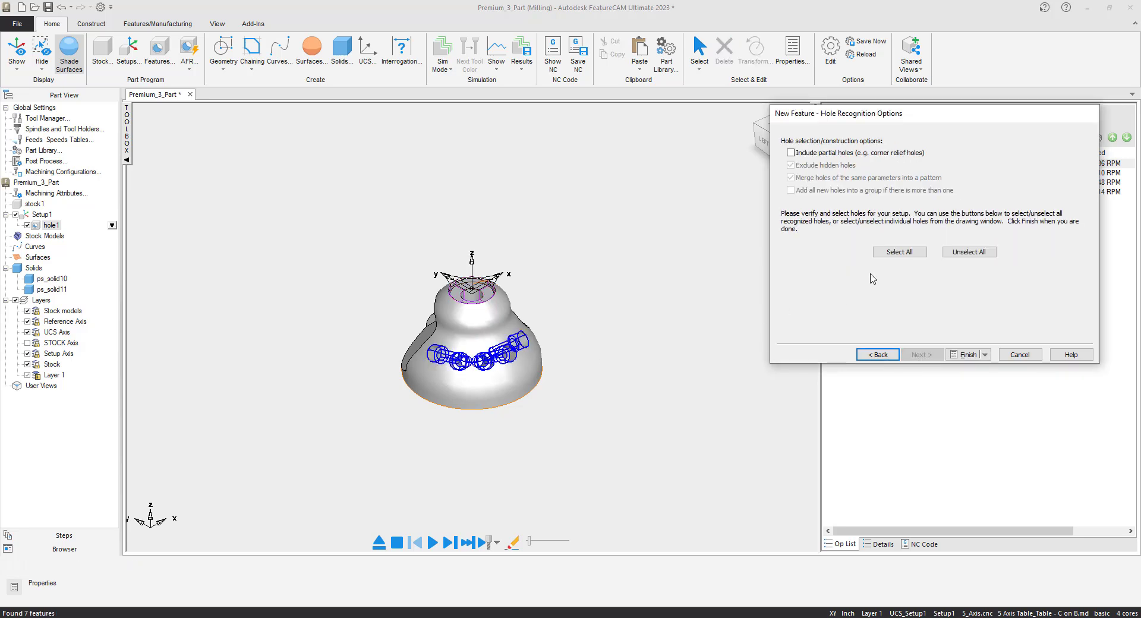
pyautogui.click(884, 254)
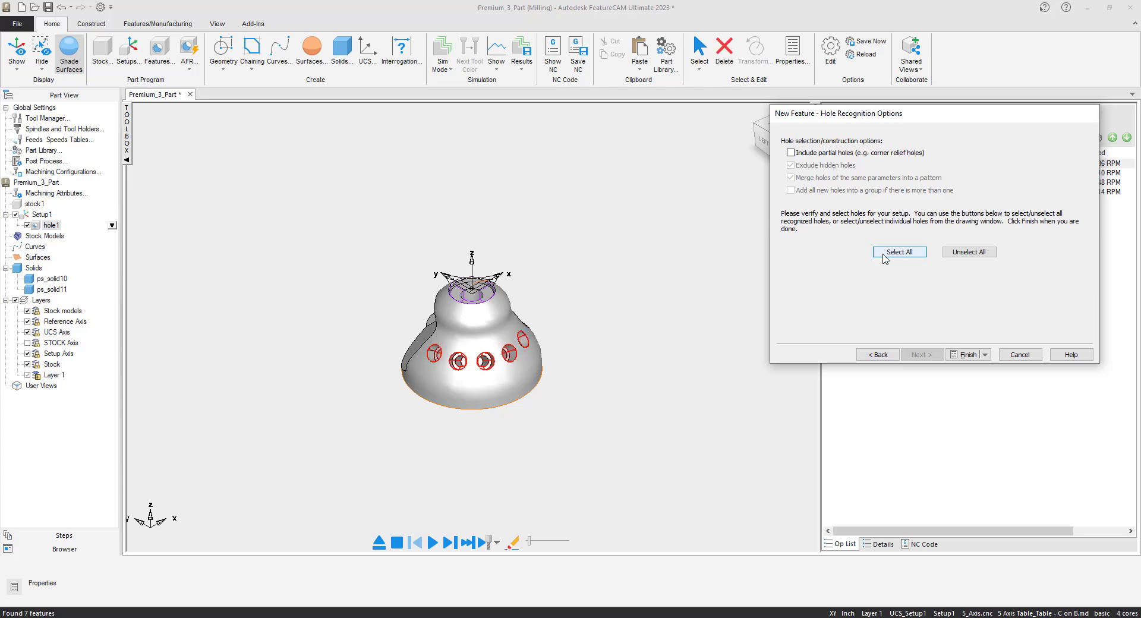
pyautogui.click(967, 355)
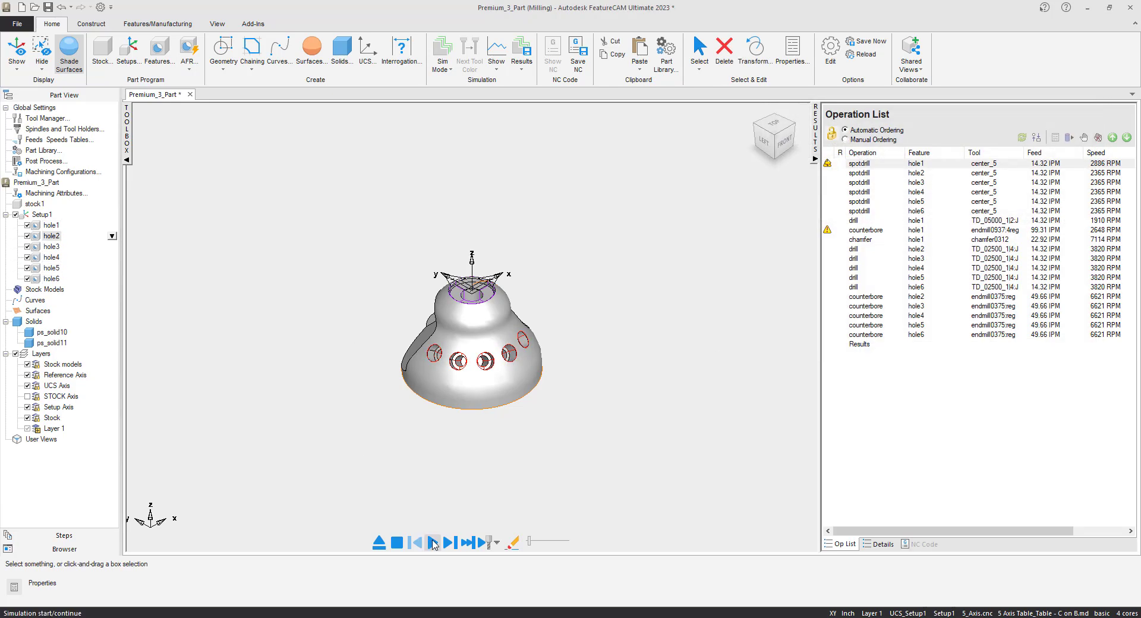
pyautogui.click(433, 542)
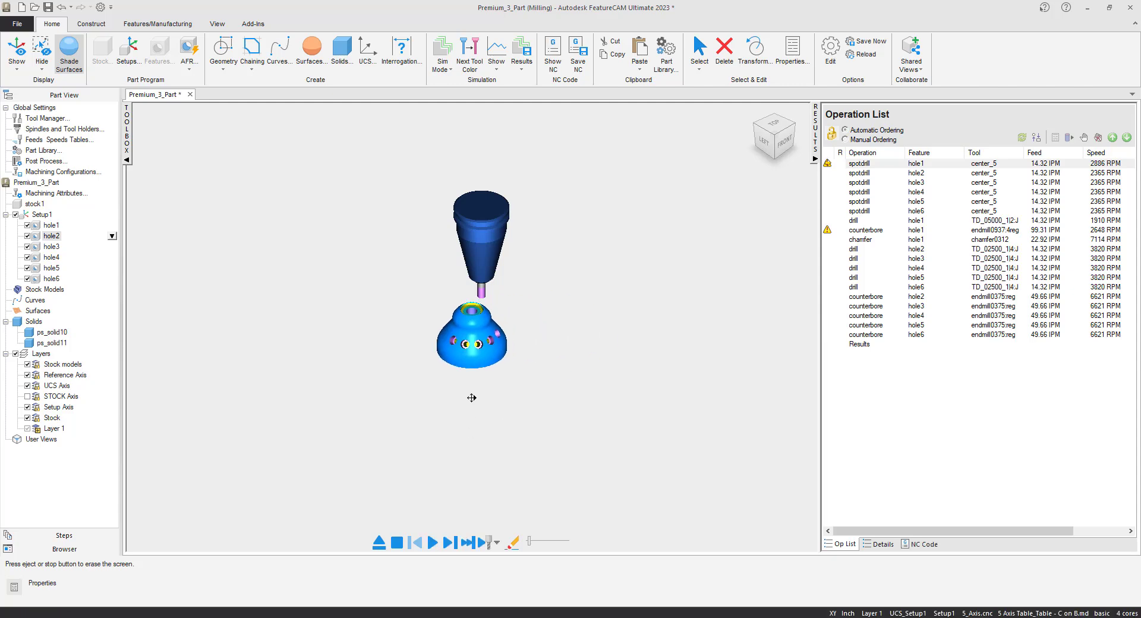
# - Inspect the simulated top and side holes up close and clear the simulation
pyautogui.scroll(5, 469, 307)
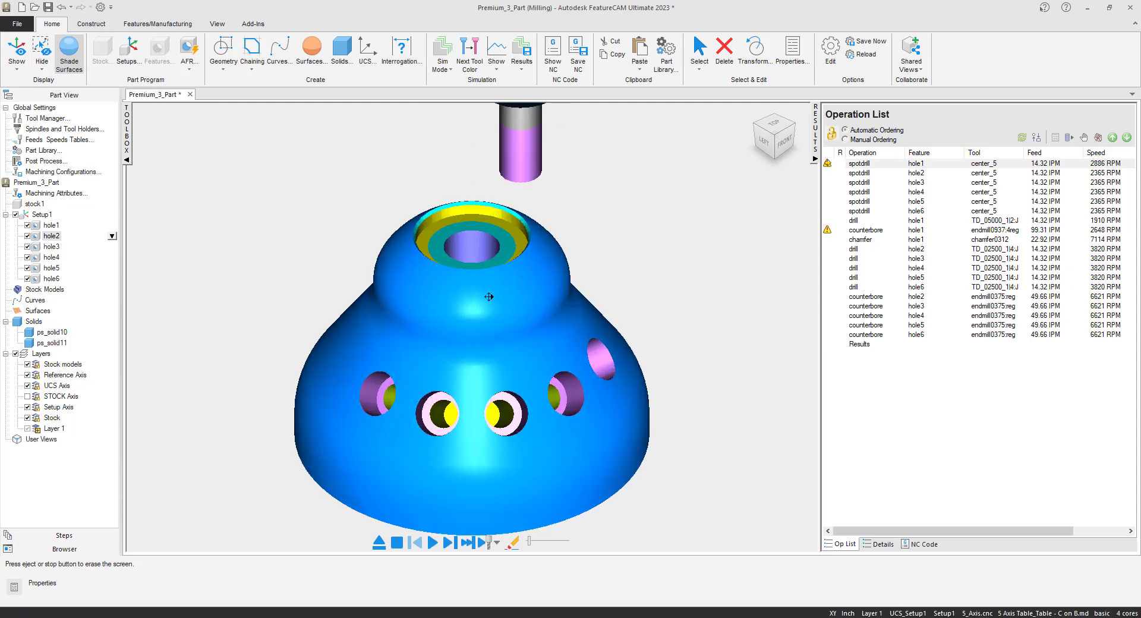
pyautogui.scroll(-5, 521, 253)
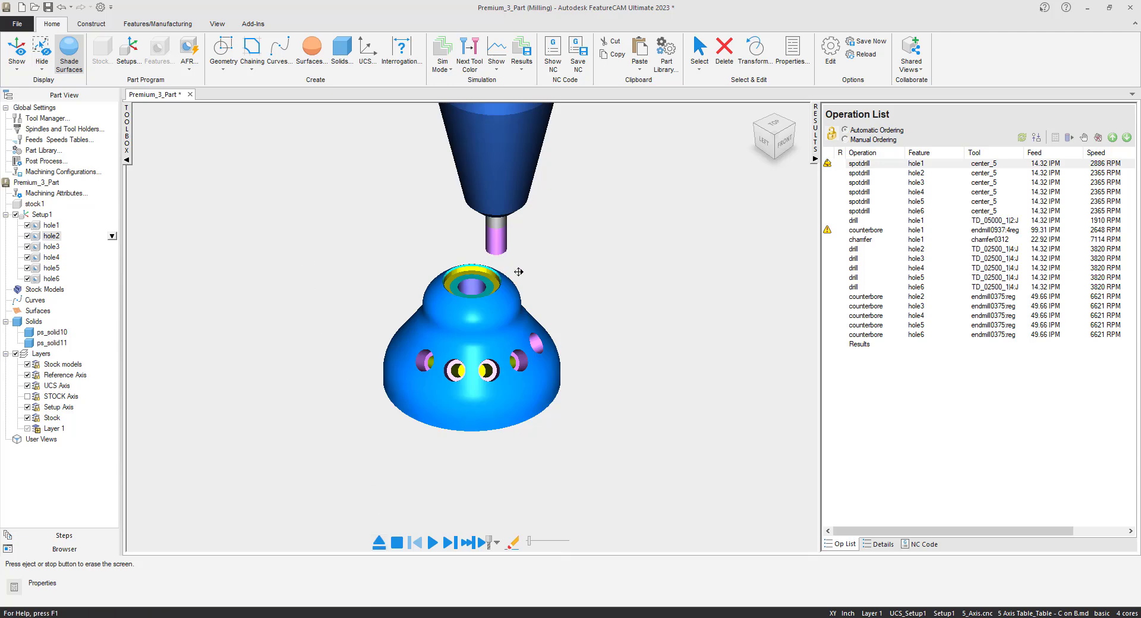
pyautogui.click(379, 541)
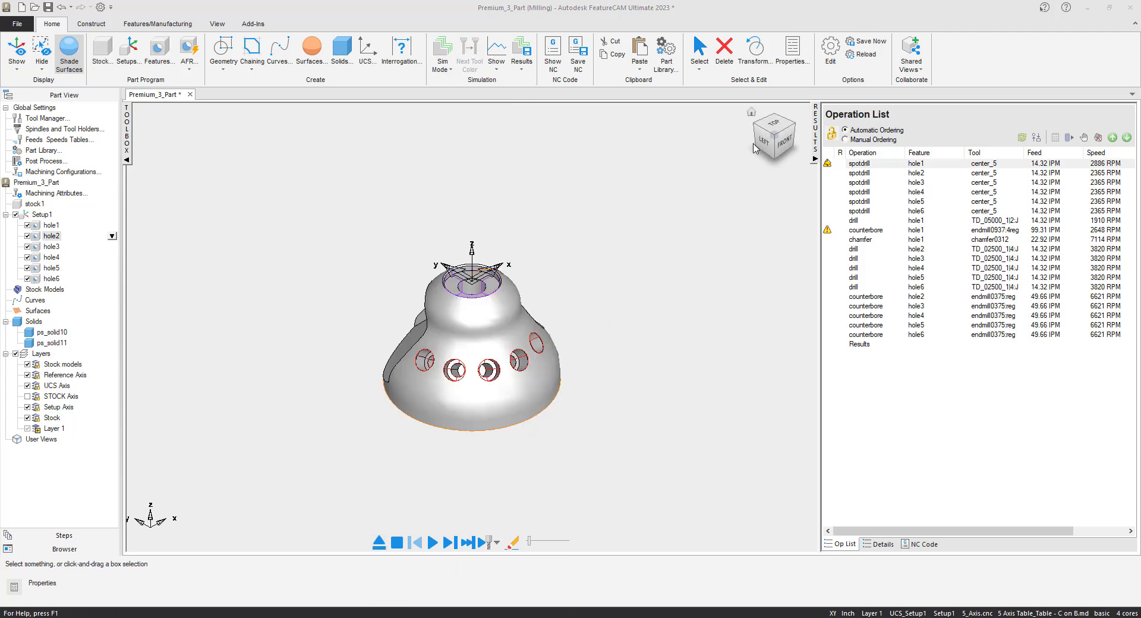
# - Create a new setup for the large side pocket and set its zero to Align to part geometry
pyautogui.click(794, 126)
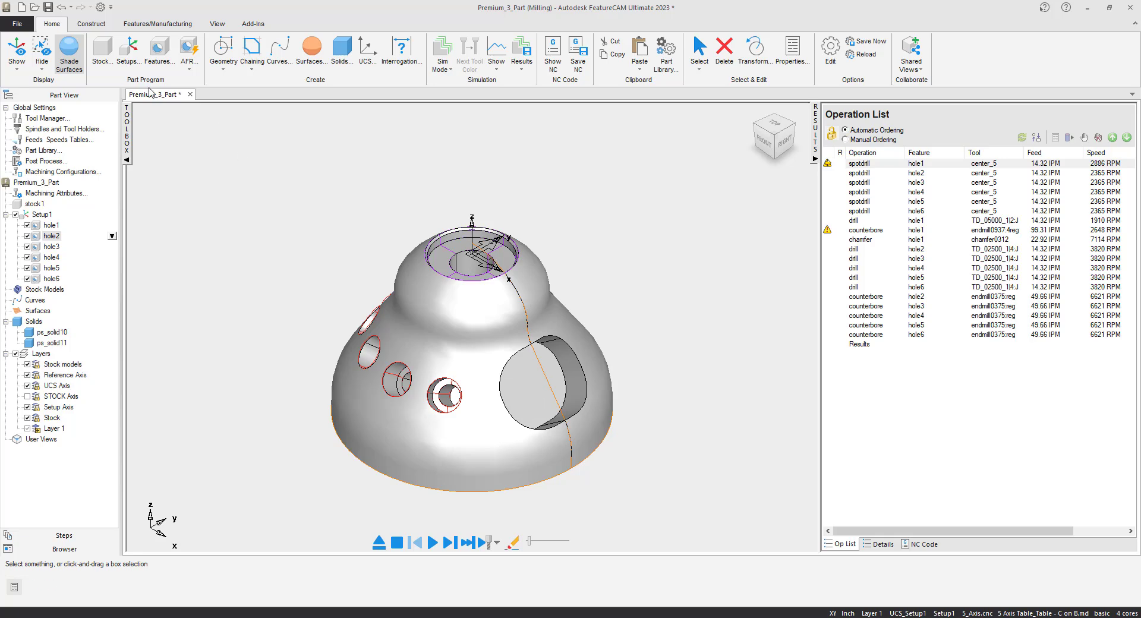
pyautogui.click(159, 53)
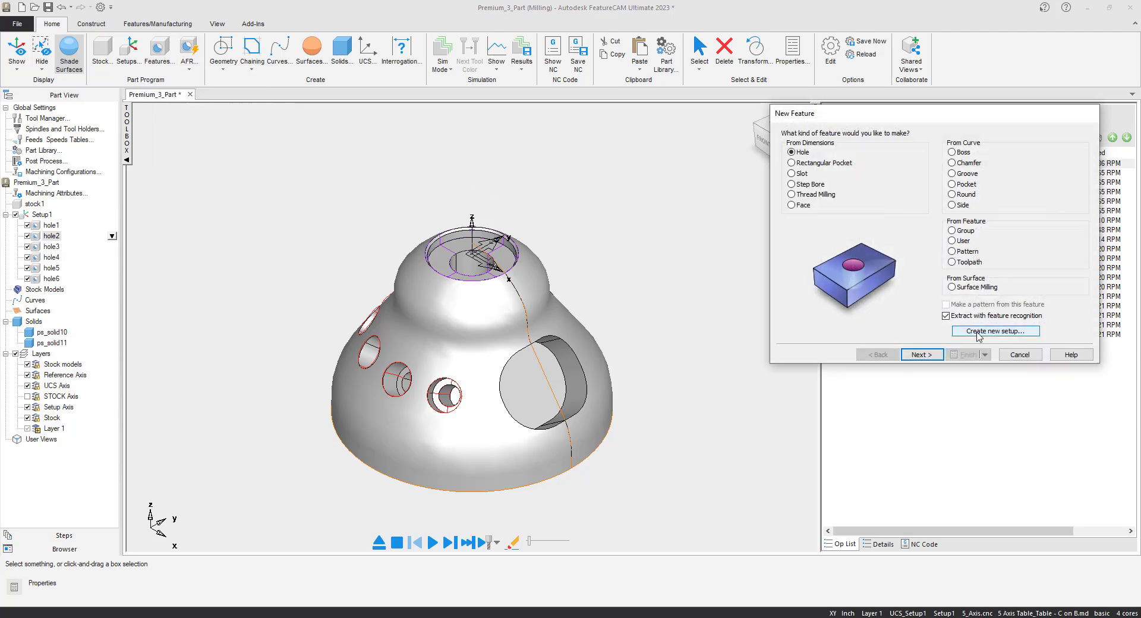
pyautogui.click(978, 335)
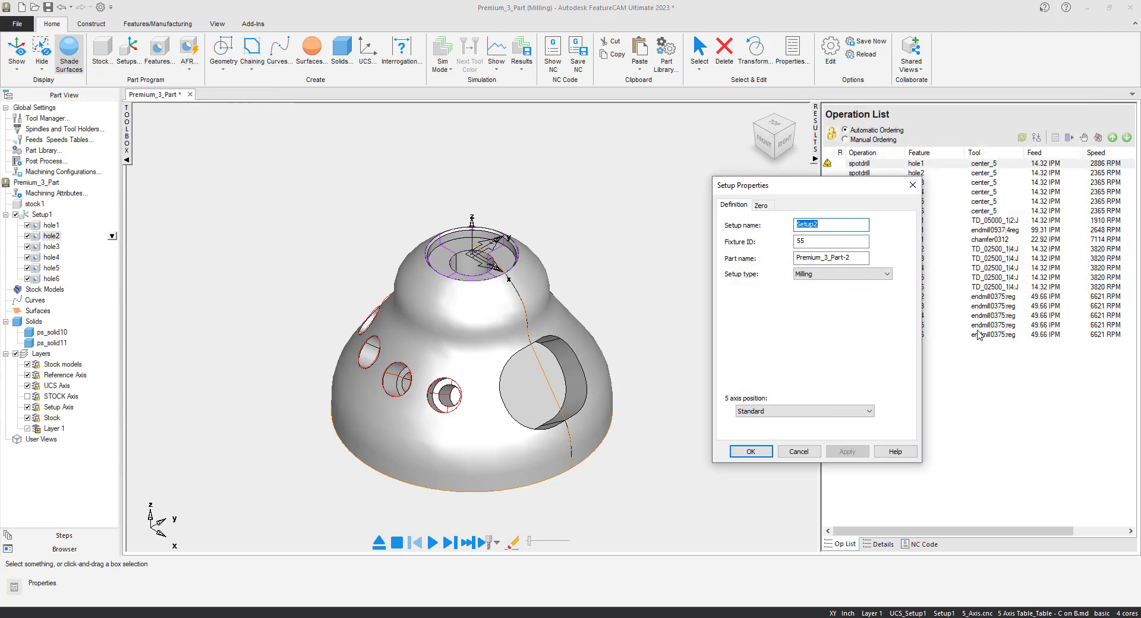
pyautogui.click(767, 207)
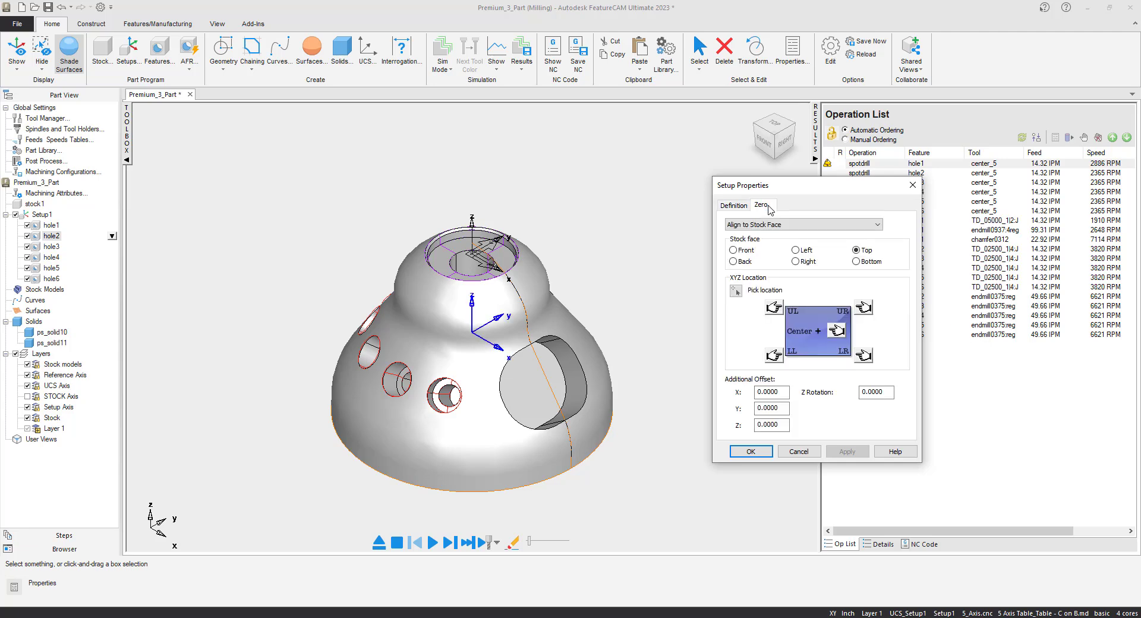
pyautogui.click(879, 225)
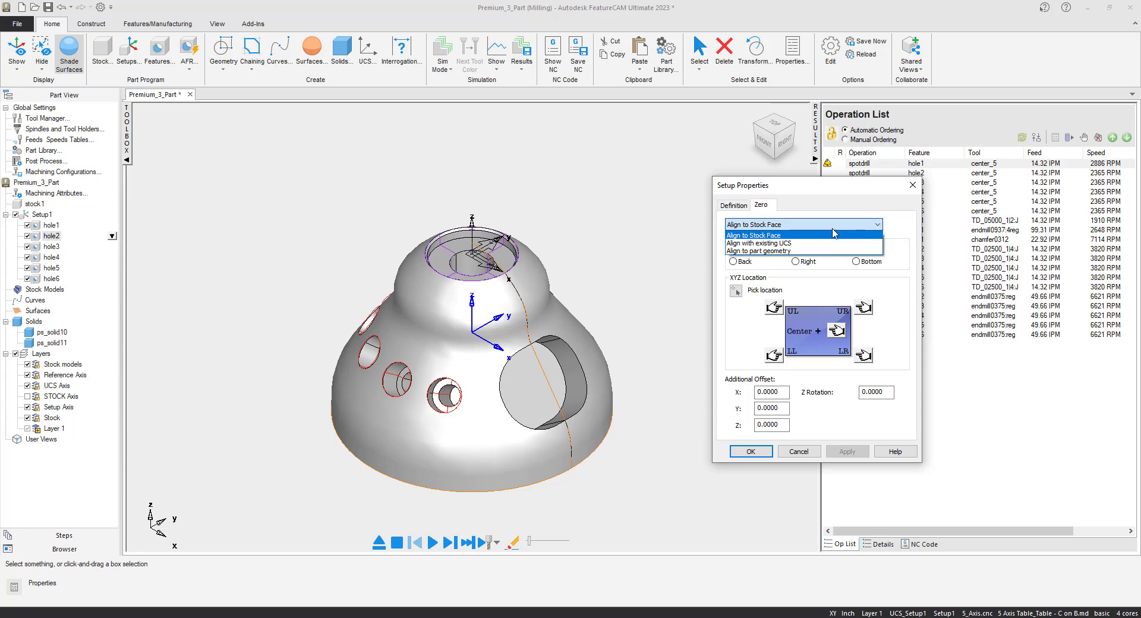
pyautogui.click(802, 251)
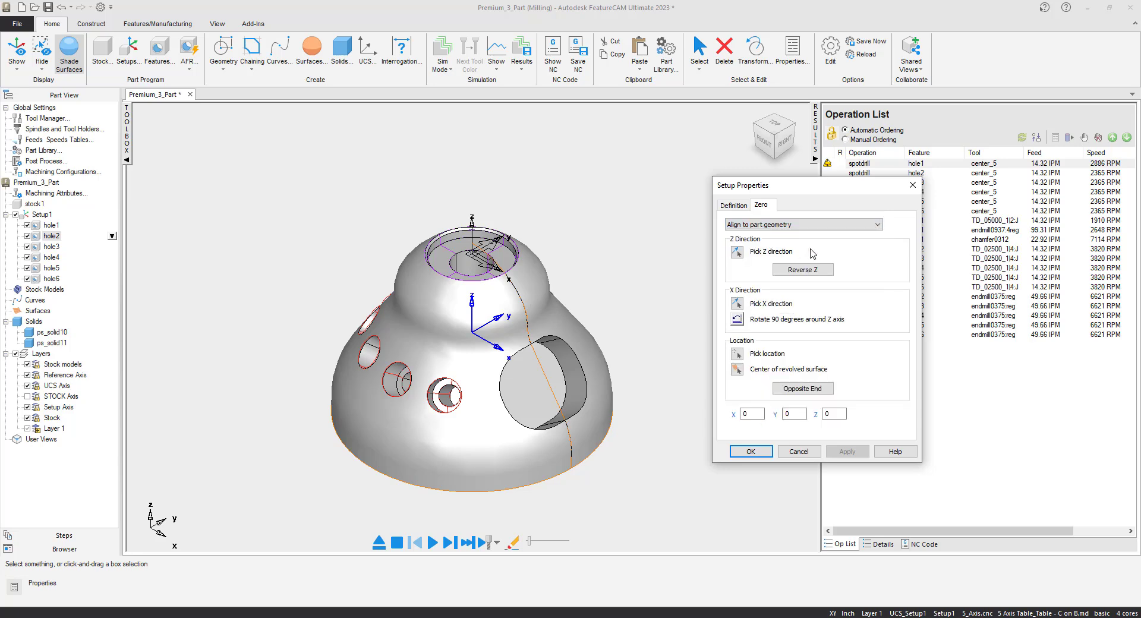
# - Pick the flat floor of the large side pocket as the setup's Z direction and accept the setup
pyautogui.click(736, 252)
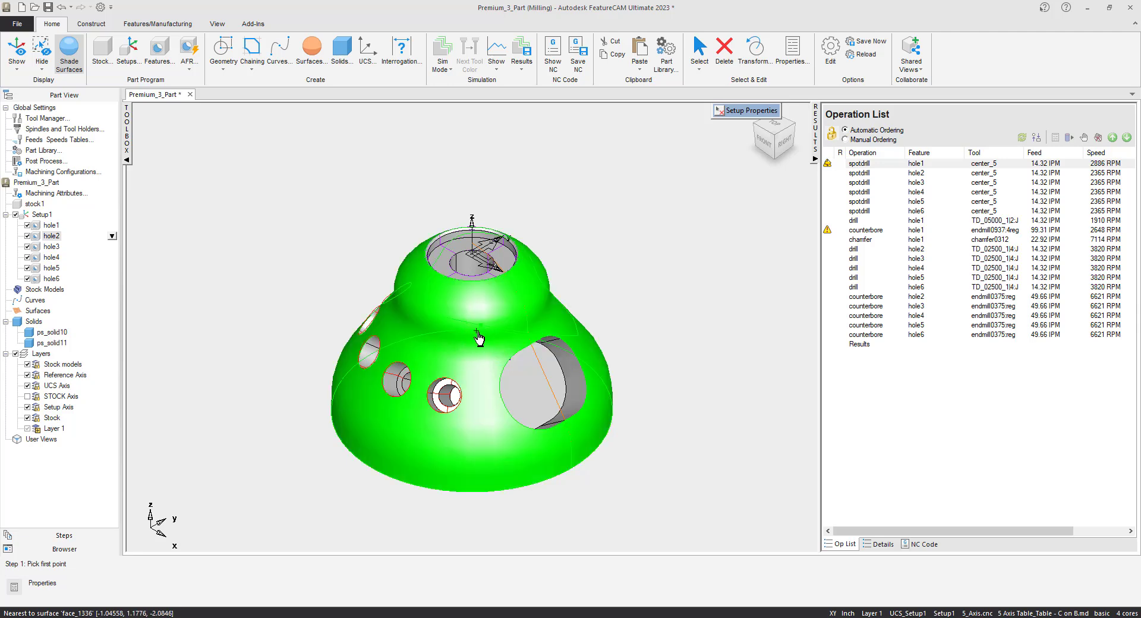
pyautogui.click(533, 391)
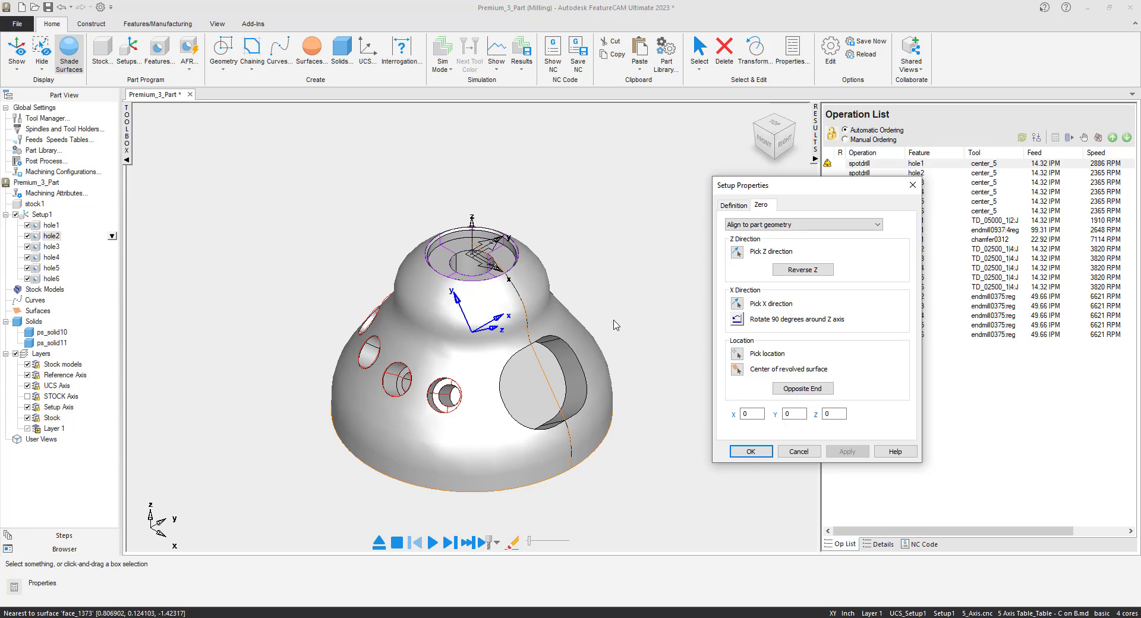
pyautogui.moveTo(634, 336); pyautogui.dragTo(654, 321, button='middle')
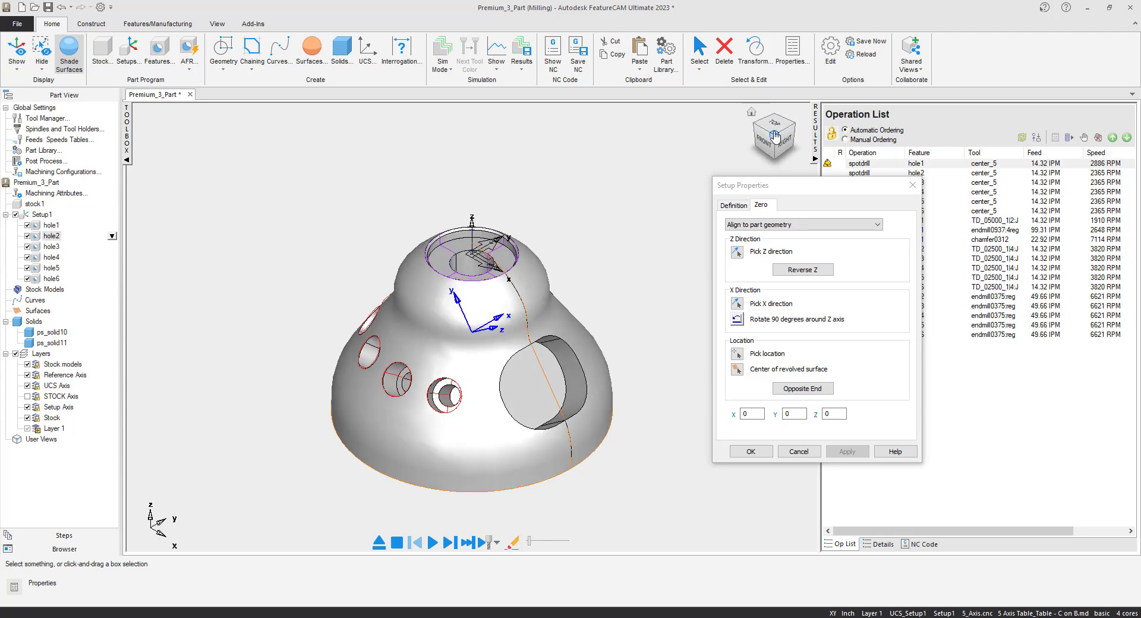
pyautogui.click(750, 451)
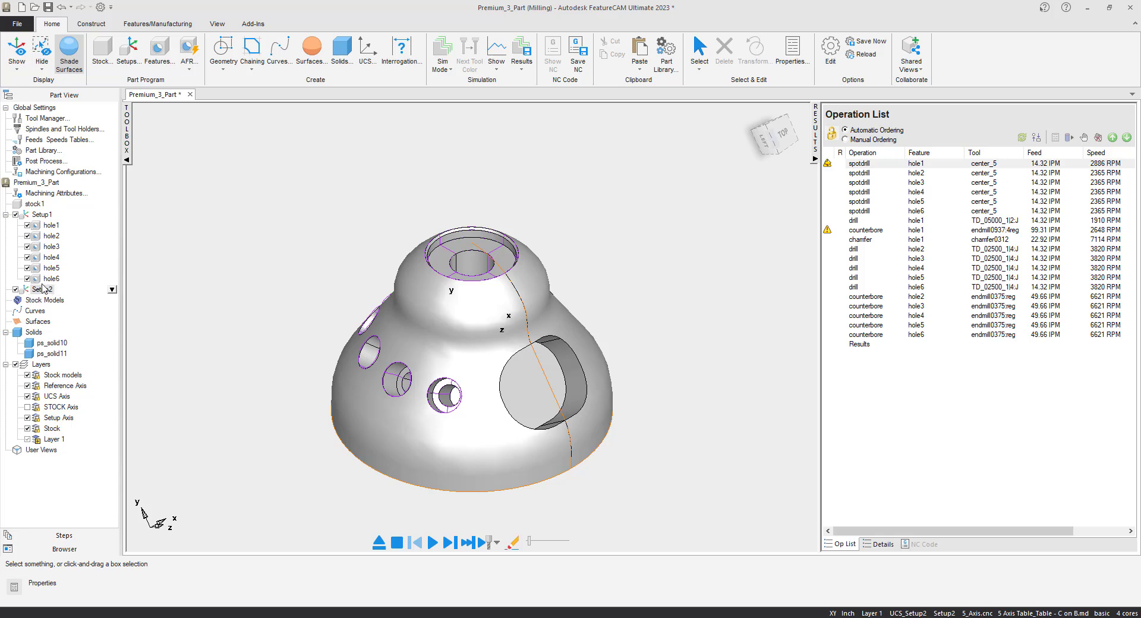
# - Start a pocket feature from curve in Setup2 with feature recognition, using the Select side surfaces extraction method
pyautogui.click(160, 53)
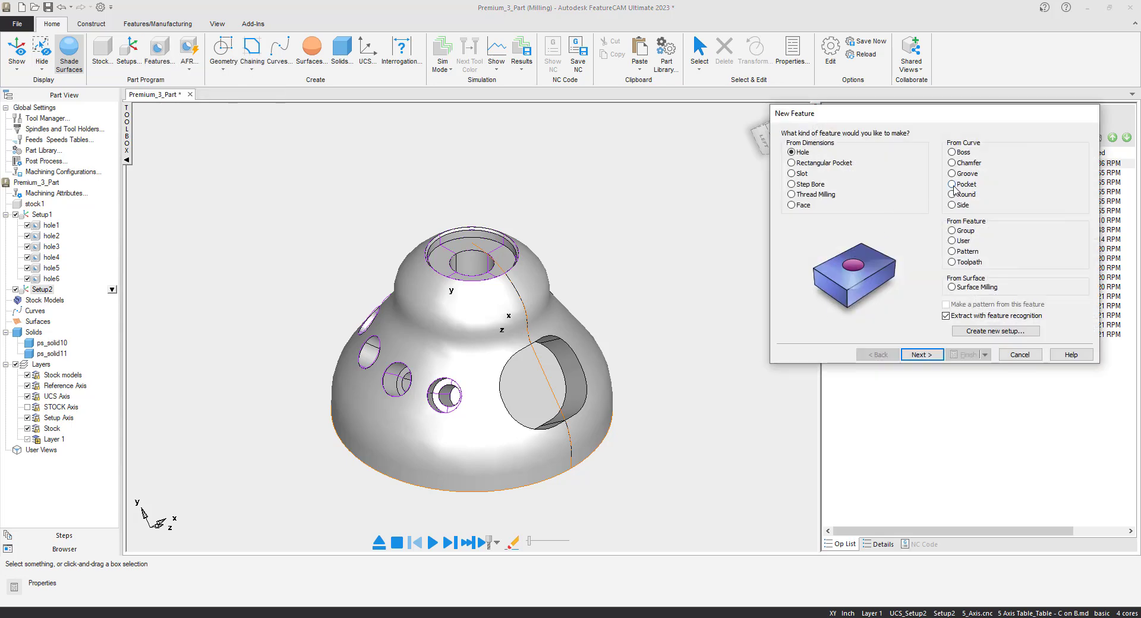
pyautogui.click(952, 184)
pyautogui.click(921, 355)
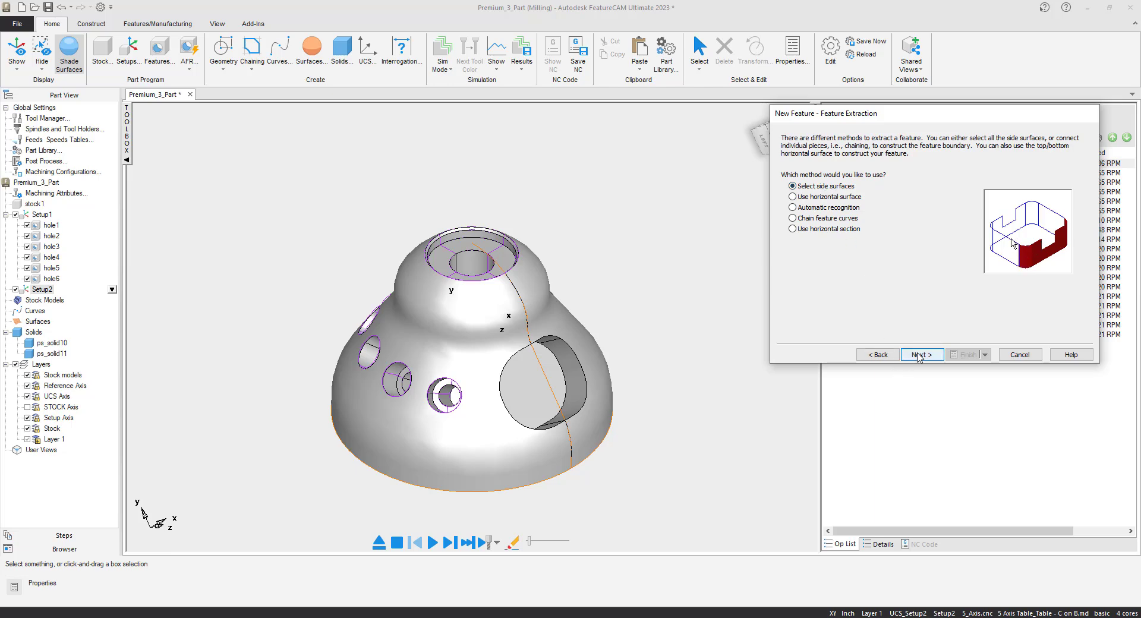
pyautogui.click(918, 356)
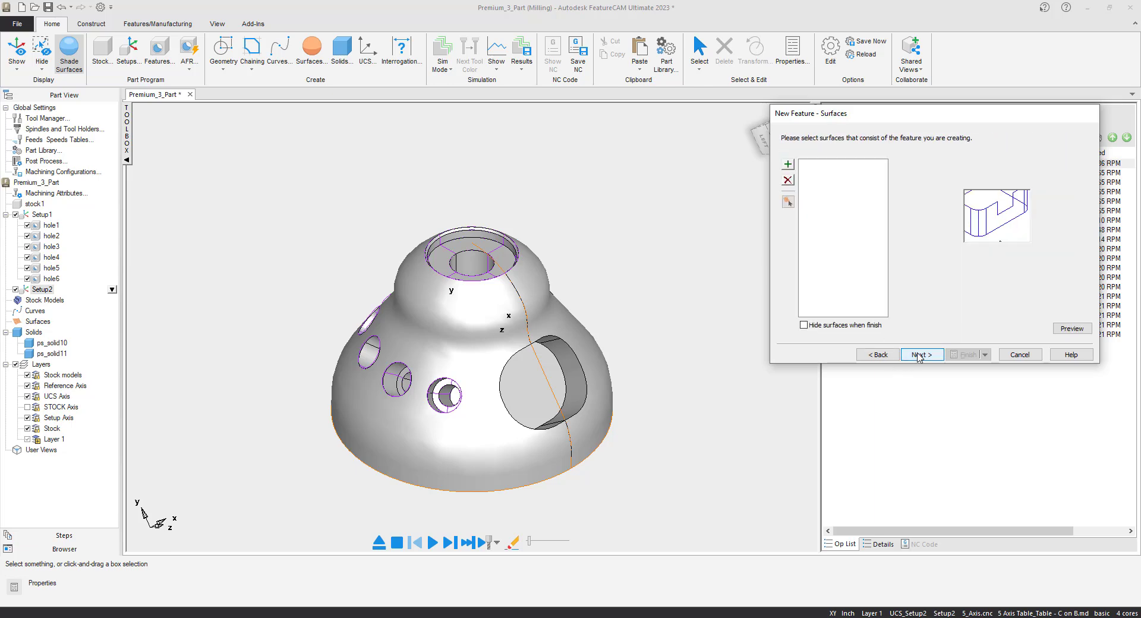
pyautogui.click(579, 367)
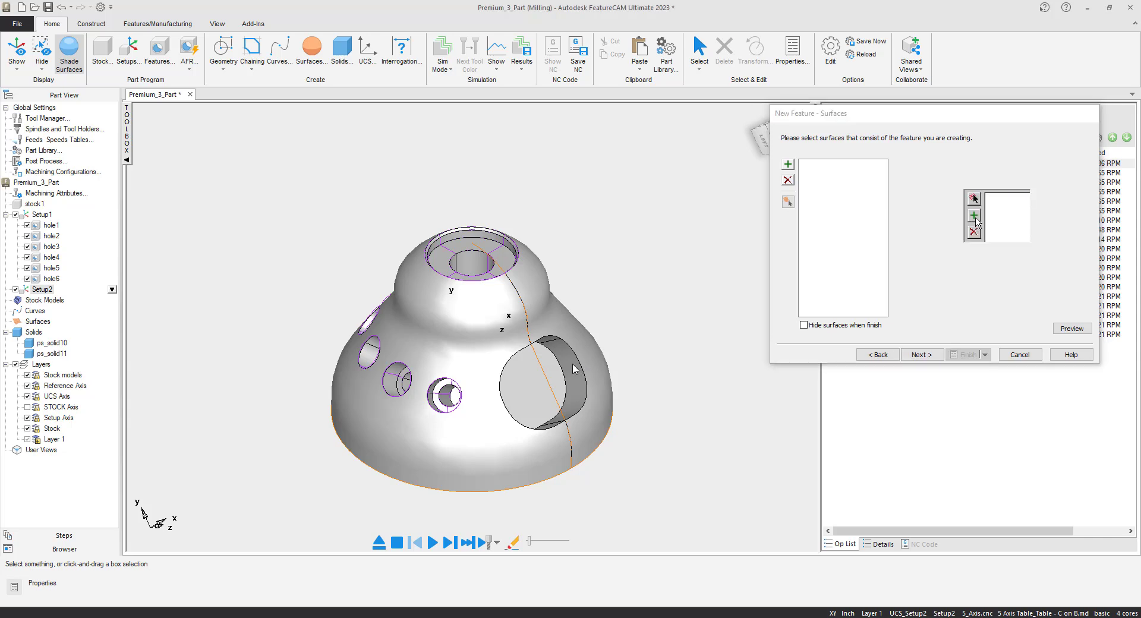
pyautogui.moveTo(546, 381); pyautogui.dragTo(500, 336, button='middle')
pyautogui.keyDown('shift'); pyautogui.click(532, 318); pyautogui.keyUp('shift')
pyautogui.keyDown('shift'); pyautogui.click(487, 325); pyautogui.keyUp('shift')
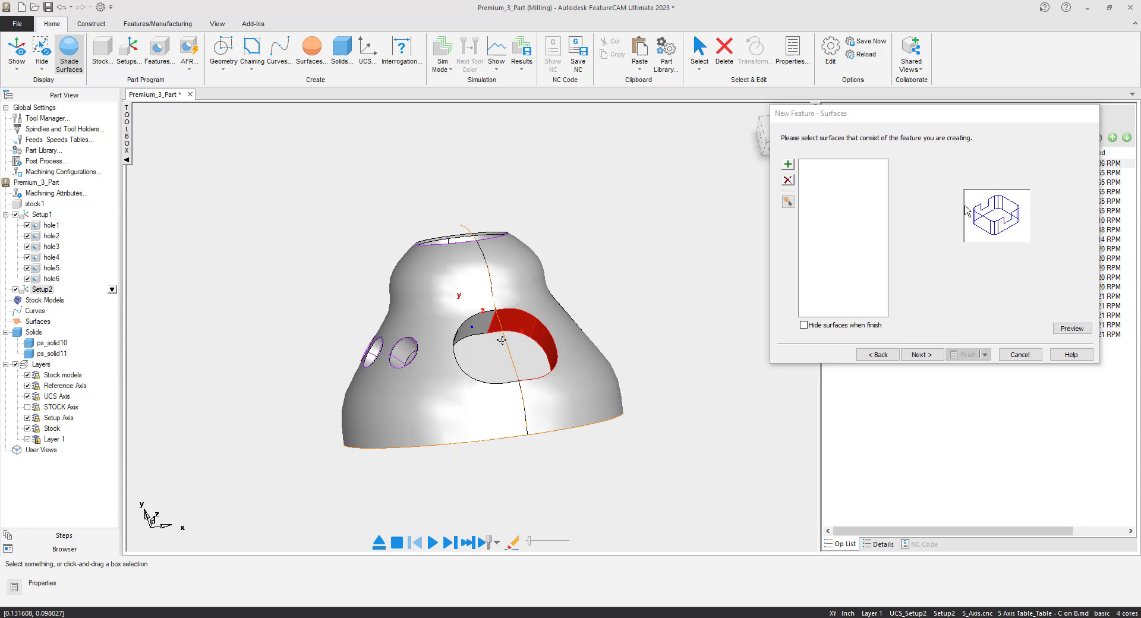
pyautogui.click(482, 314)
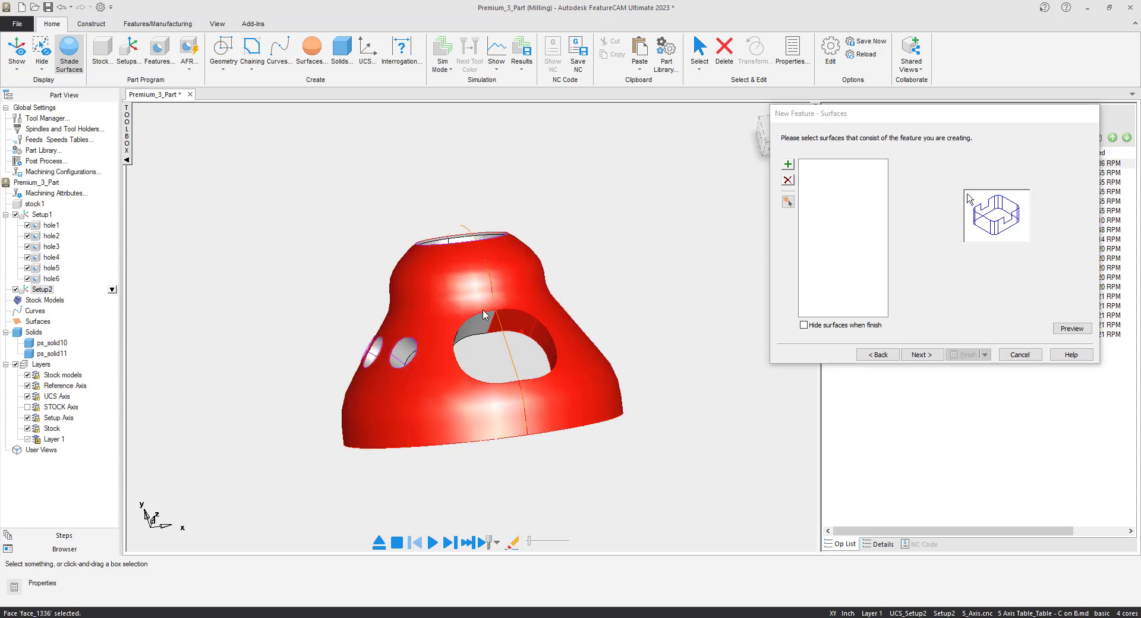
pyautogui.click(631, 278)
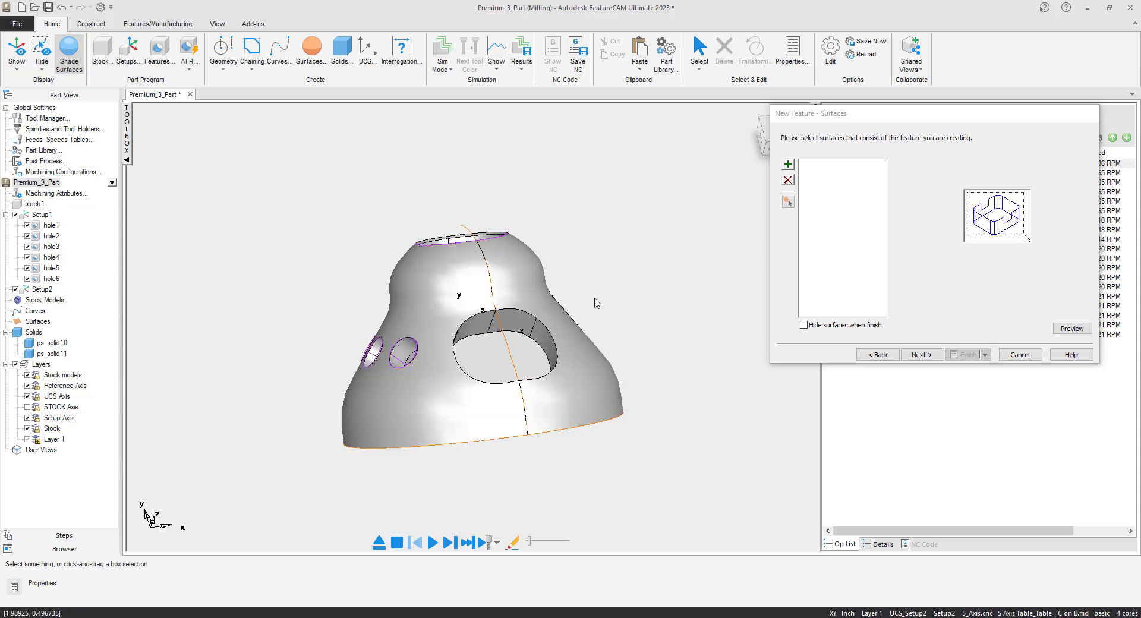
# - Select the large pocket's floor and all its side wall faces and add them to the feature's surface list
pyautogui.click(517, 321)
pyautogui.click(474, 342)
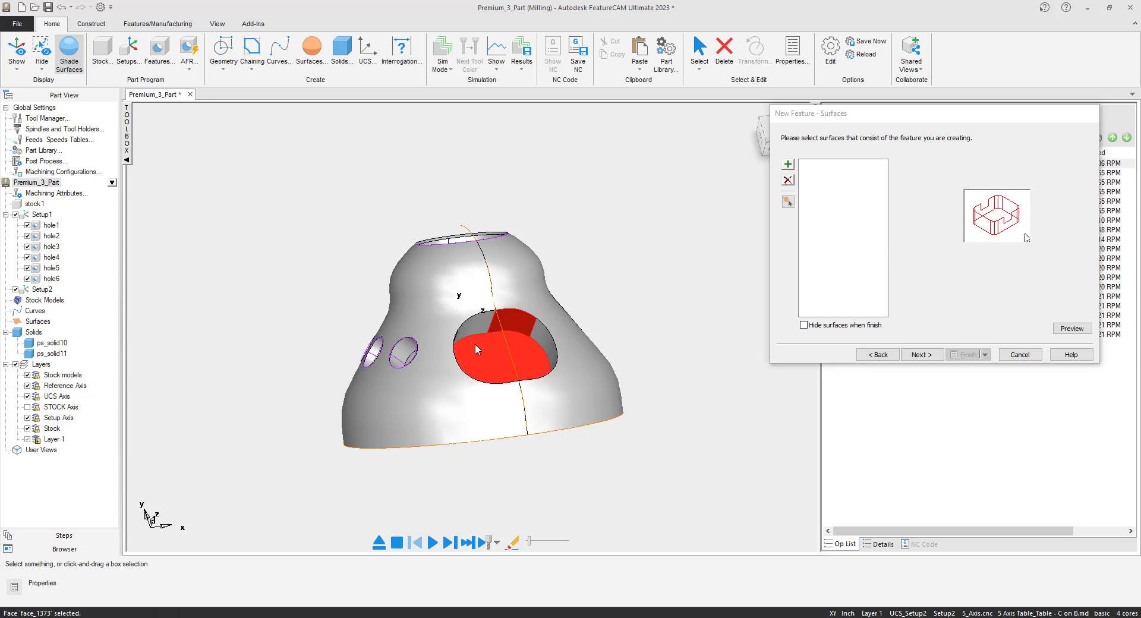
pyautogui.moveTo(476, 343); pyautogui.dragTo(560, 379, button='middle')
pyautogui.click(789, 166)
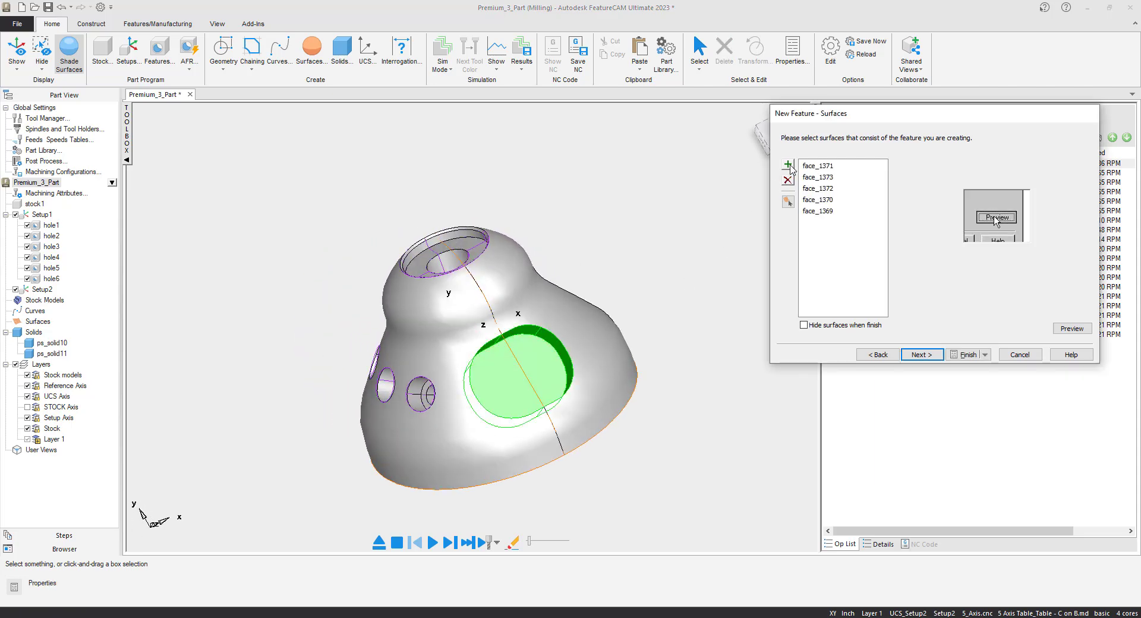
# - Keep the pocket's extracted location and dimensions, and accept the default strategies with a spiral rough pass and a finish pass
pyautogui.click(921, 355)
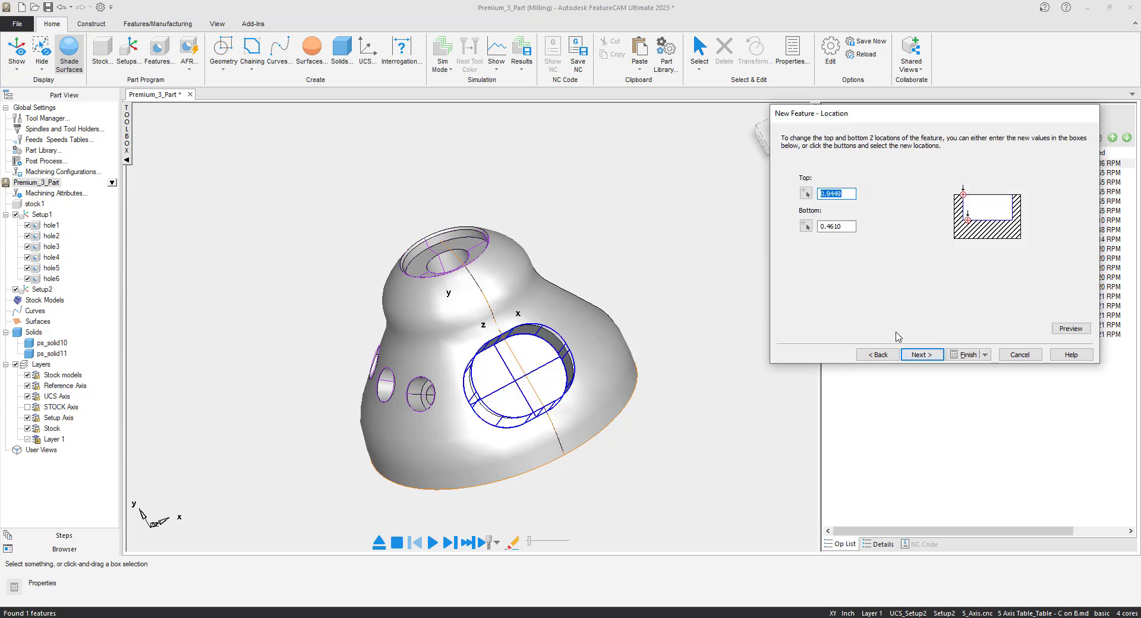
pyautogui.moveTo(507, 377); pyautogui.dragTo(624, 371, button='middle')
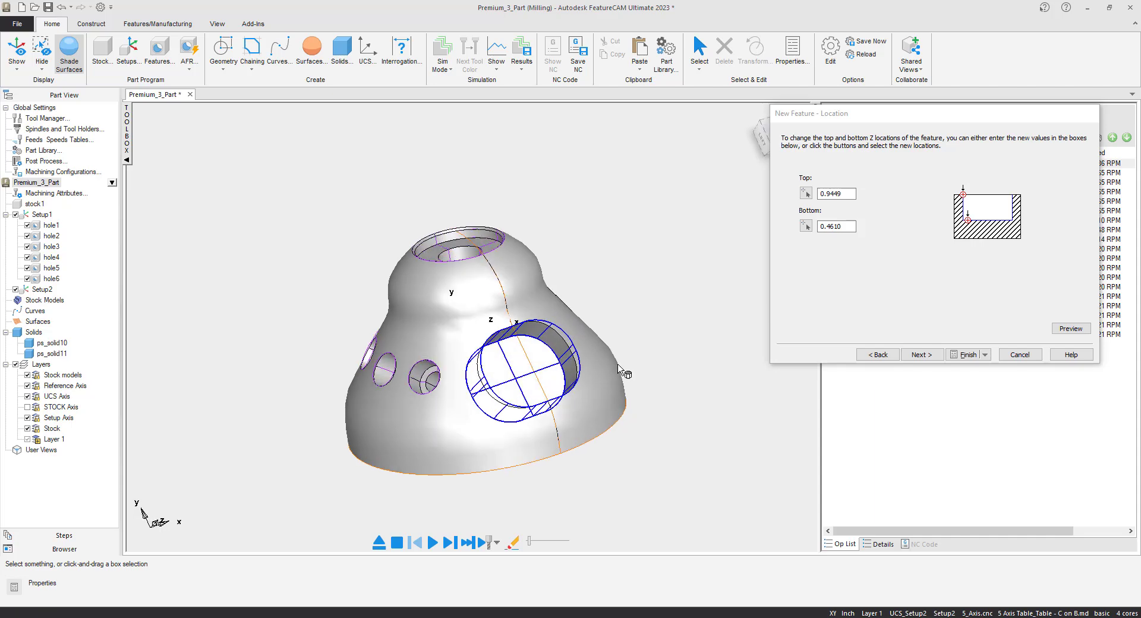
pyautogui.click(930, 356)
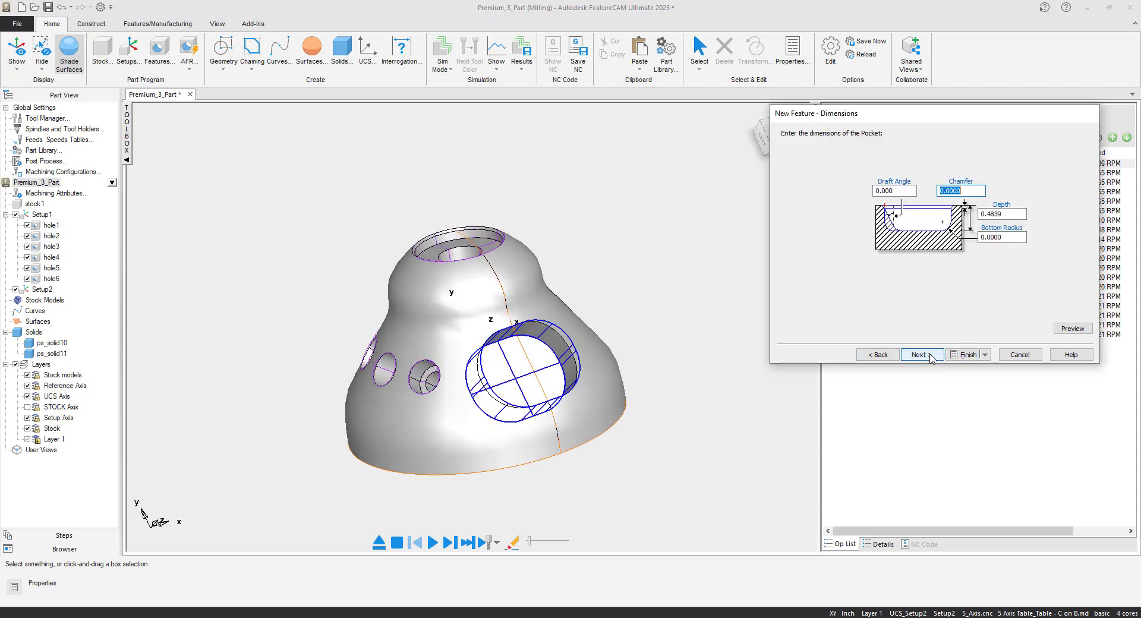
pyautogui.click(920, 354)
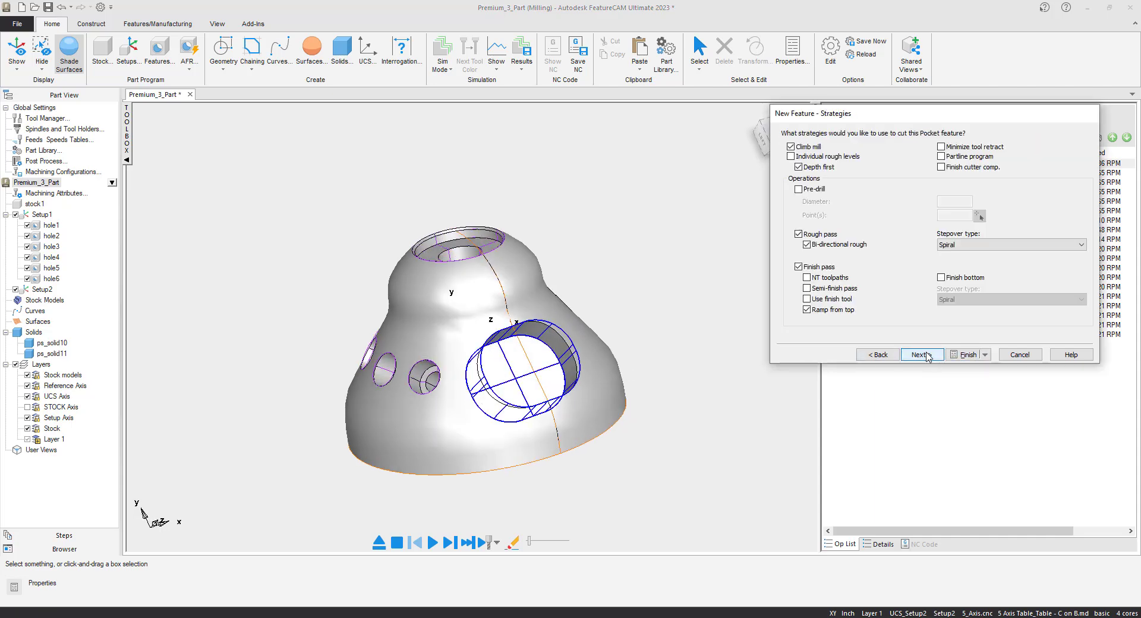
pyautogui.click(921, 355)
pyautogui.click(927, 355)
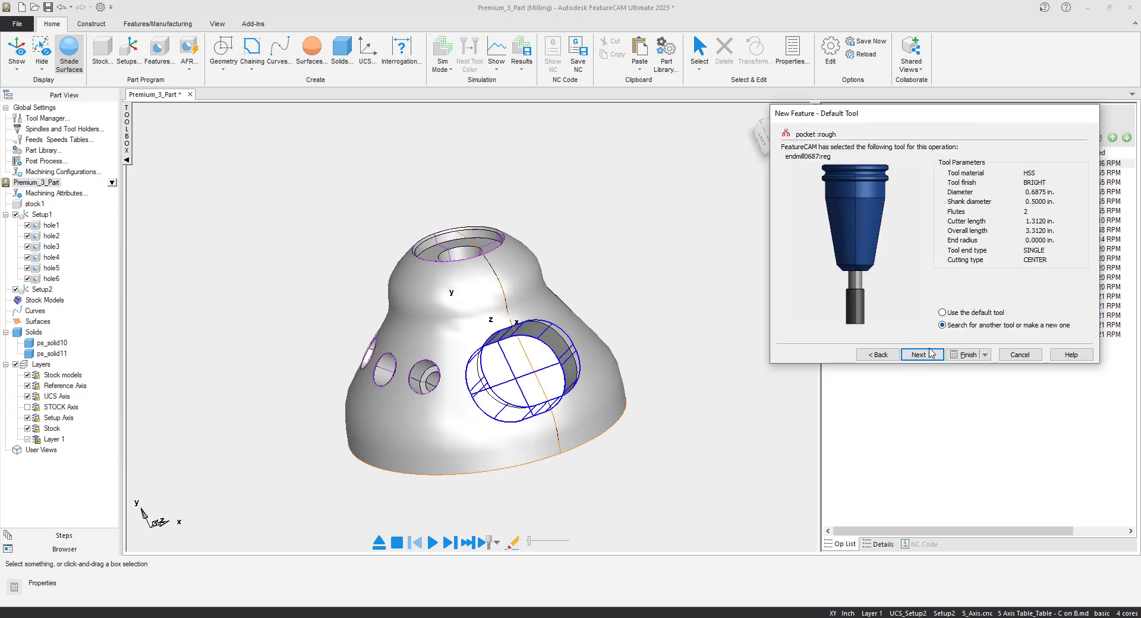
# - Assign flat endmill endmill0500:high+ to the pocket's rough pass, keep flood coolant and the default finish tool, and complete the feature
pyautogui.click(930, 353)
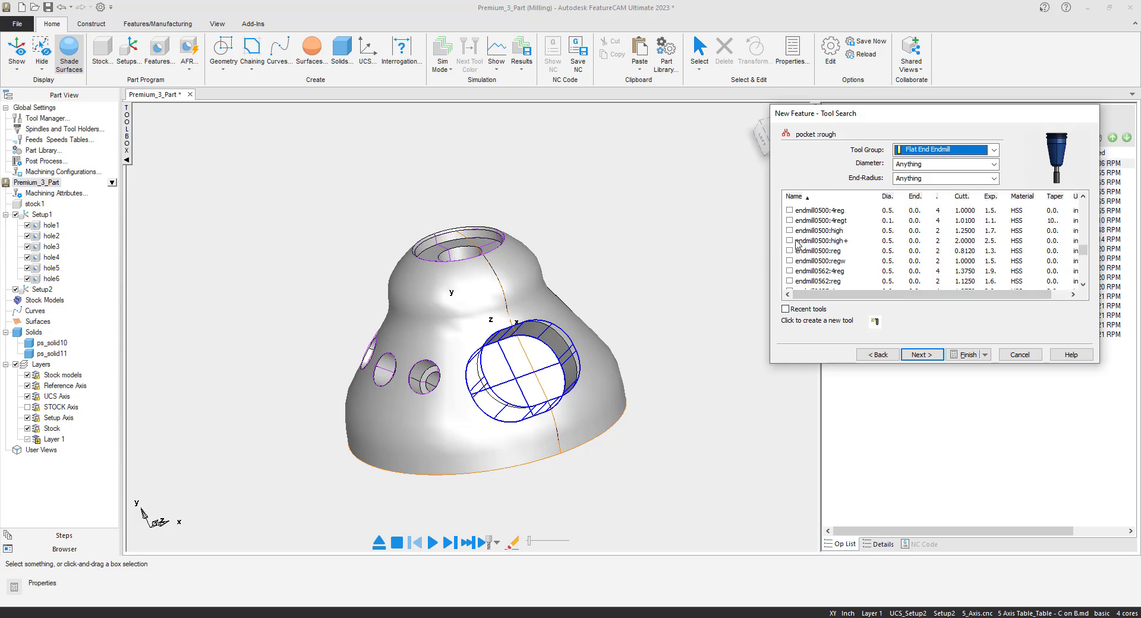
pyautogui.click(790, 241)
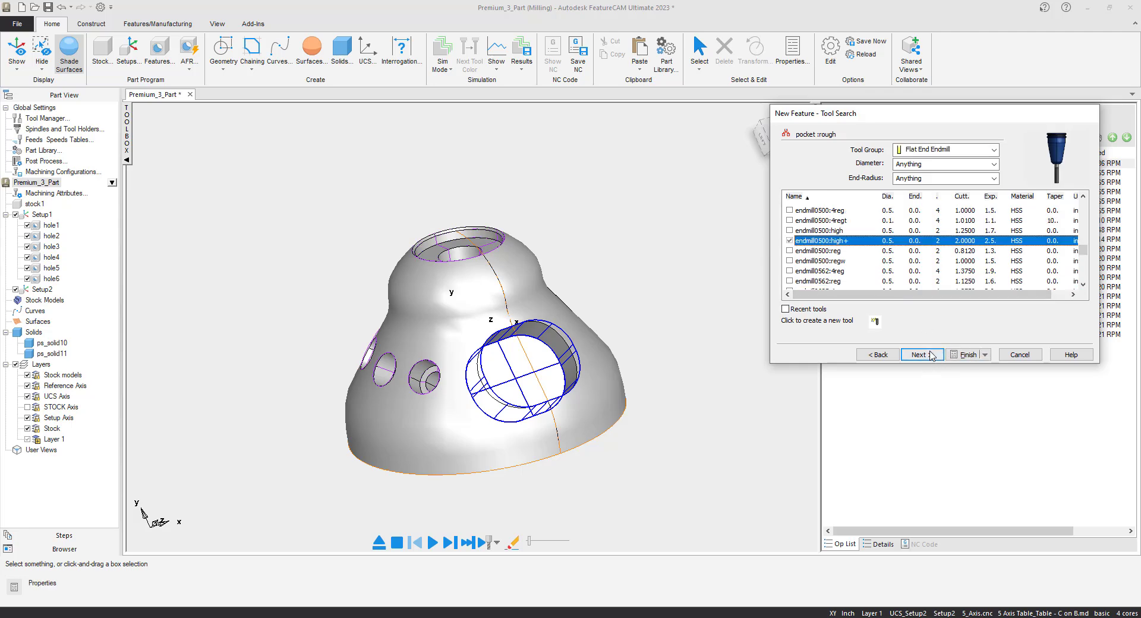
pyautogui.click(930, 355)
pyautogui.click(933, 355)
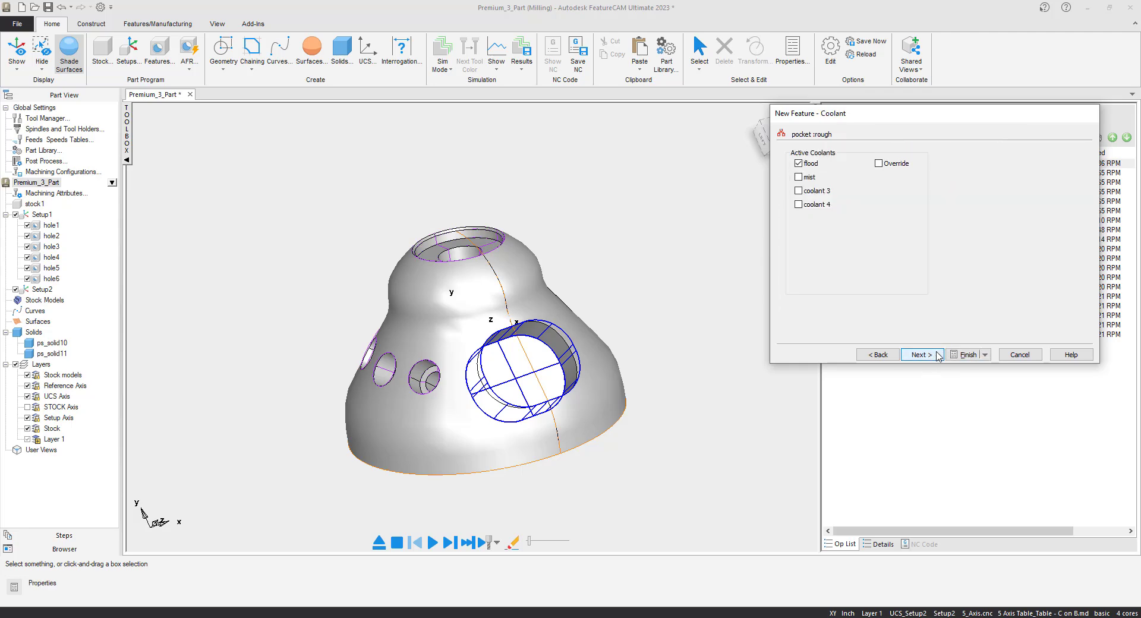
pyautogui.click(937, 355)
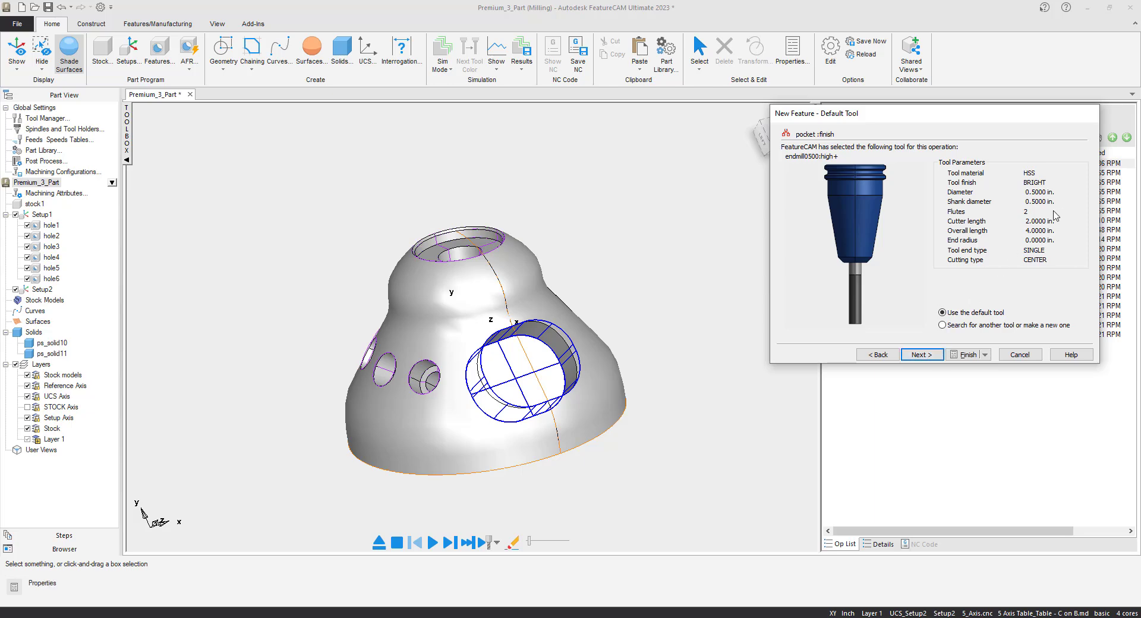
pyautogui.click(967, 355)
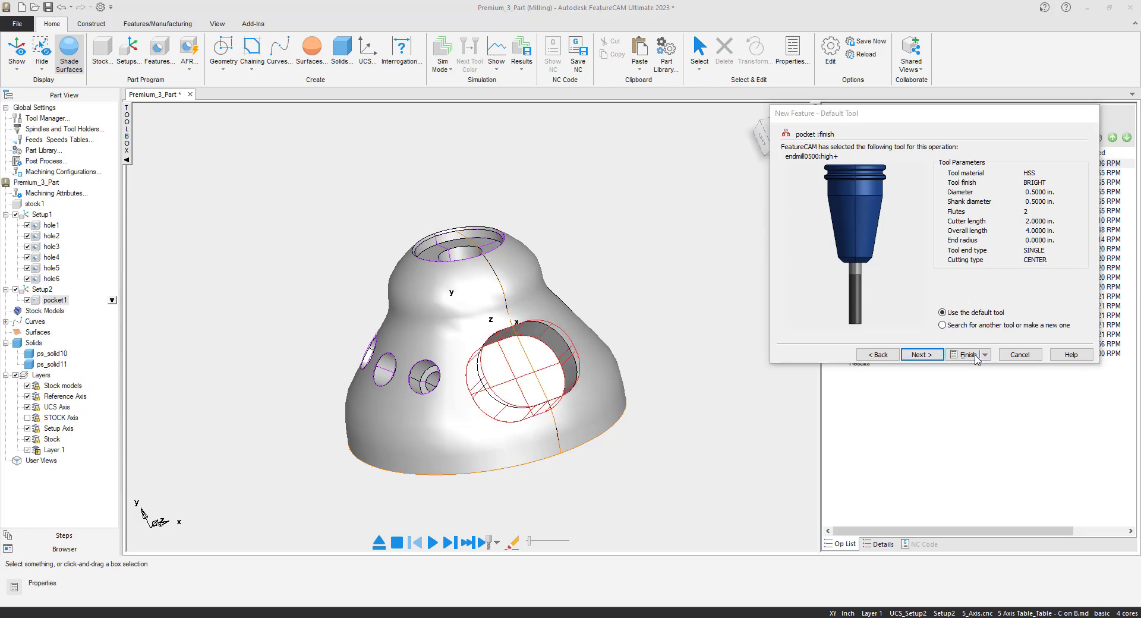
pyautogui.click(775, 455)
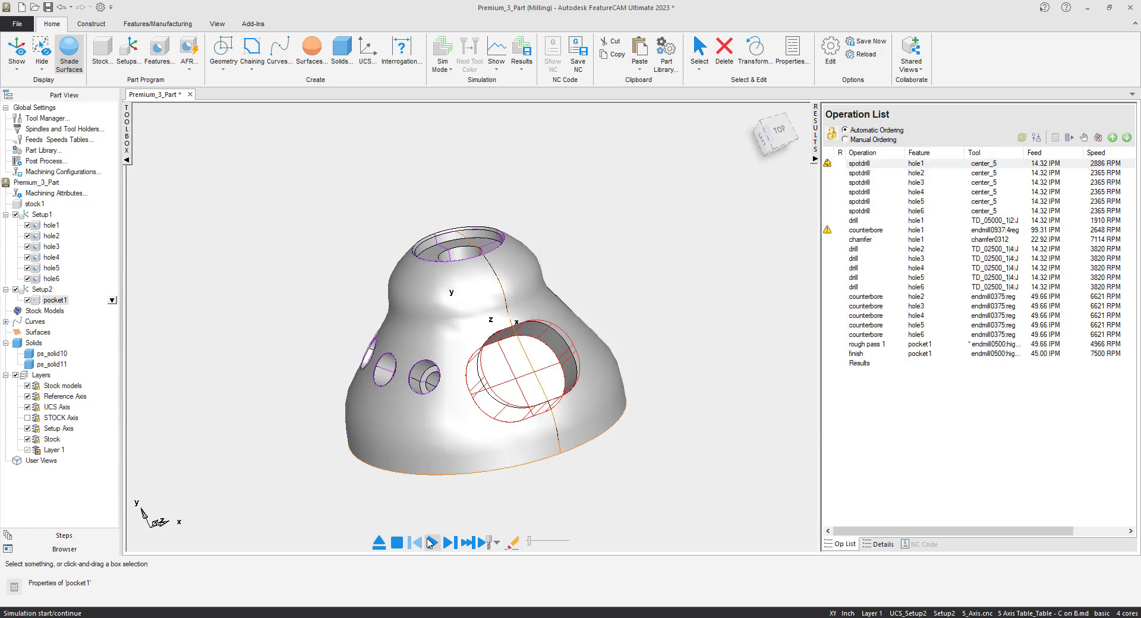
# - Simulate machining of the holes and the side pocket, and inspect the machined pocket up close
pyautogui.click(432, 542)
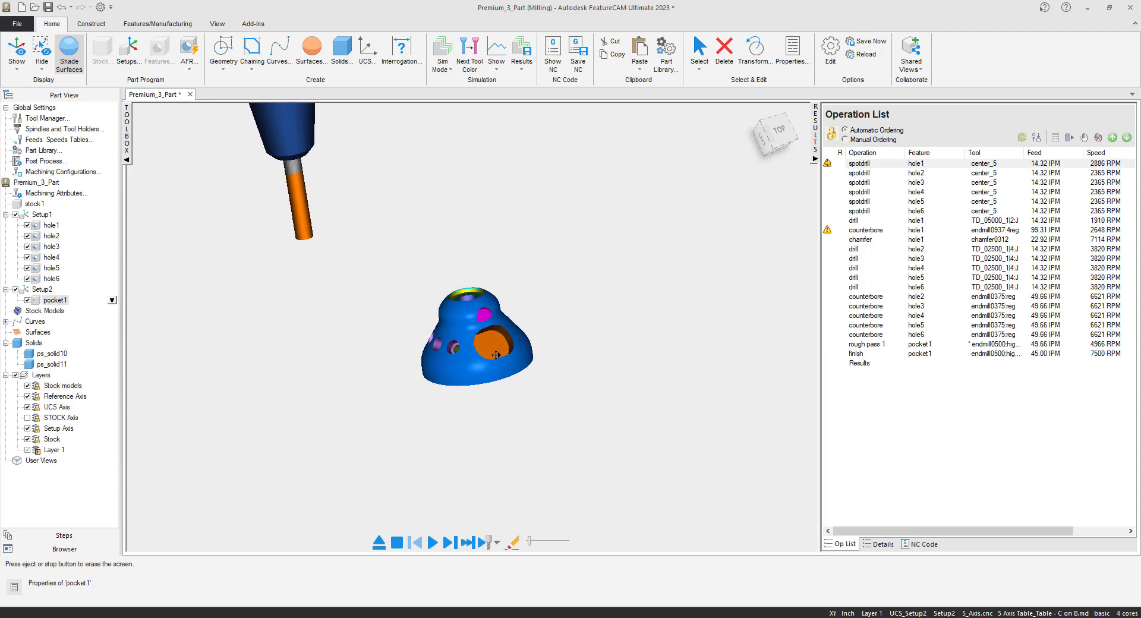
pyautogui.scroll(5, 484, 310)
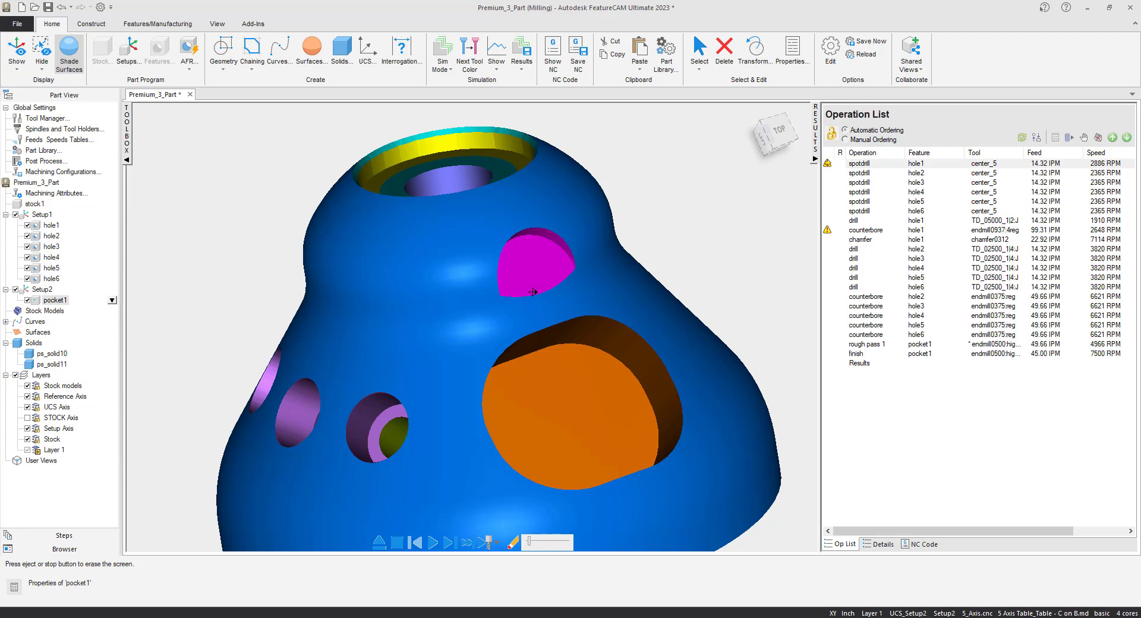
# - Review the generated NC code and examine the retract and axis-return lines at the end of the program
pyautogui.click(923, 544)
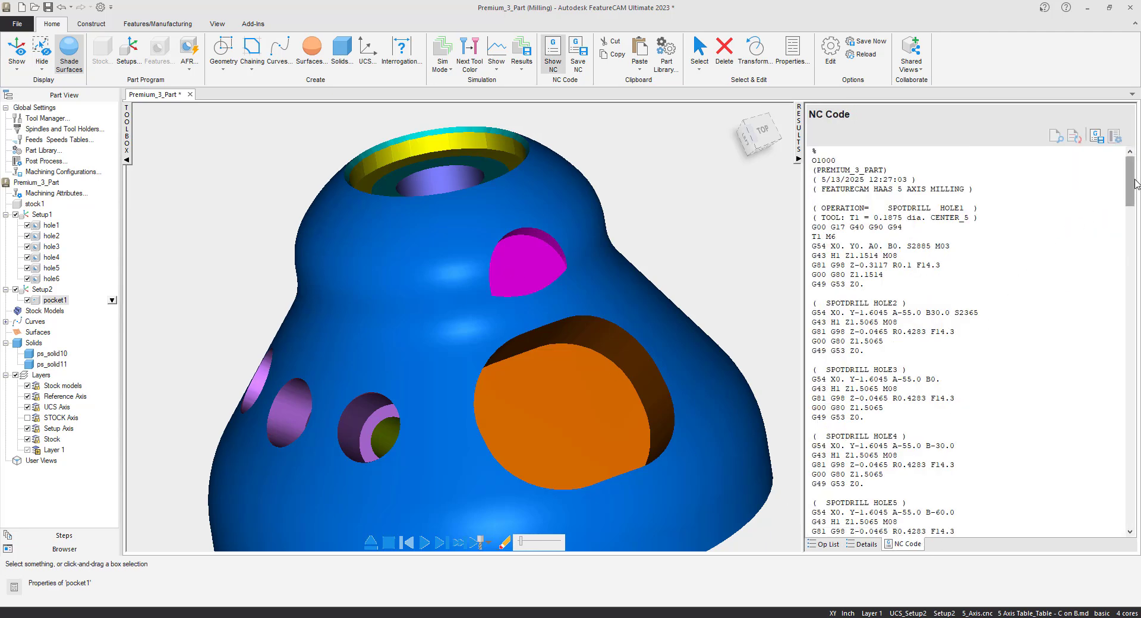
pyautogui.moveTo(1134, 184); pyautogui.dragTo(1134, 505)
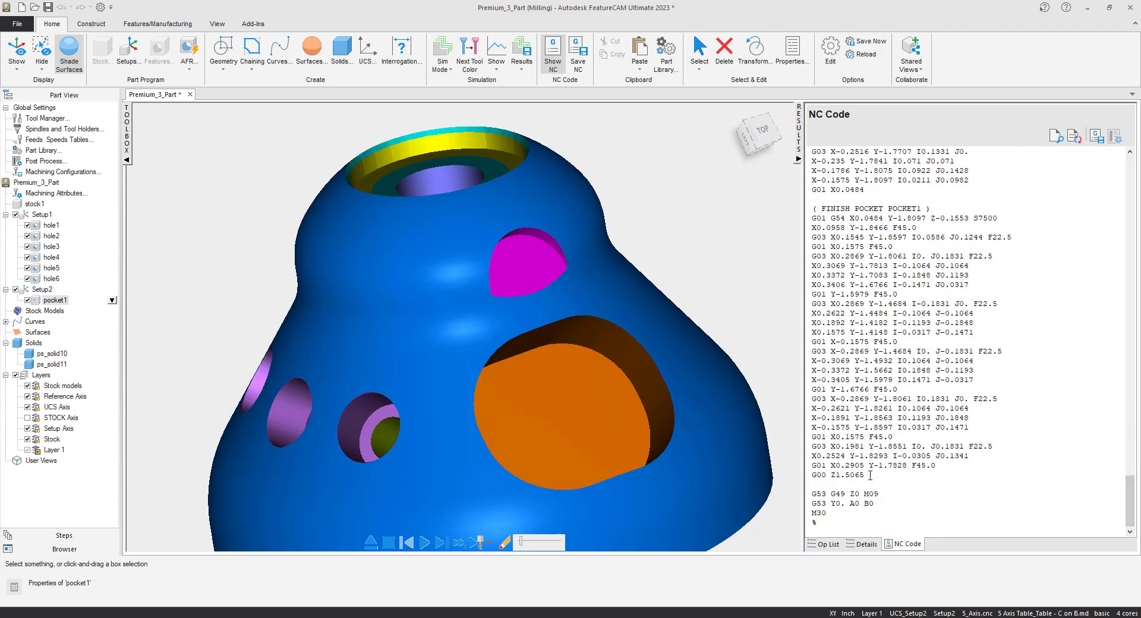
pyautogui.moveTo(870, 476); pyautogui.dragTo(830, 477)
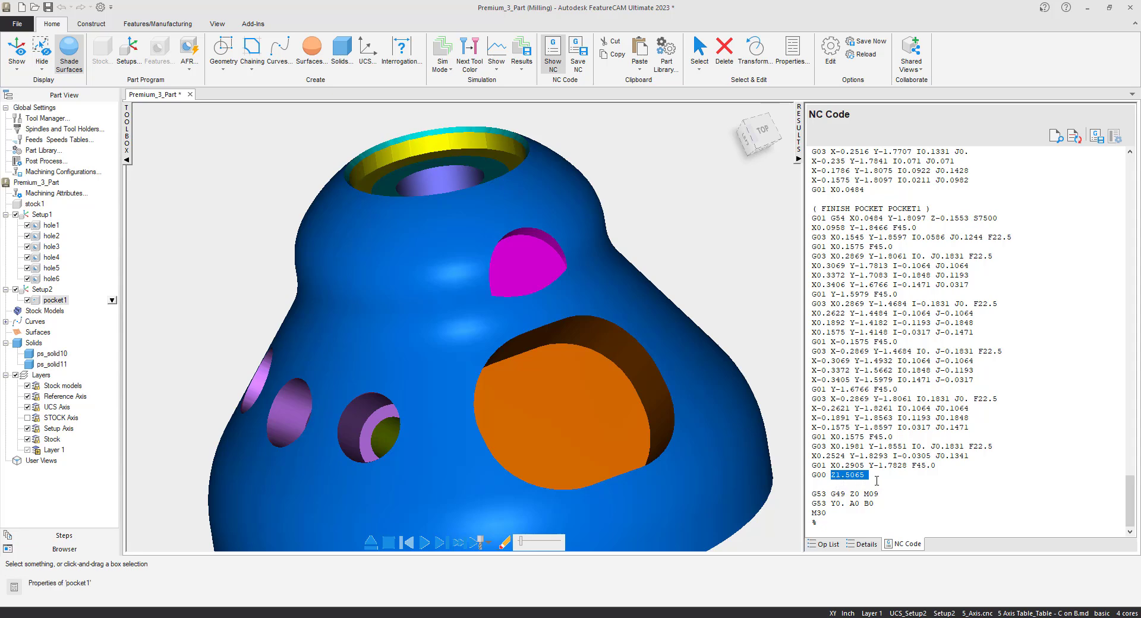
pyautogui.moveTo(812, 493); pyautogui.dragTo(852, 493)
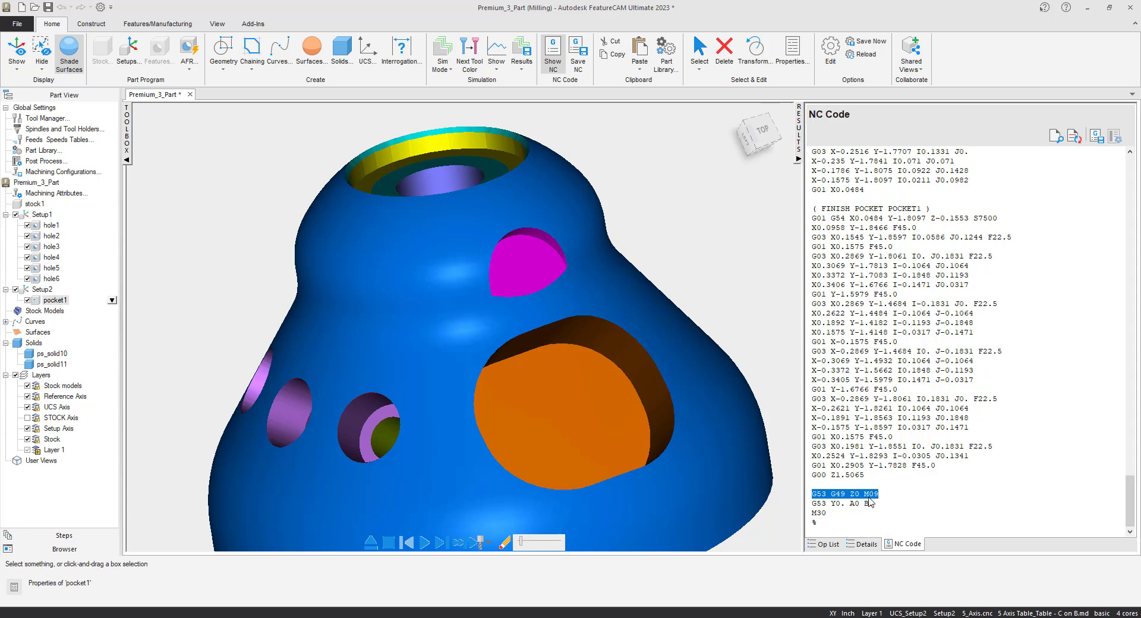
pyautogui.moveTo(880, 493)
pyautogui.mouseDown()
pyautogui.moveTo(813, 494)
pyautogui.moveTo(878, 503)
pyautogui.mouseUp()
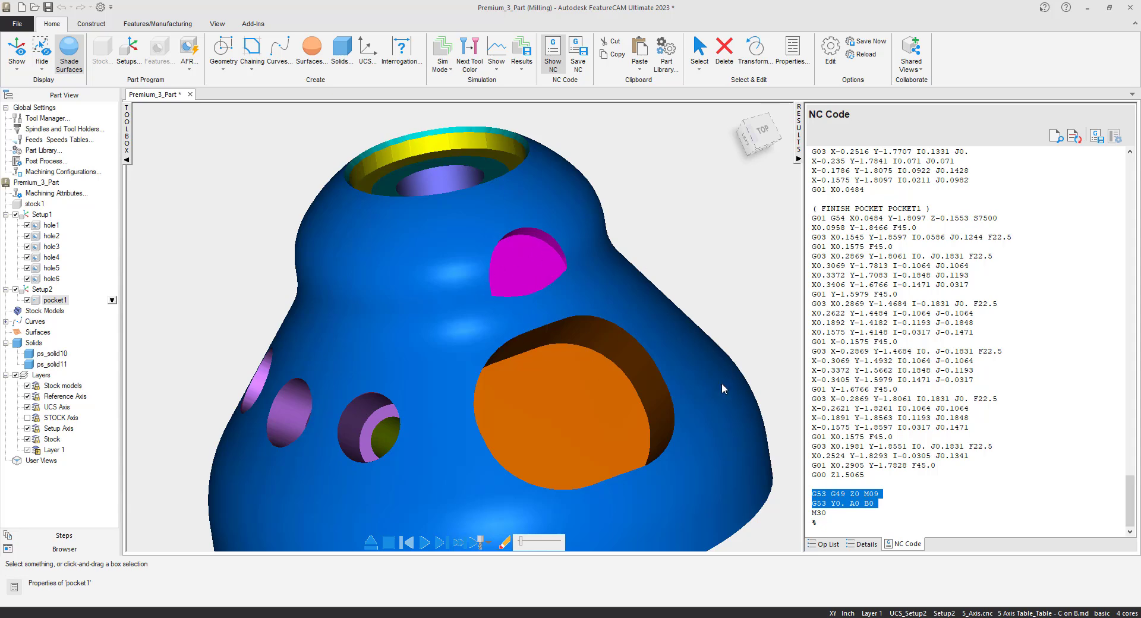
# - Exit the simulation, make Setup1 the current setup, bring the large flat side cut into view, and select pocket1
pyautogui.scroll(-4, 732, 405)
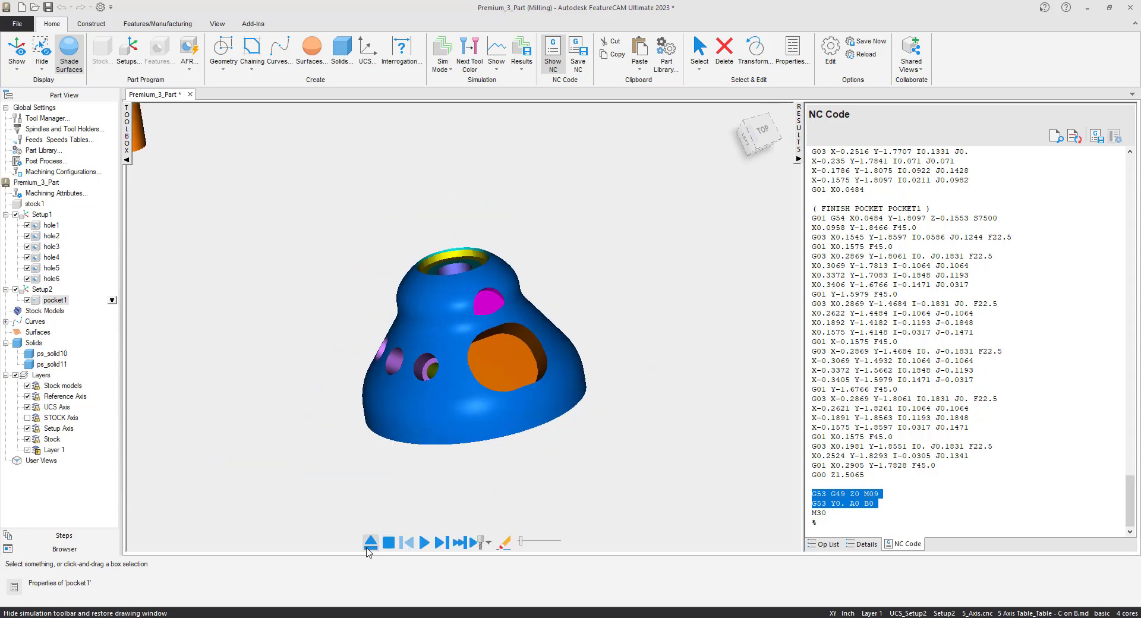
pyautogui.click(371, 542)
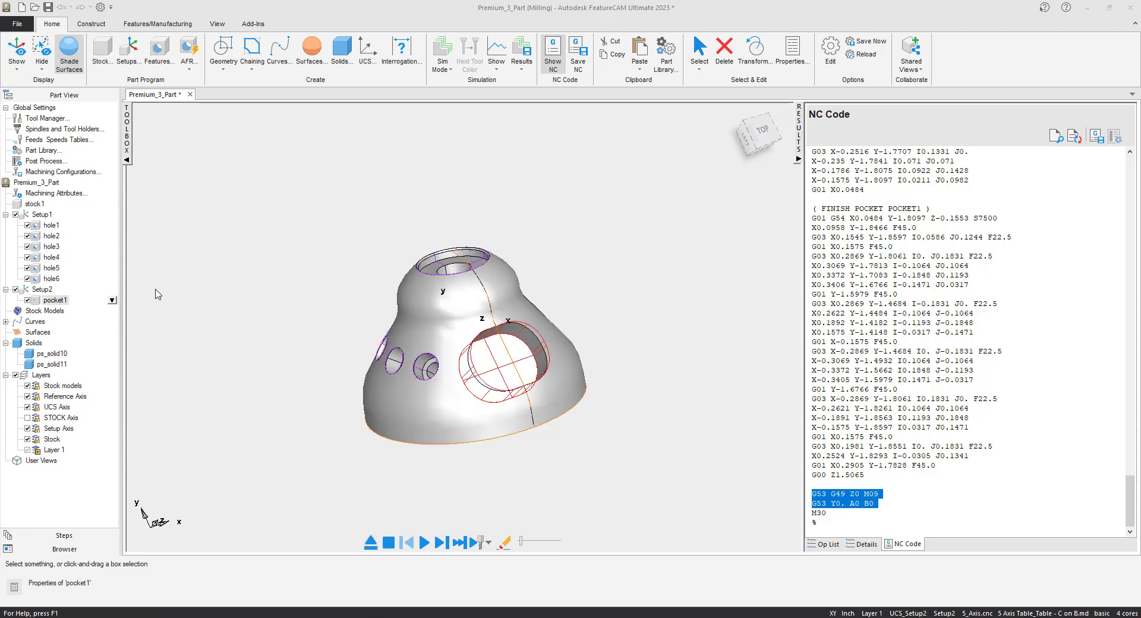
pyautogui.click(42, 213)
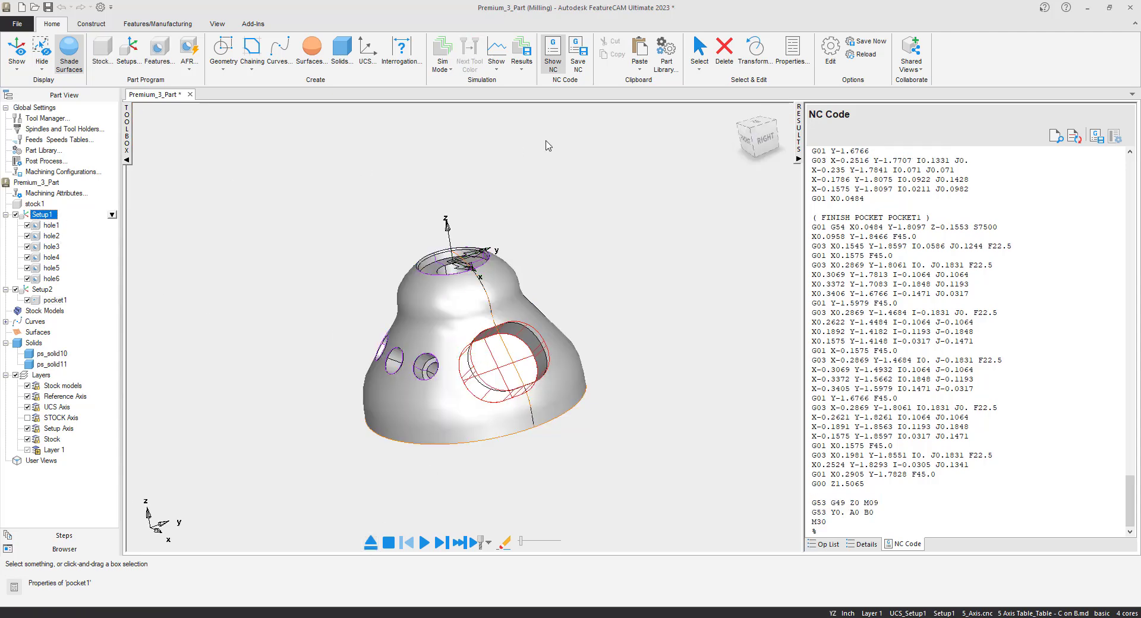
pyautogui.click(737, 125)
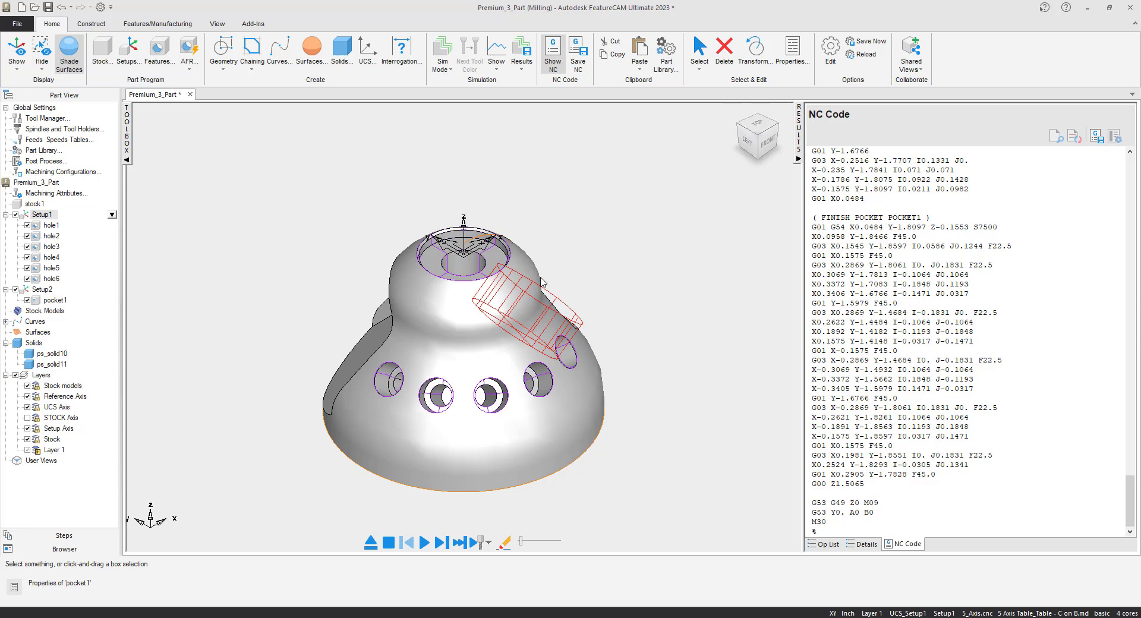
pyautogui.click(739, 126)
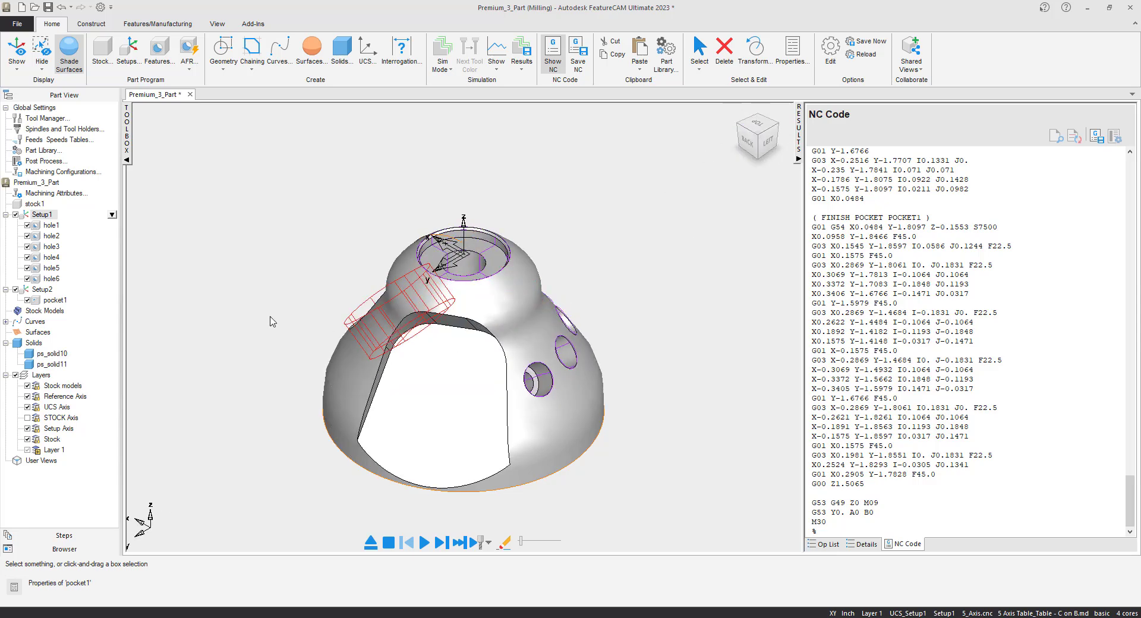
pyautogui.click(56, 301)
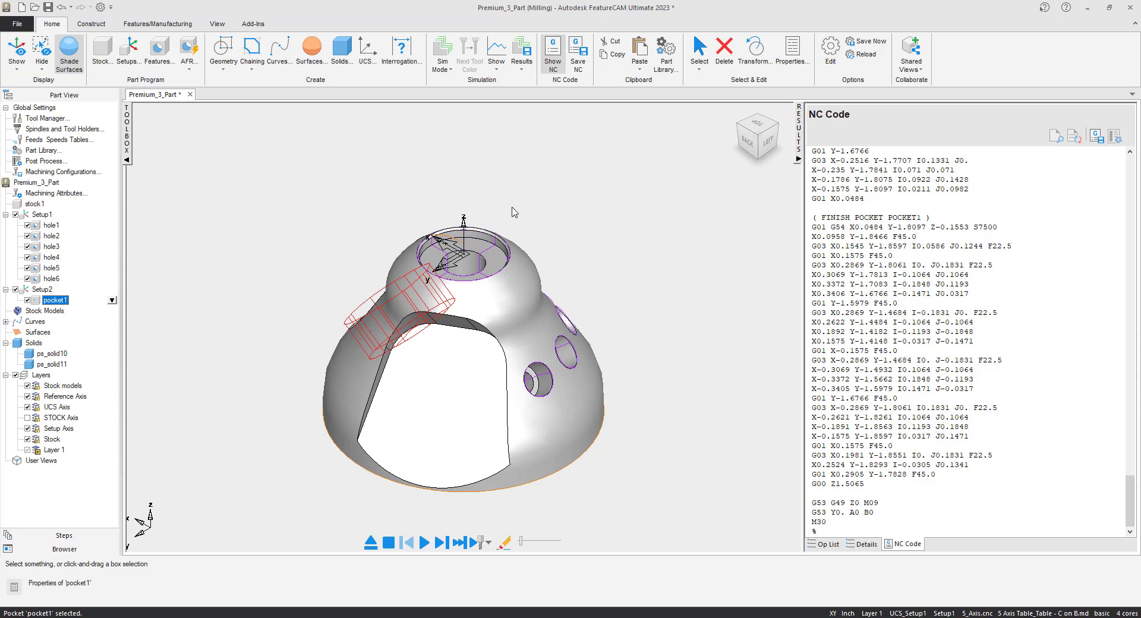
# - Create a new milling setup, Setup3, while starting a new feature, and set its zero to align to part geometry
pyautogui.click(166, 54)
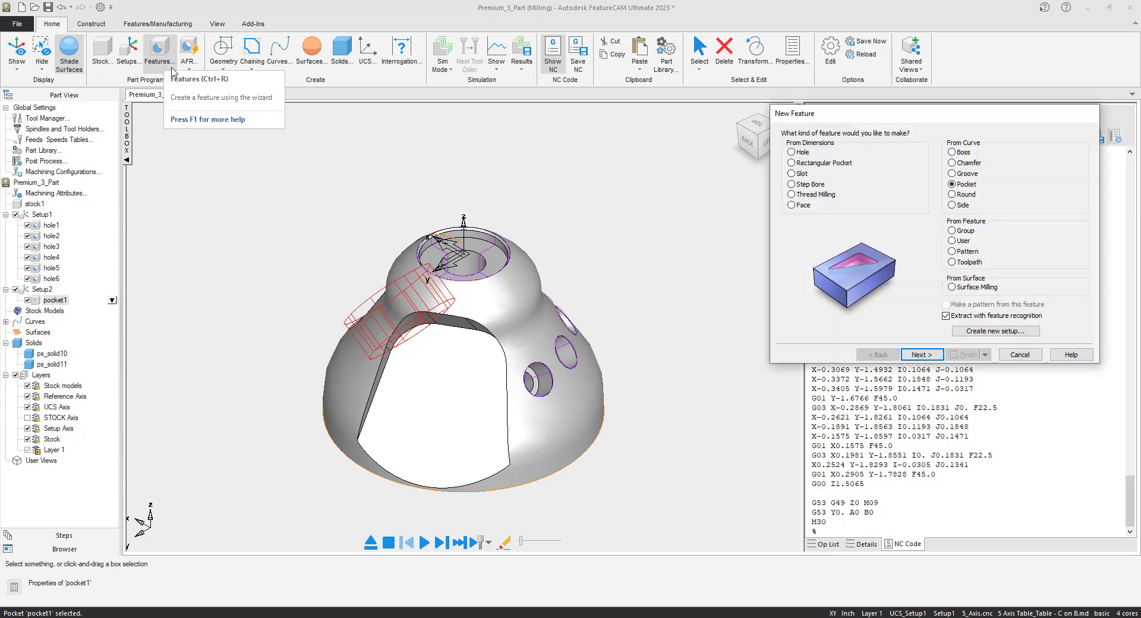
pyautogui.click(991, 331)
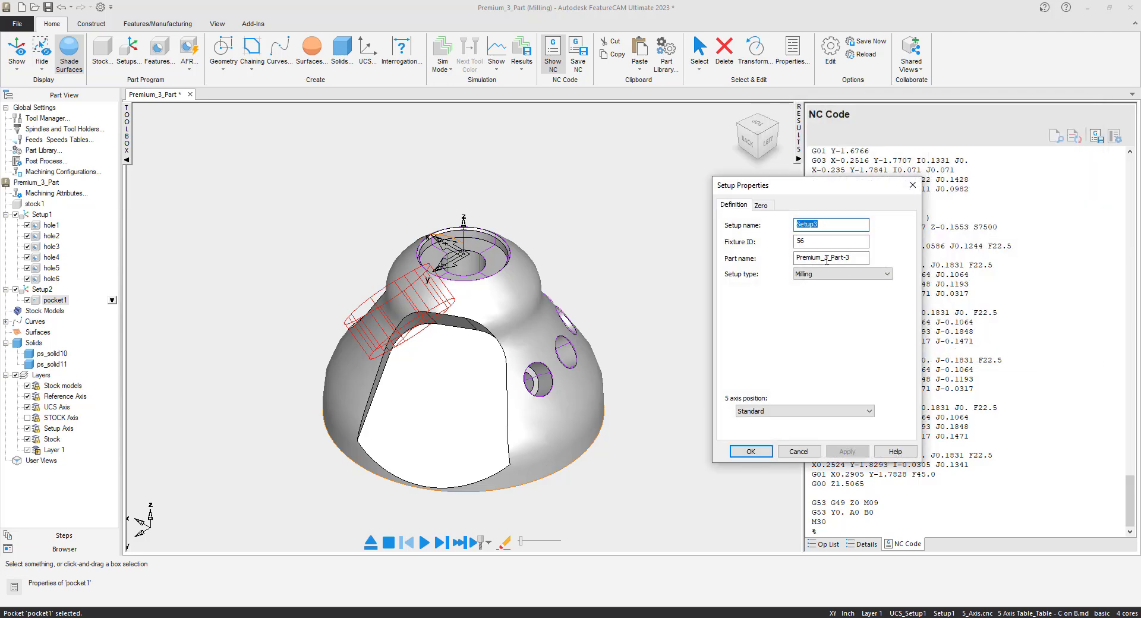
pyautogui.click(769, 205)
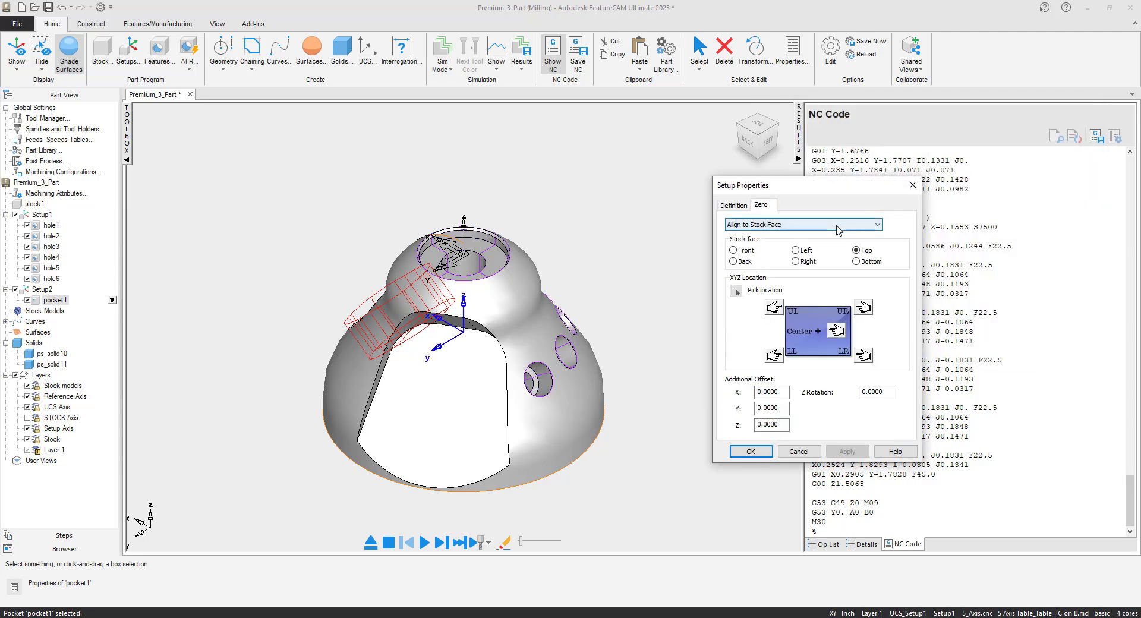
pyautogui.click(796, 225)
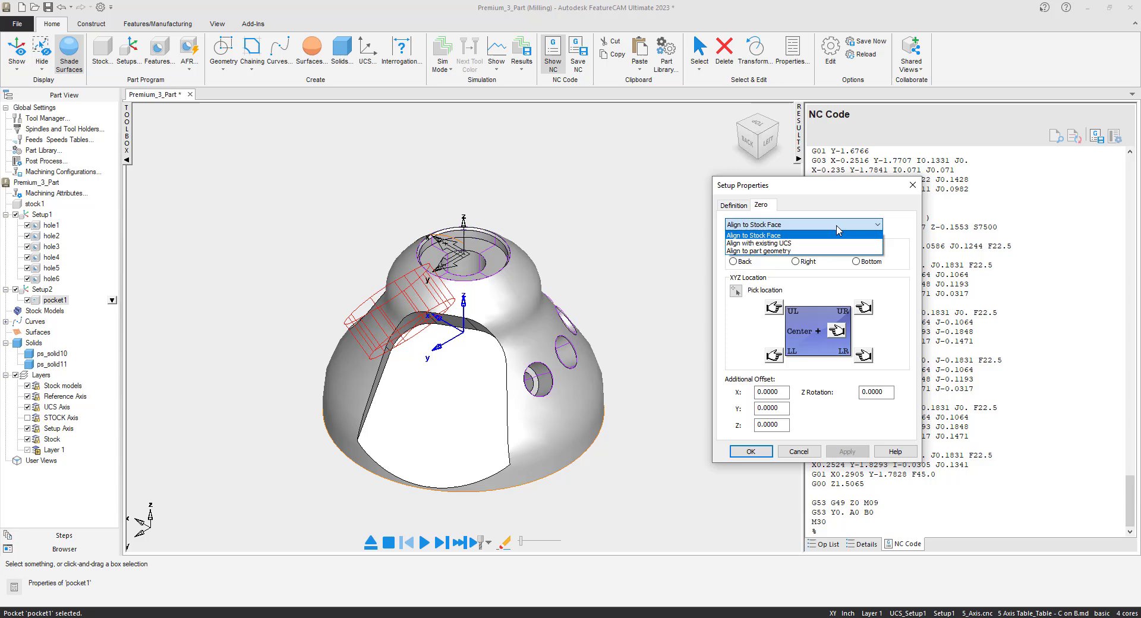
pyautogui.click(796, 251)
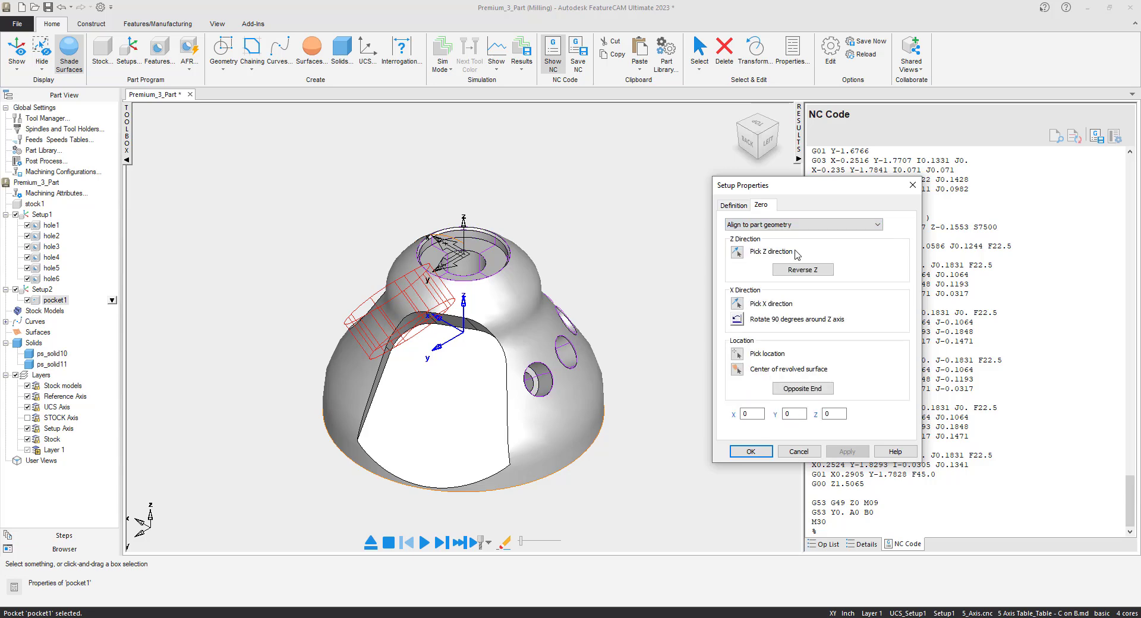
# - Set the setup's Z direction from the large flat side face, orient its X axis horizontally across that face, and accept the setup
pyautogui.click(739, 252)
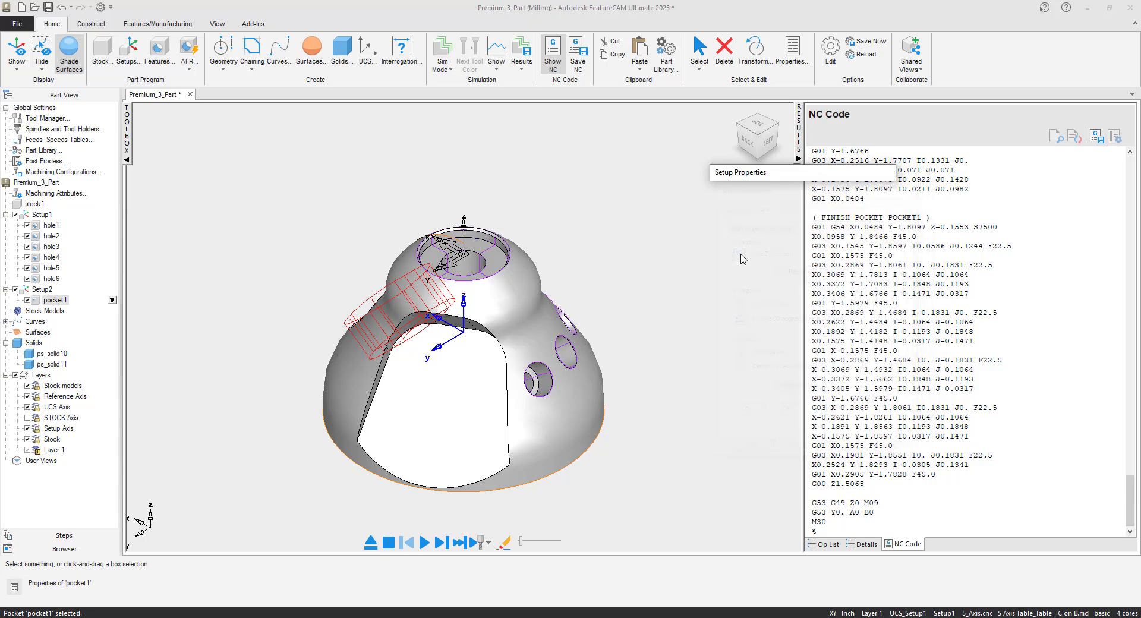
pyautogui.click(440, 400)
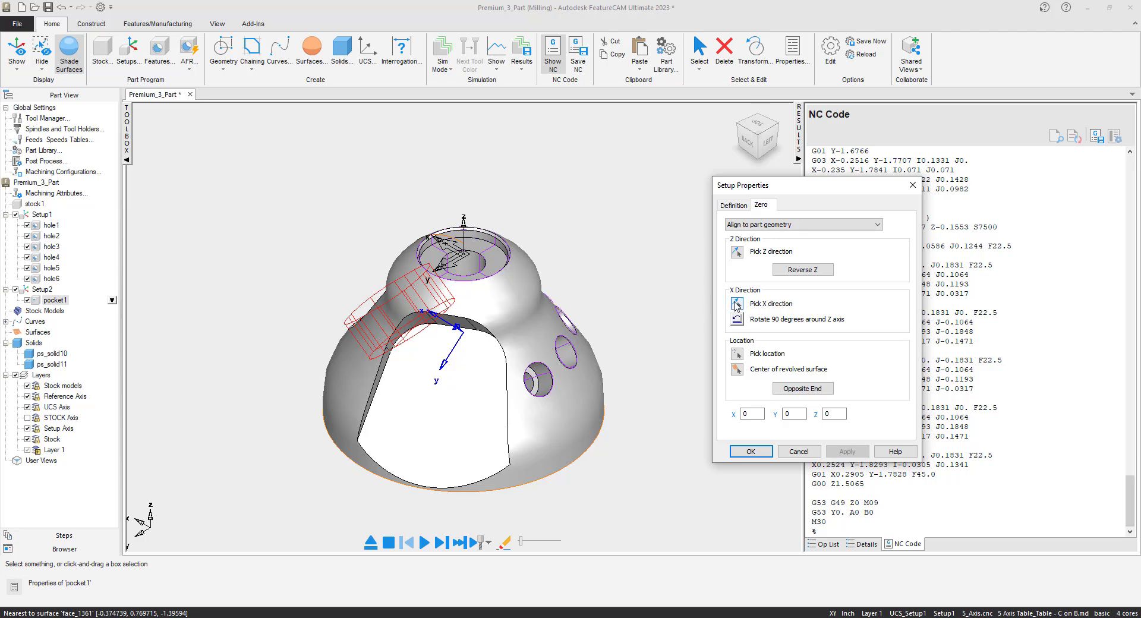
pyautogui.click(736, 305)
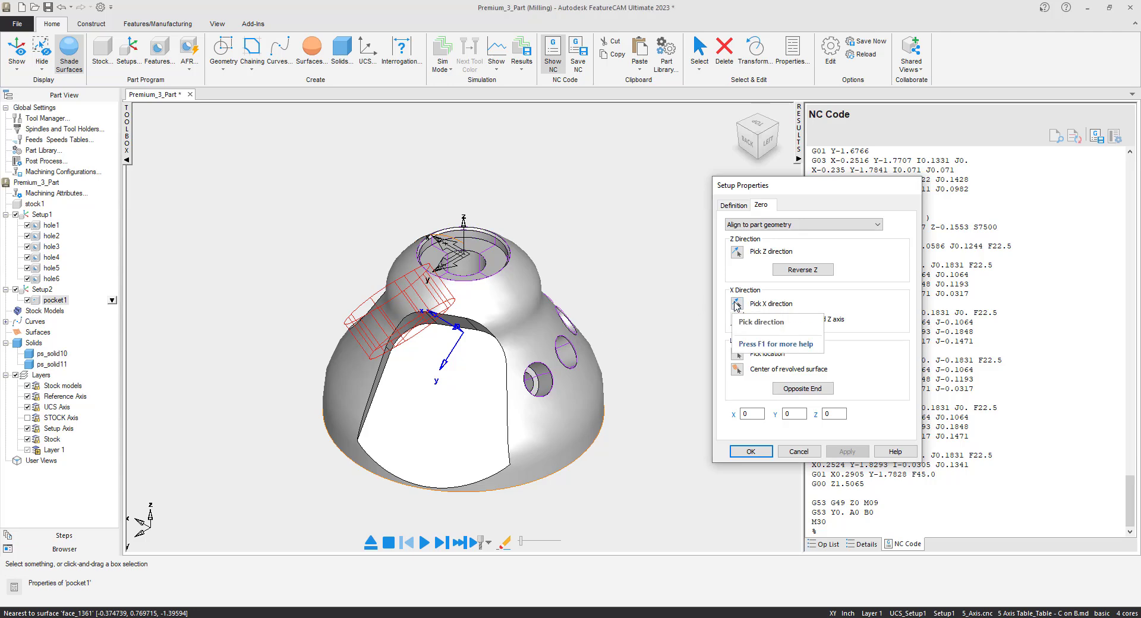
pyautogui.click(469, 337)
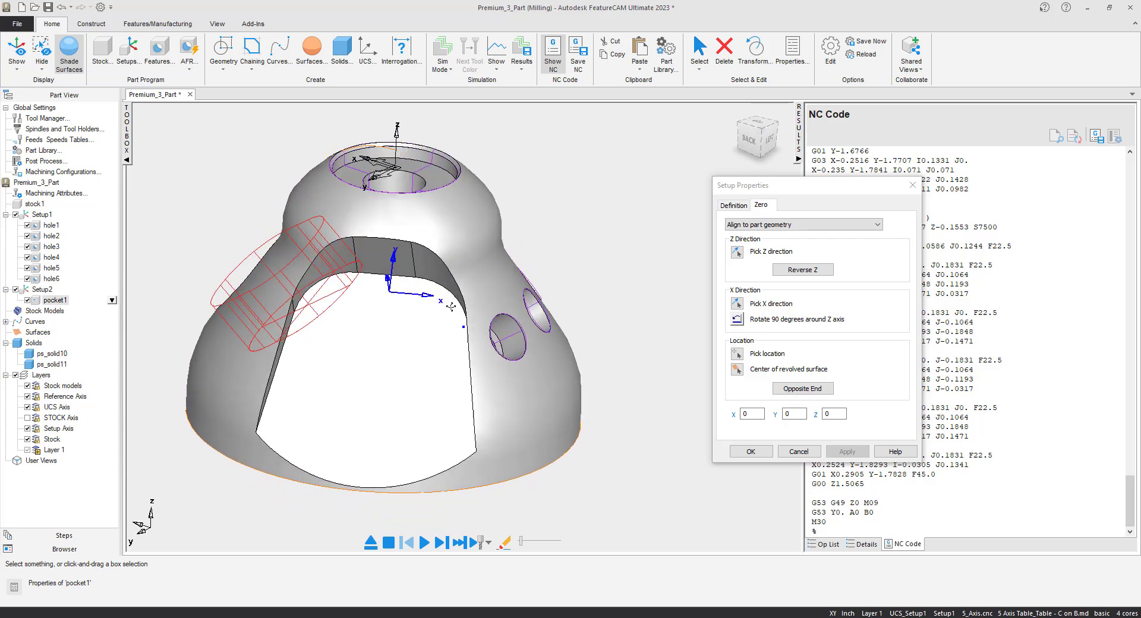
pyautogui.click(751, 451)
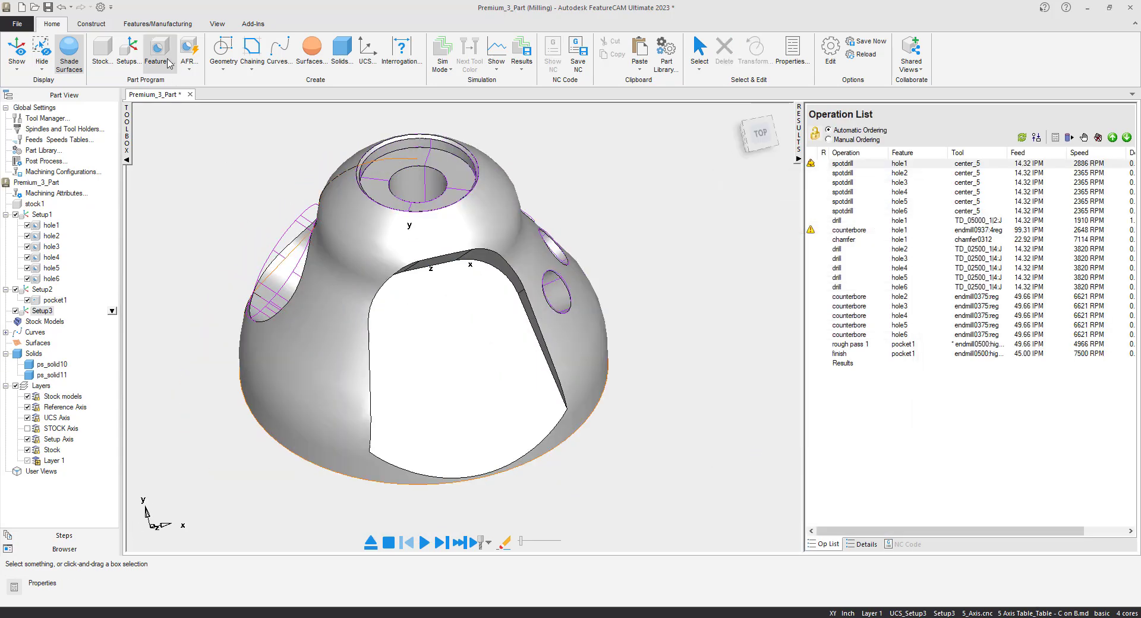
# - Start a new Side feature extracted with feature recognition, using the select side surfaces method
pyautogui.click(158, 49)
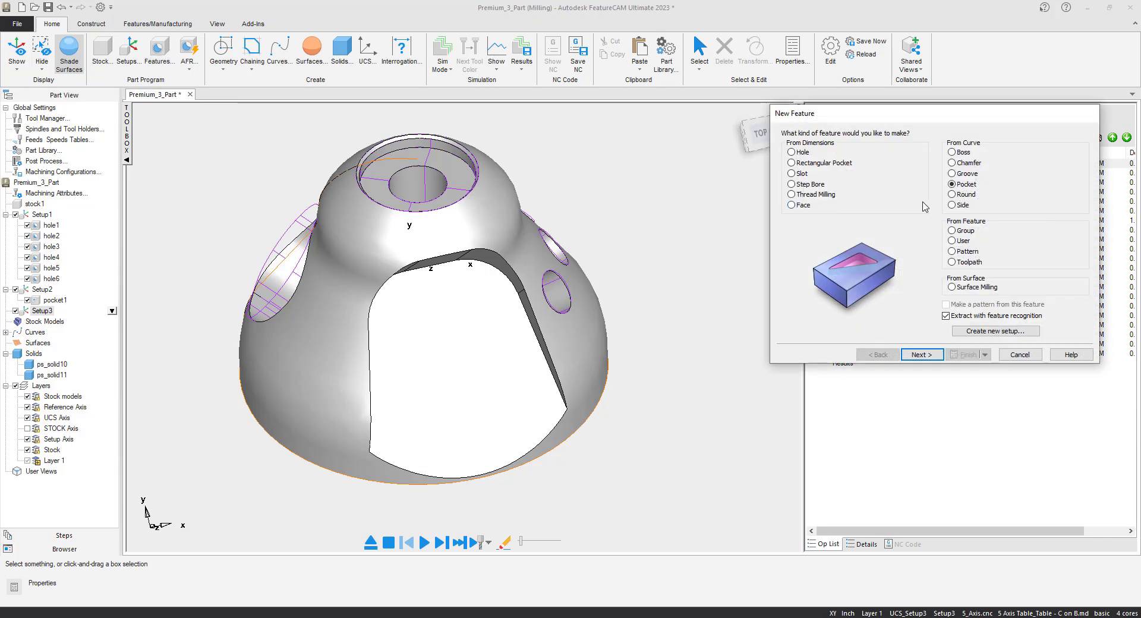
pyautogui.click(951, 205)
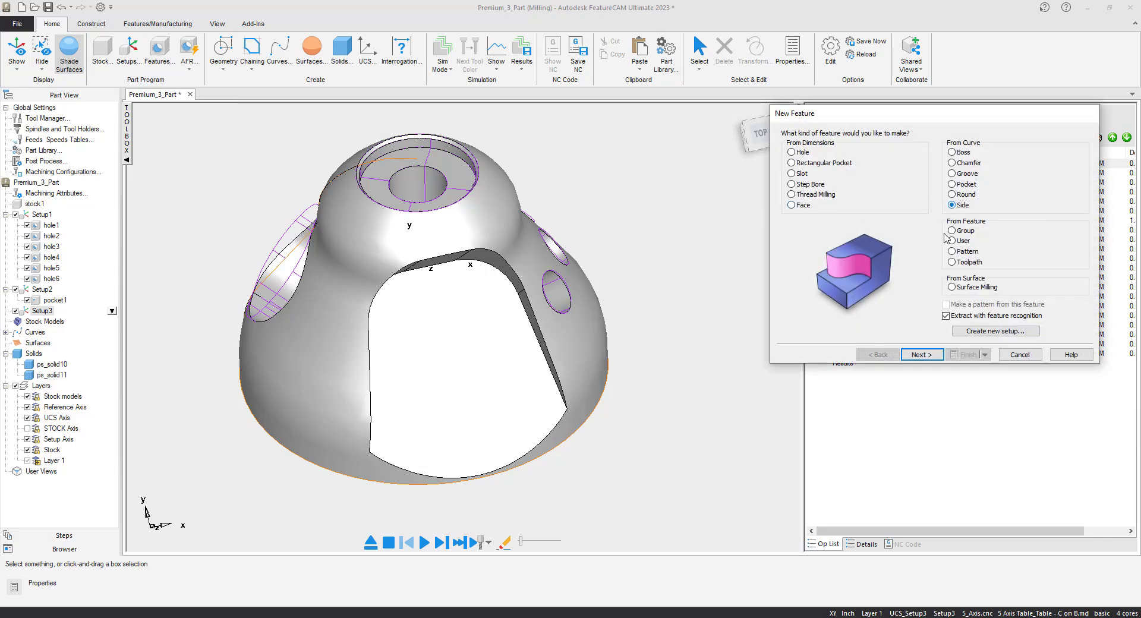
pyautogui.click(922, 355)
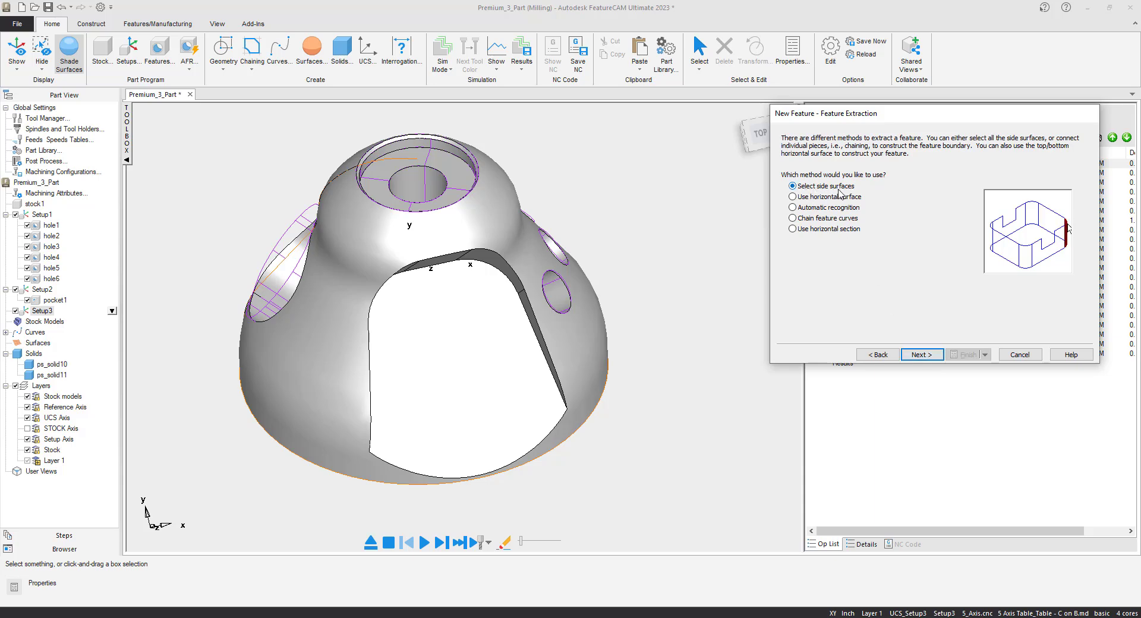
pyautogui.click(922, 355)
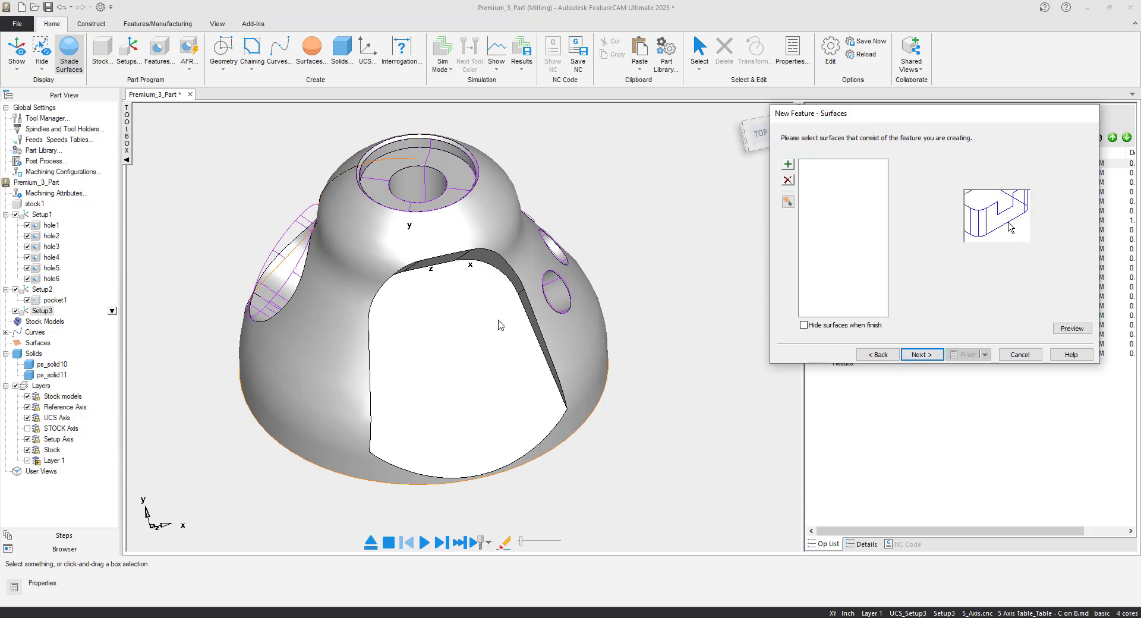
# - Select the five wall faces bordering the large flat side cut and add them to the feature's surface list
pyautogui.moveTo(496, 345); pyautogui.dragTo(526, 284, button='middle')
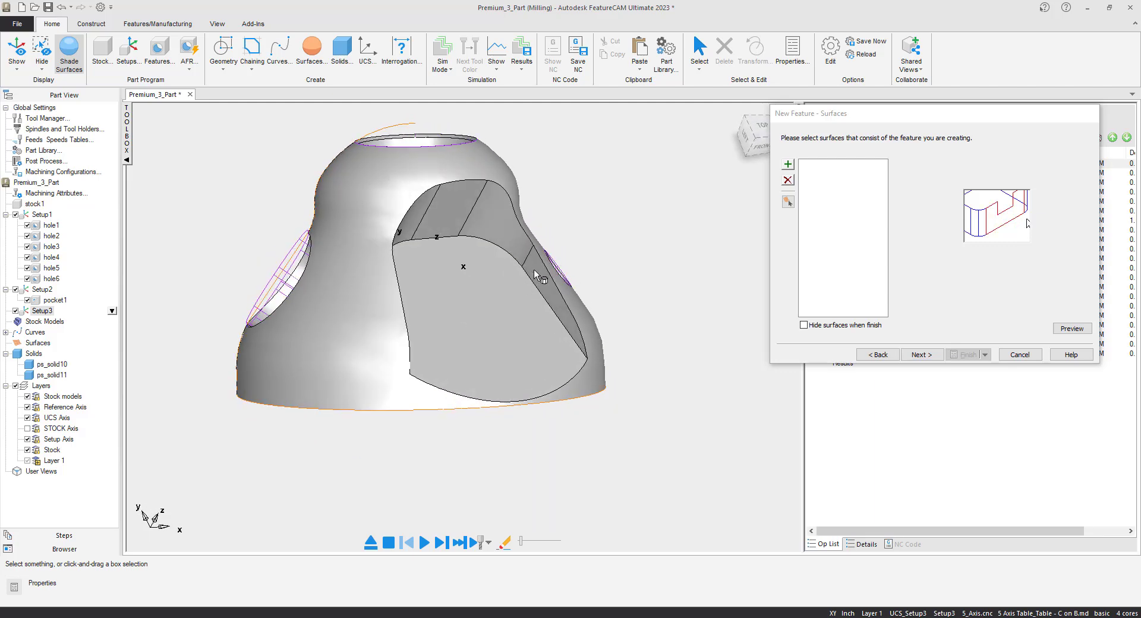
pyautogui.click(529, 263)
pyautogui.keyDown('shift'); pyautogui.click(498, 227); pyautogui.keyUp('shift')
pyautogui.keyDown('shift'); pyautogui.click(460, 204); pyautogui.keyUp('shift')
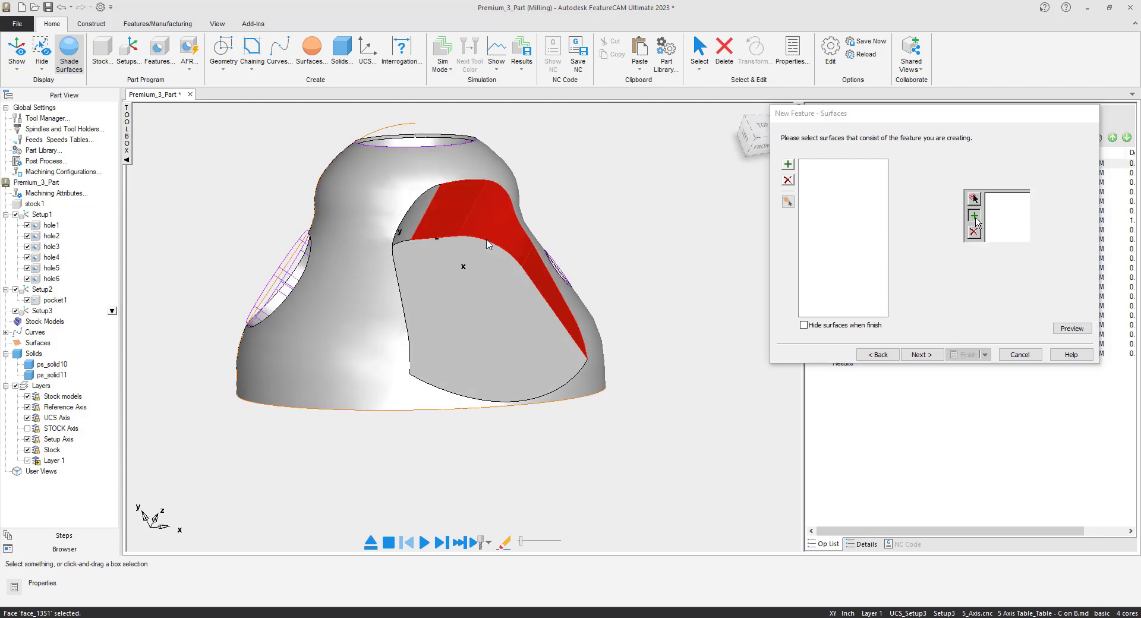
pyautogui.moveTo(496, 252); pyautogui.dragTo(365, 242, button='middle')
pyautogui.keyDown('shift'); pyautogui.click(348, 240); pyautogui.keyUp('shift')
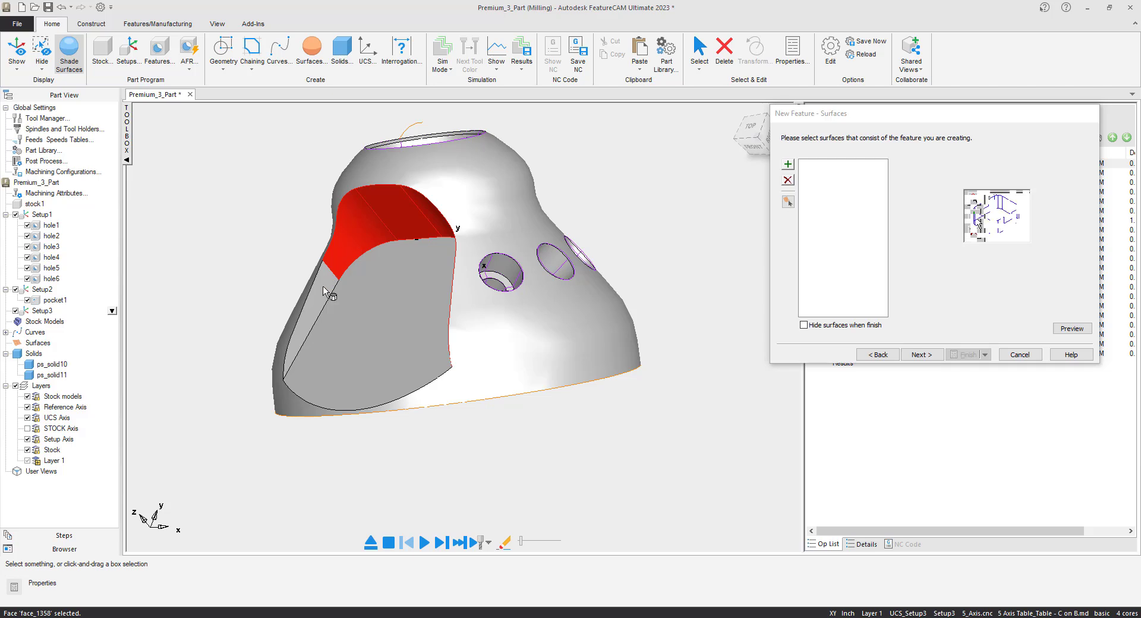
pyautogui.moveTo(322, 286); pyautogui.dragTo(458, 339, button='middle')
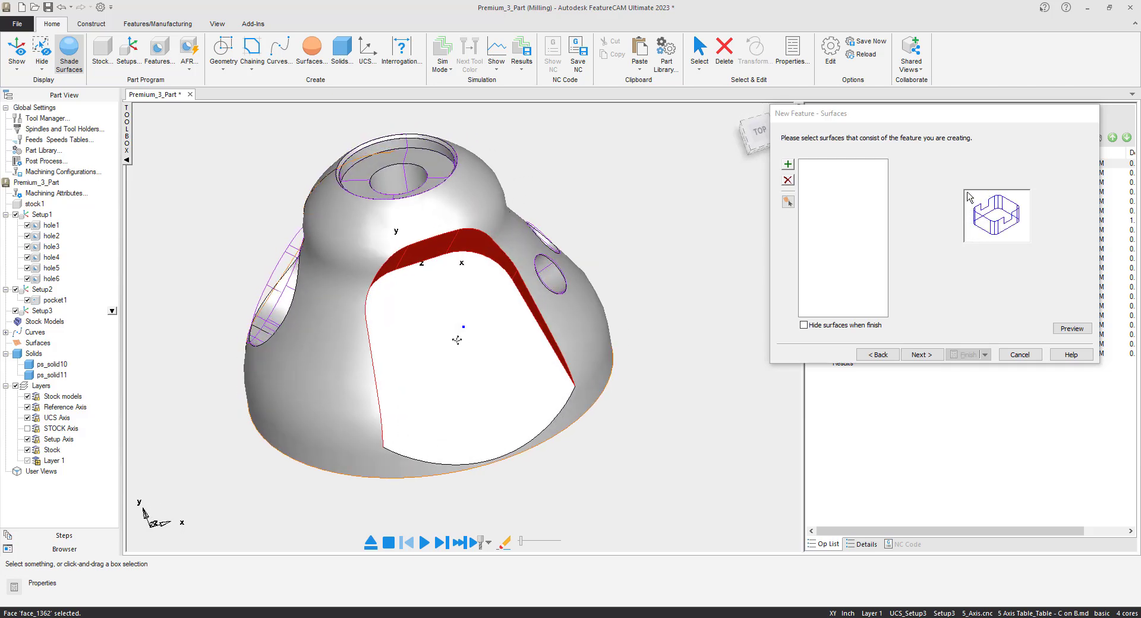
pyautogui.click(788, 167)
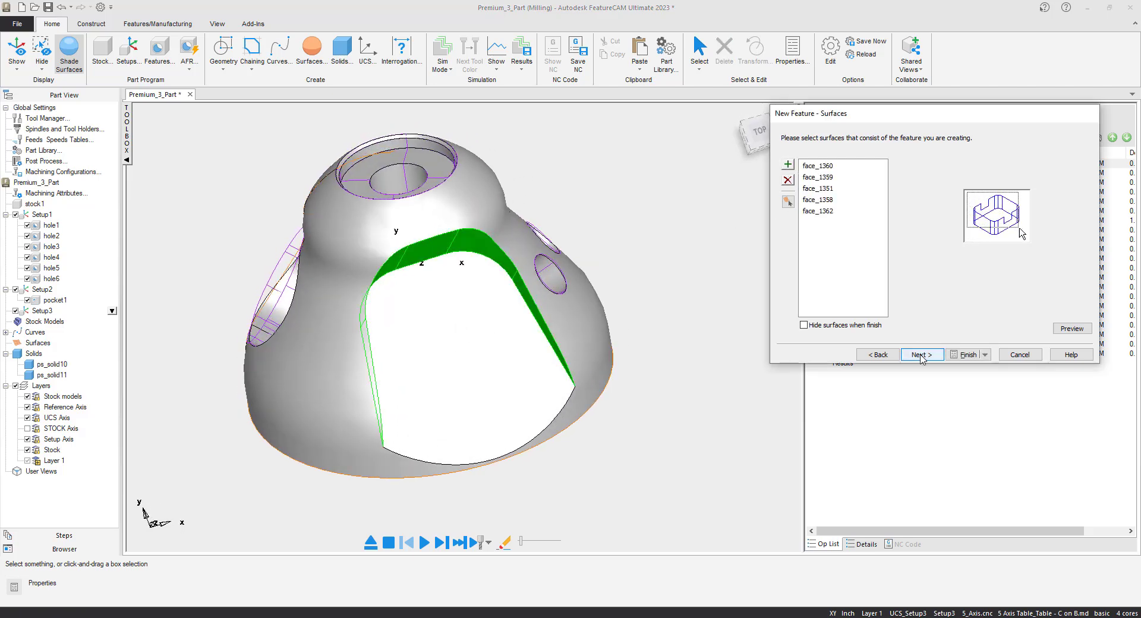
# - Keep the Normal machining side and extracted location and dimensions, and accept the default strategies with a bi-directional spiral rough pass and a finish pass
pyautogui.click(924, 355)
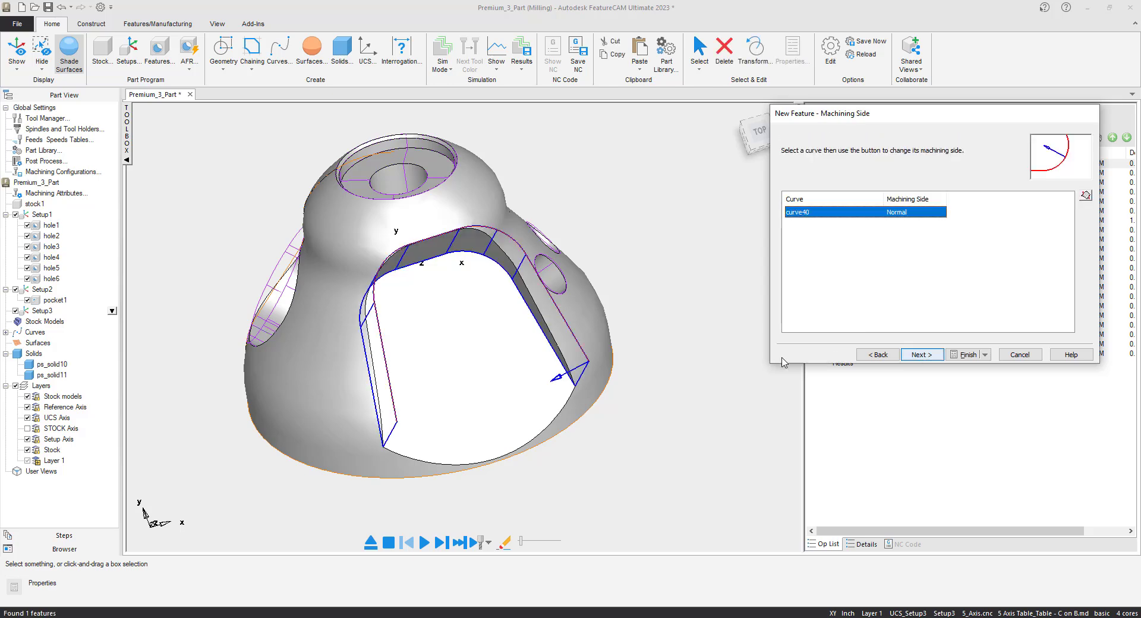
pyautogui.moveTo(545, 397); pyautogui.dragTo(538, 385, button='middle')
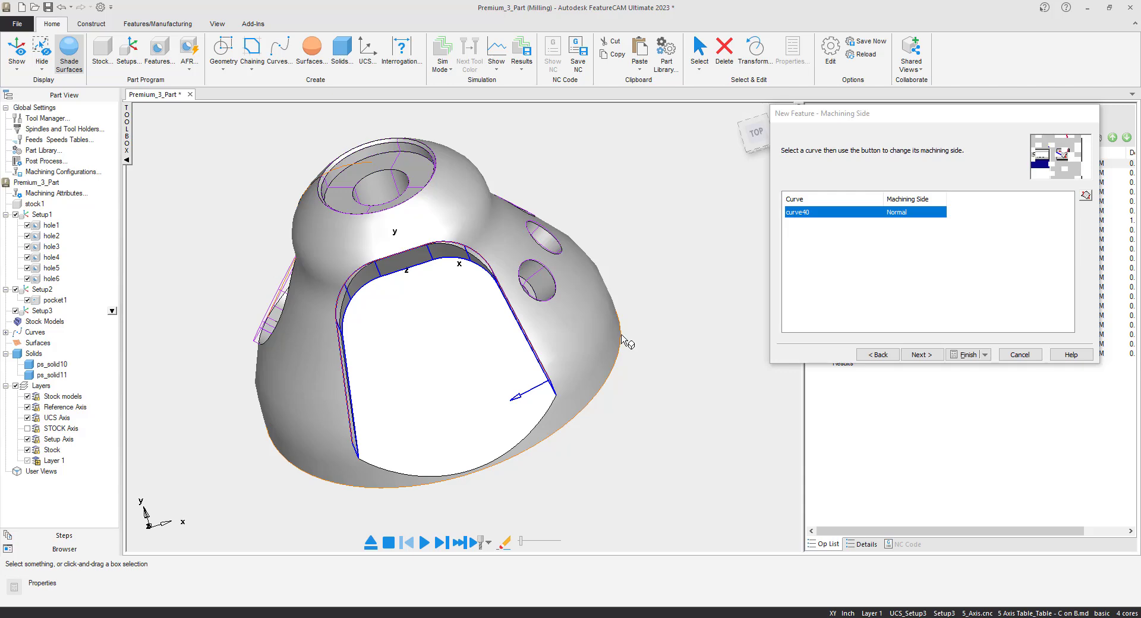
pyautogui.click(931, 356)
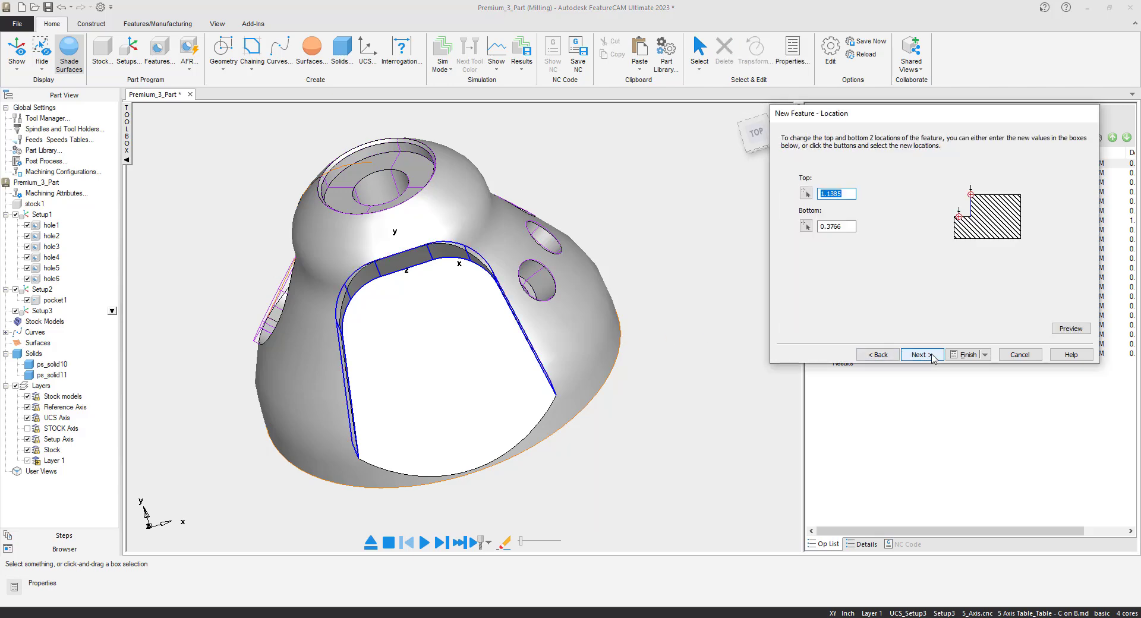
pyautogui.click(920, 355)
pyautogui.click(920, 354)
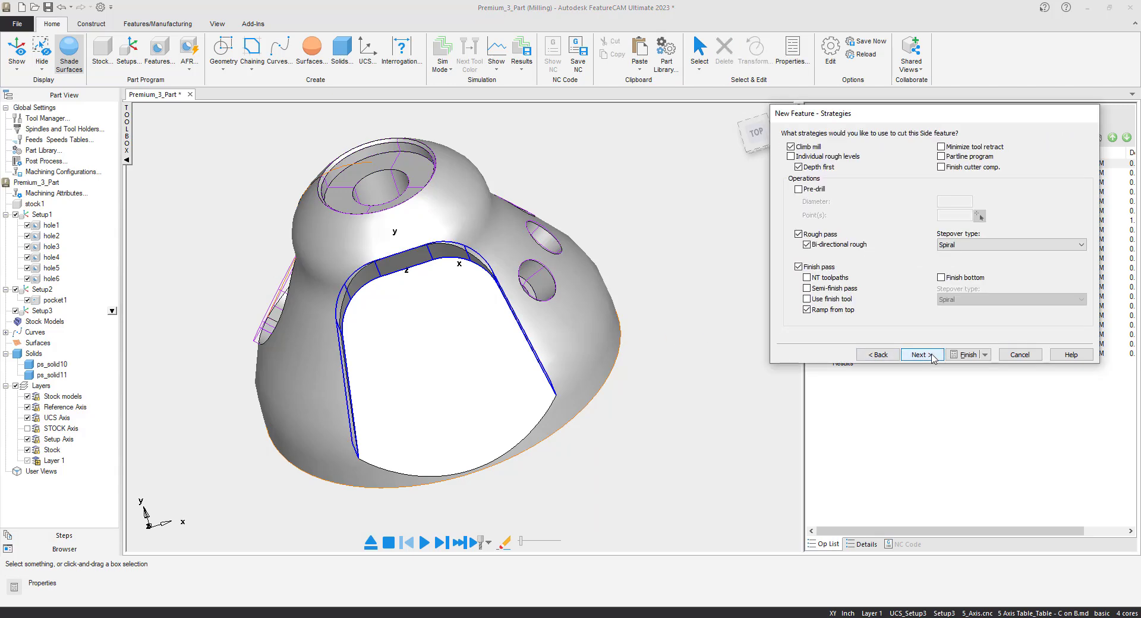
pyautogui.click(932, 357)
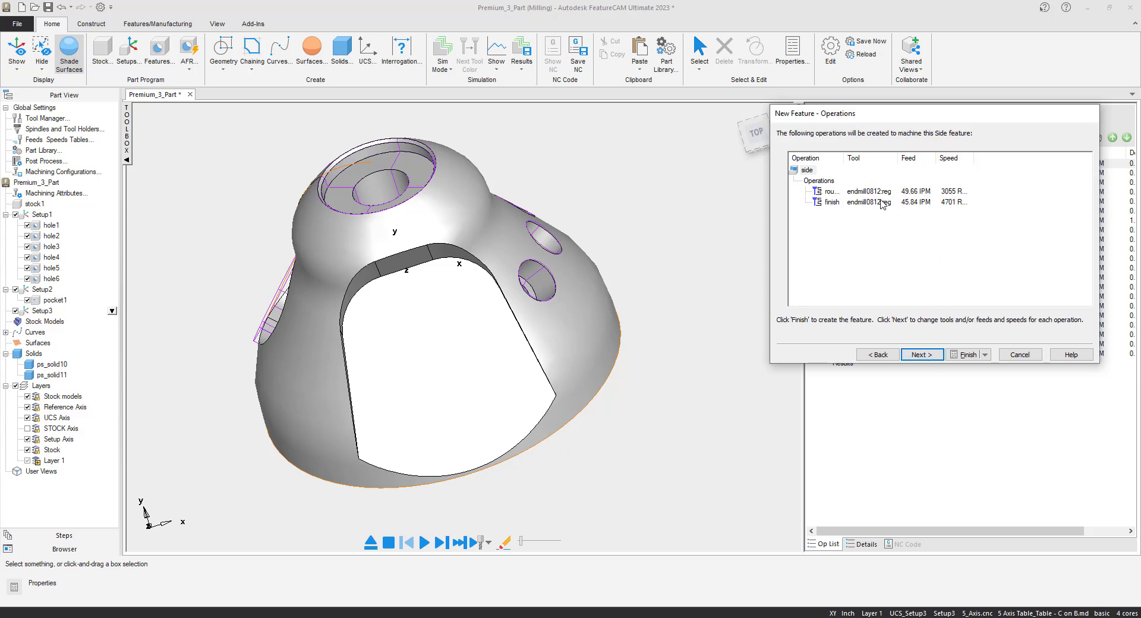
# - Replace the side feature's default roughing tool with the flat end mill endmill0500:high+
pyautogui.click(921, 354)
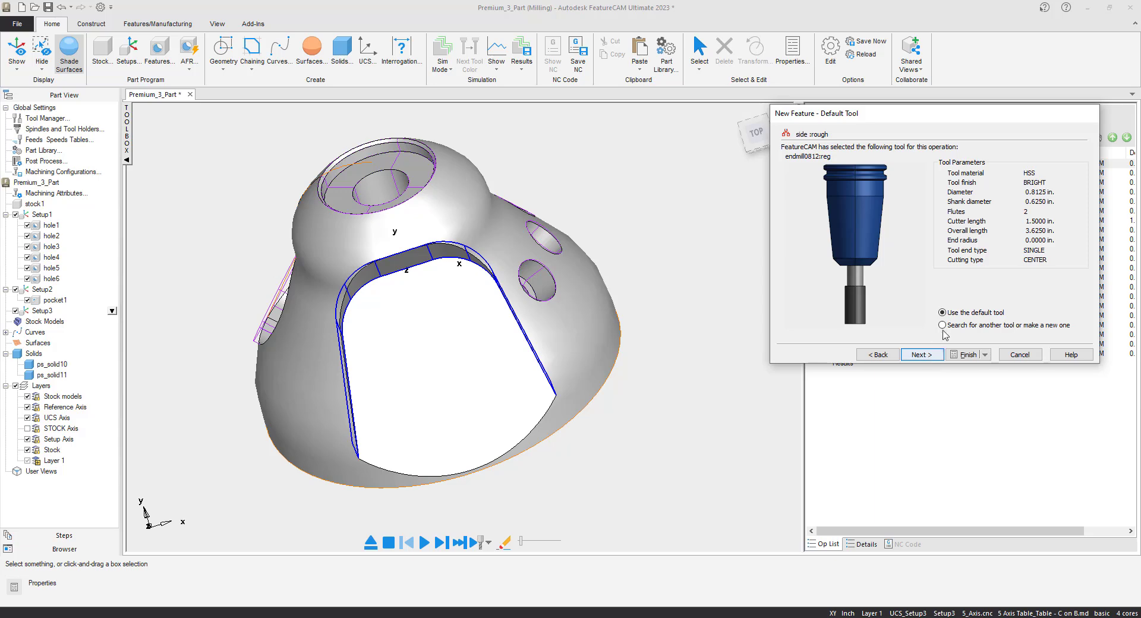
pyautogui.click(941, 325)
pyautogui.click(921, 355)
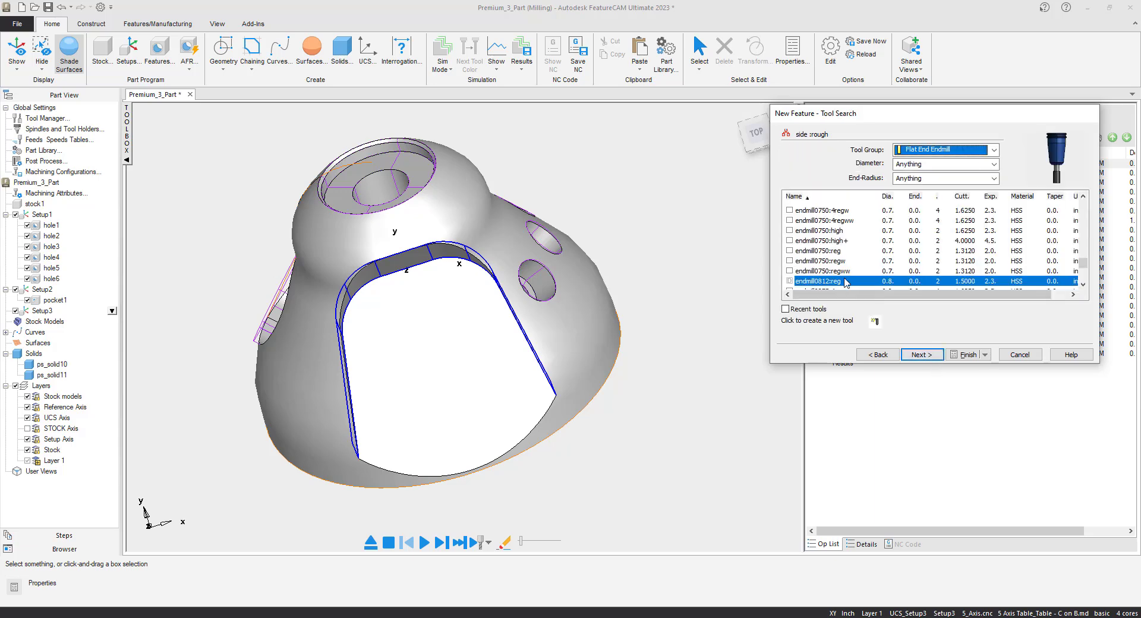
pyautogui.scroll(5, 837, 273)
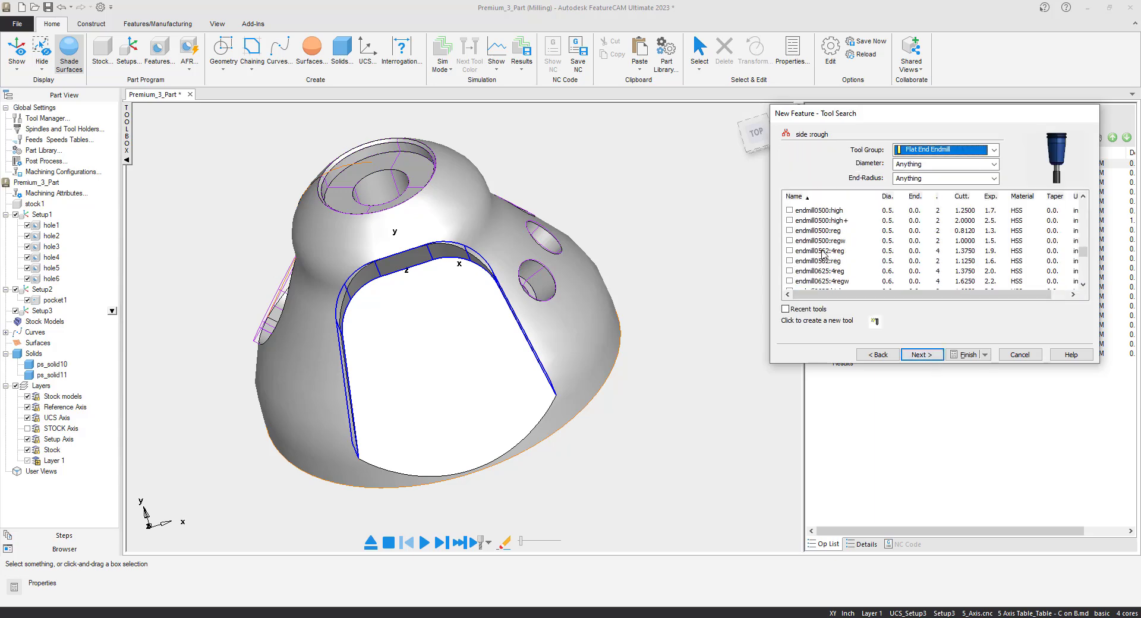
pyautogui.click(795, 220)
pyautogui.click(921, 355)
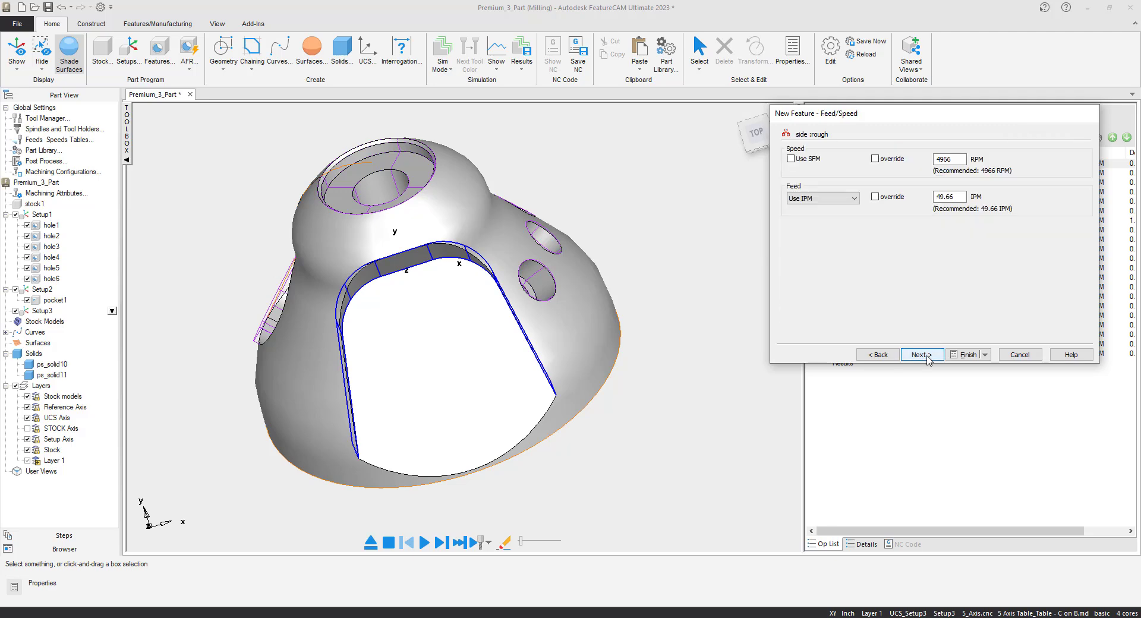
# - Accept the recommended roughing feed and speed, keep the default finishing tool, and create the side feature with its current properties
pyautogui.click(927, 356)
pyautogui.click(926, 357)
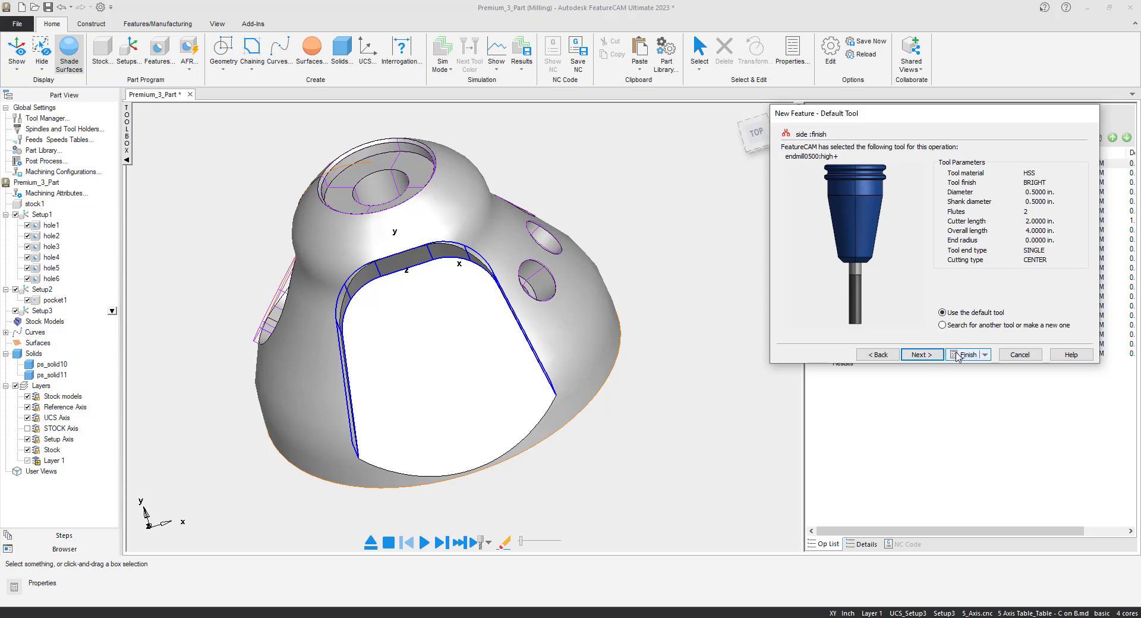
pyautogui.click(958, 355)
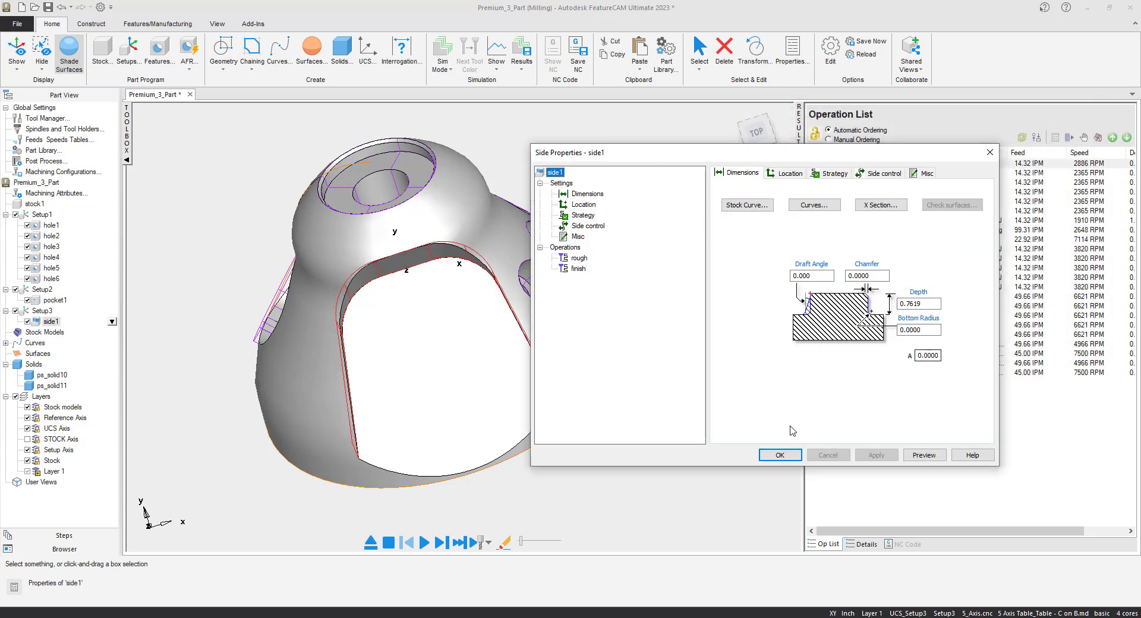
pyautogui.click(780, 455)
# - Run the 3D simulation of all operations through the side finish pass and inspect the machined side cut
pyautogui.moveTo(473, 325); pyautogui.dragTo(509, 328, button='middle')
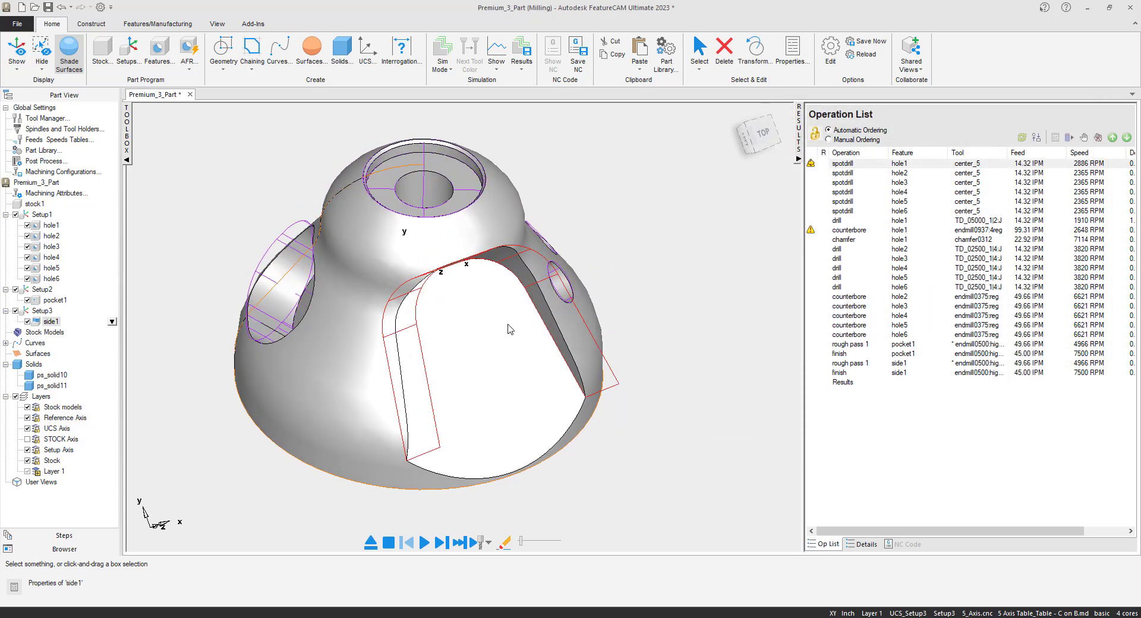
pyautogui.scroll(1, 511, 333)
pyautogui.scroll(-5, 514, 336)
pyautogui.scroll(-4, 441, 348)
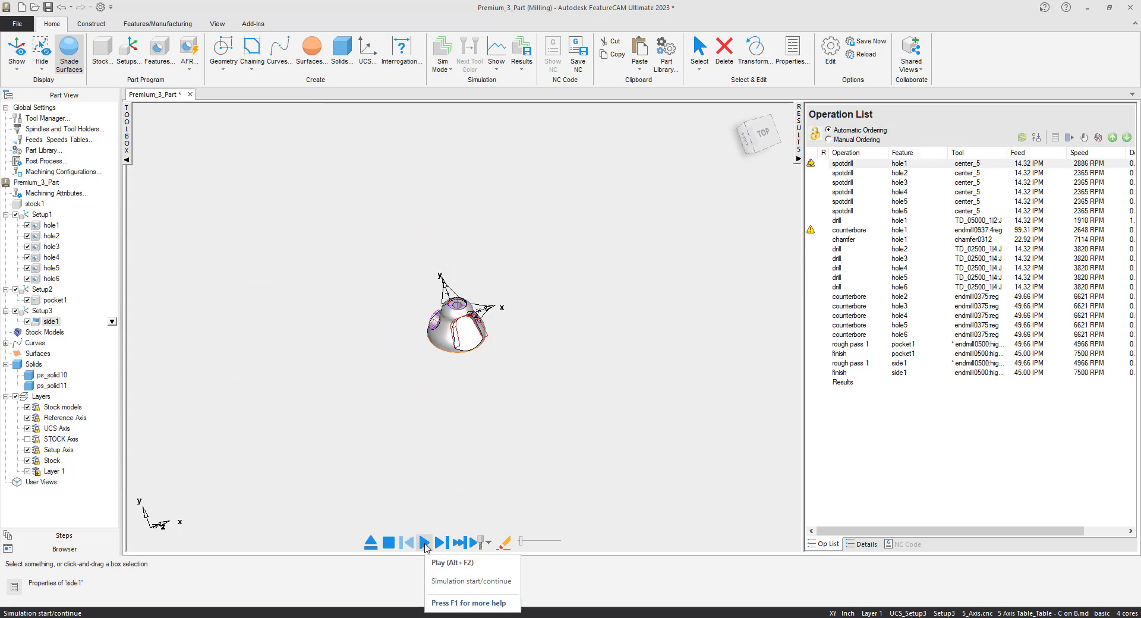
pyautogui.click(424, 542)
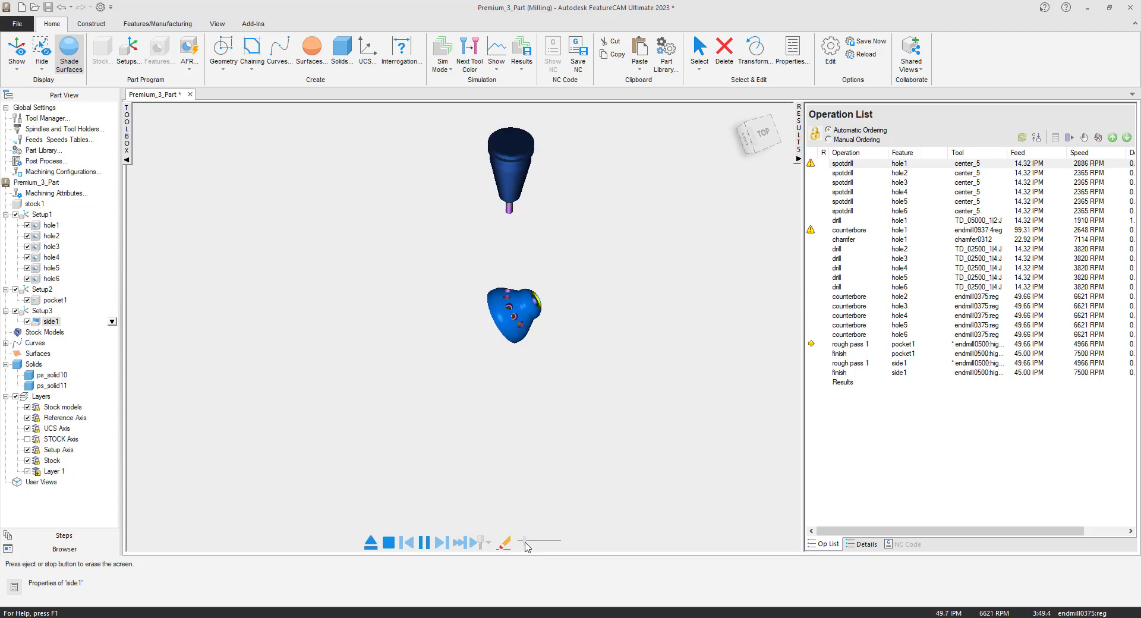
pyautogui.scroll(3, 491, 364)
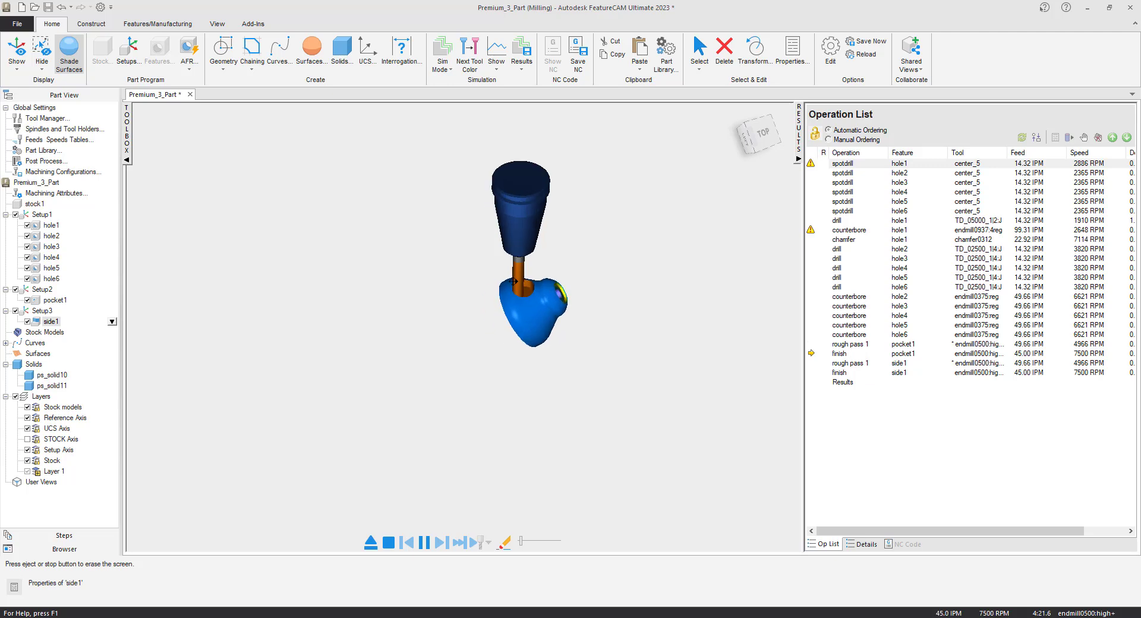
pyautogui.scroll(2, 540, 278)
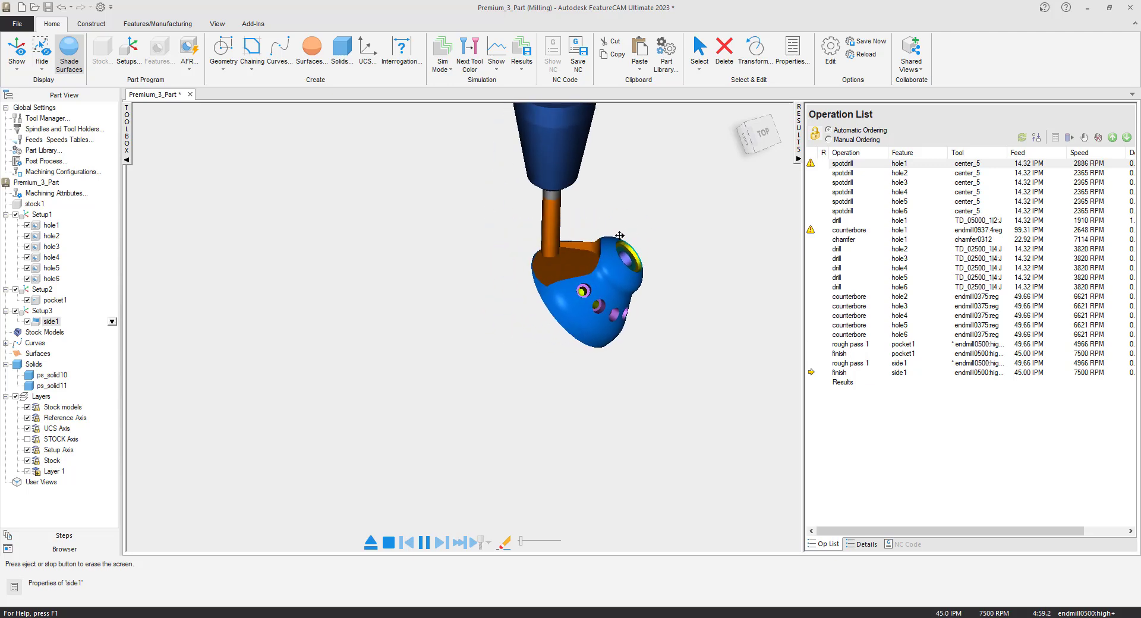
pyautogui.scroll(5, 457, 305)
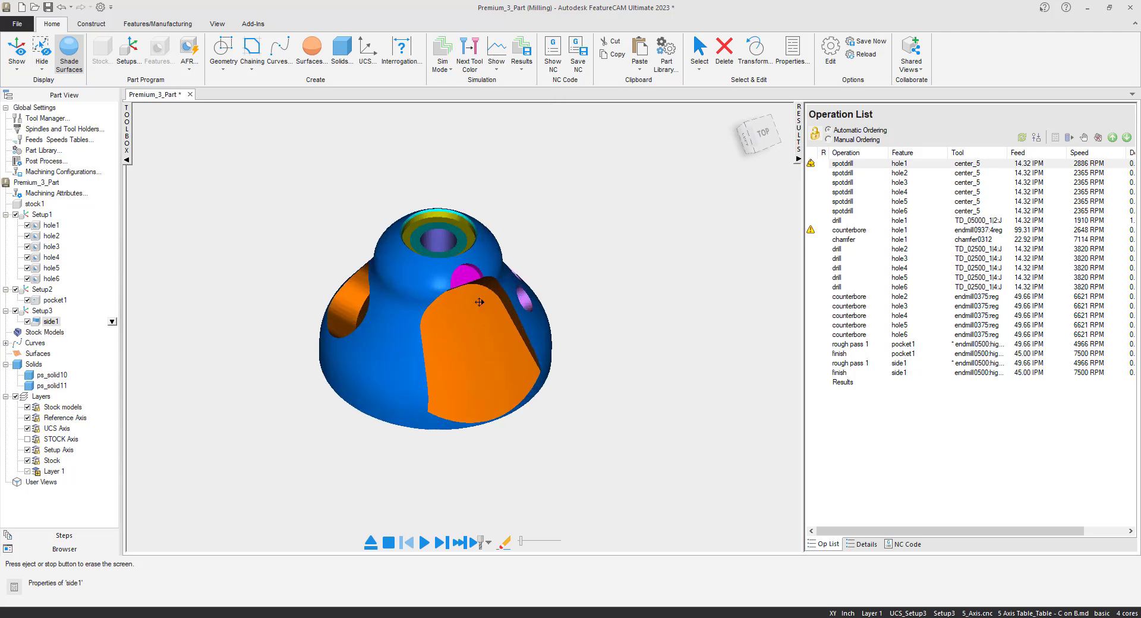
pyautogui.scroll(-3, 455, 280)
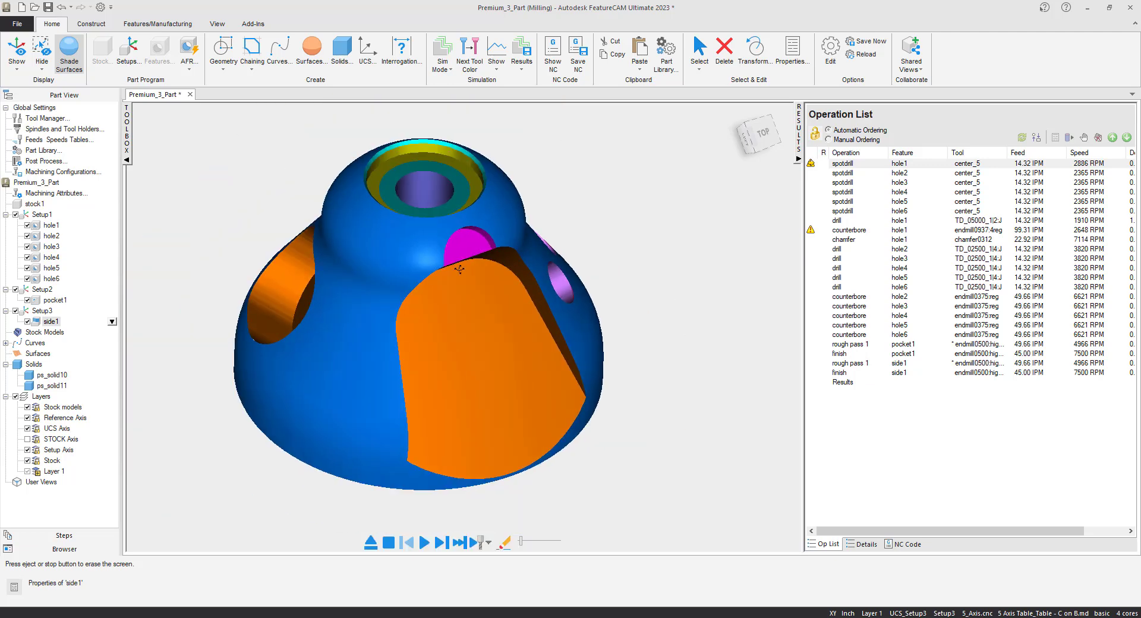
pyautogui.moveTo(455, 280); pyautogui.dragTo(439, 208, button='middle')
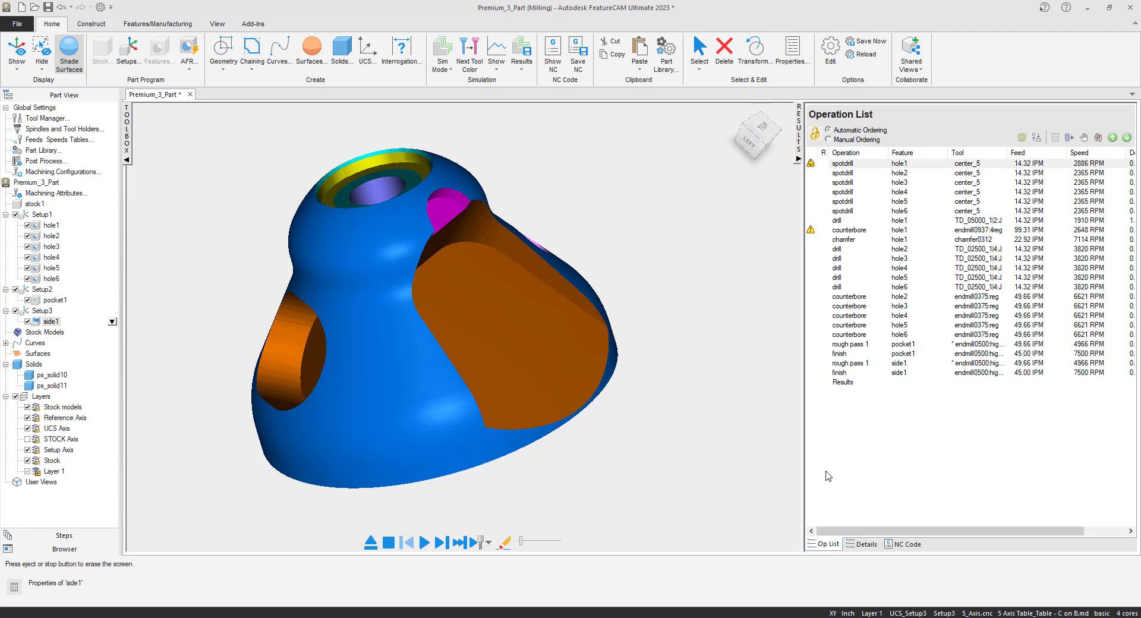
# - Review the generated NC code through to the end and highlight the two closing G53 return lines before M30
pyautogui.click(904, 544)
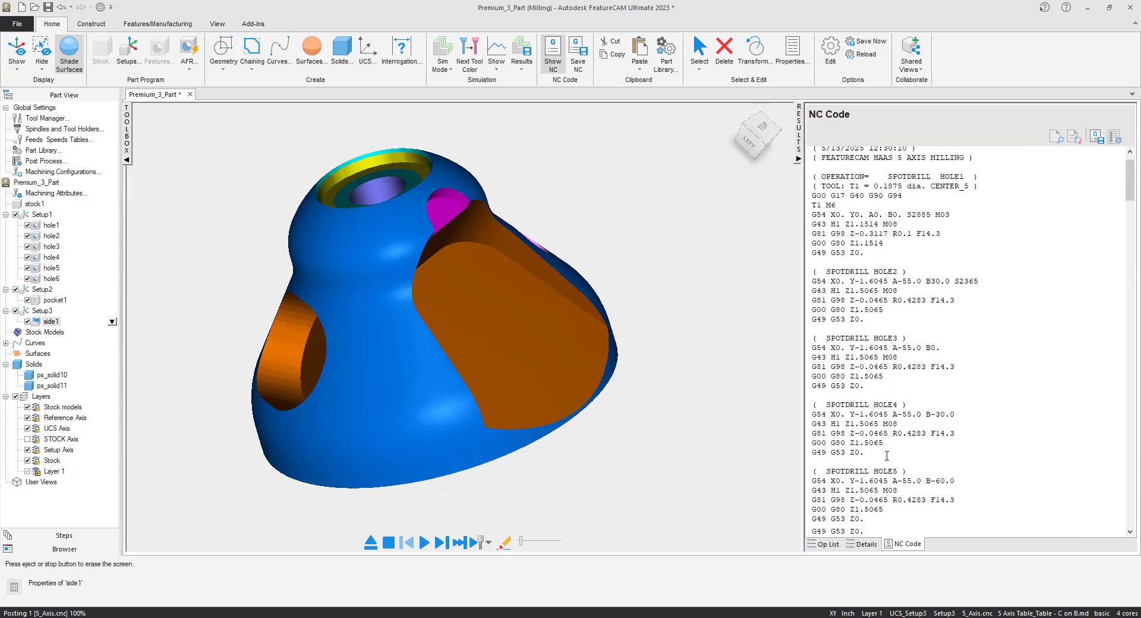
pyautogui.scroll(-10, 886, 455)
pyautogui.moveTo(1129, 243); pyautogui.dragTo(1132, 477)
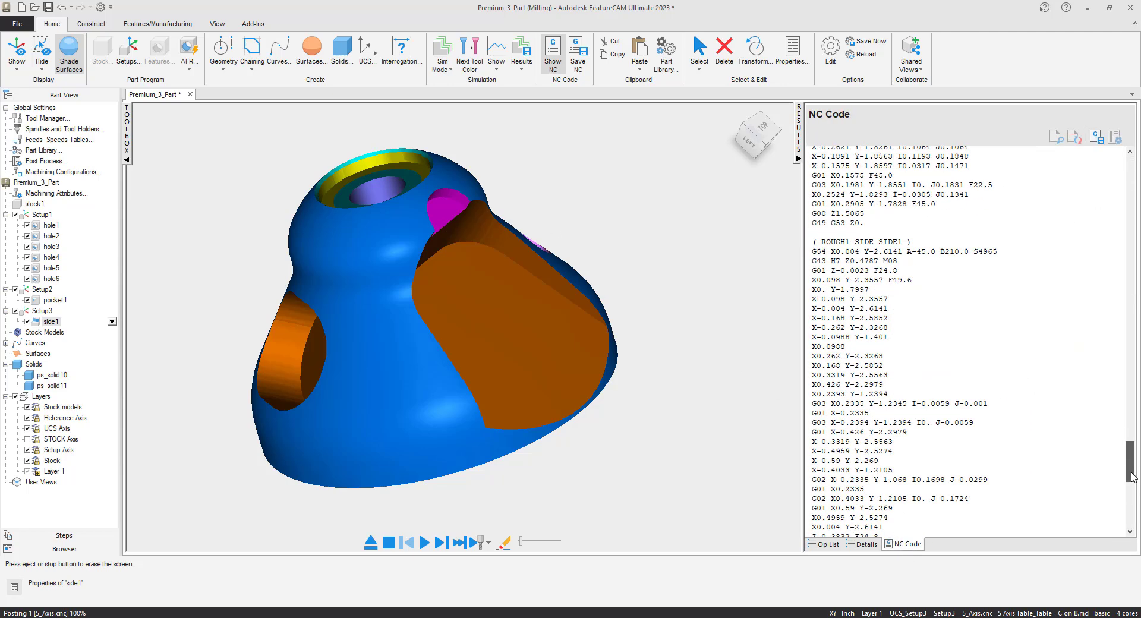
pyautogui.scroll(-5, 945, 510)
pyautogui.moveTo(884, 500); pyautogui.dragTo(814, 491)
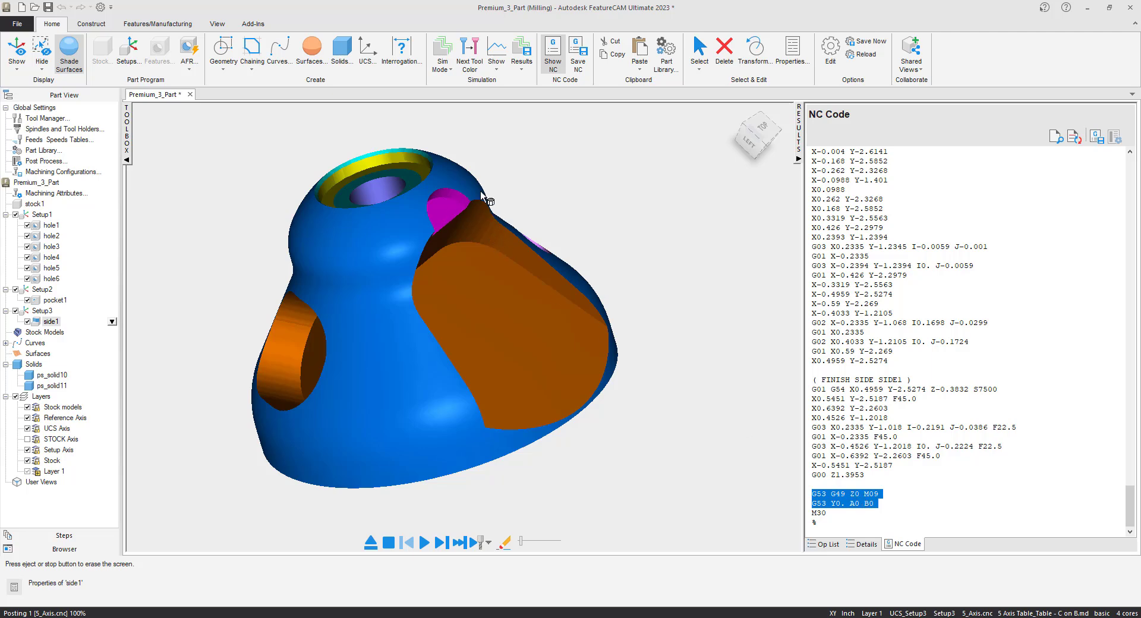
# - Examine the simulated part's pocket, side cut and holes, and return to the operation list
pyautogui.moveTo(390, 252); pyautogui.dragTo(467, 304, button='middle')
pyautogui.scroll(-3, 468, 308)
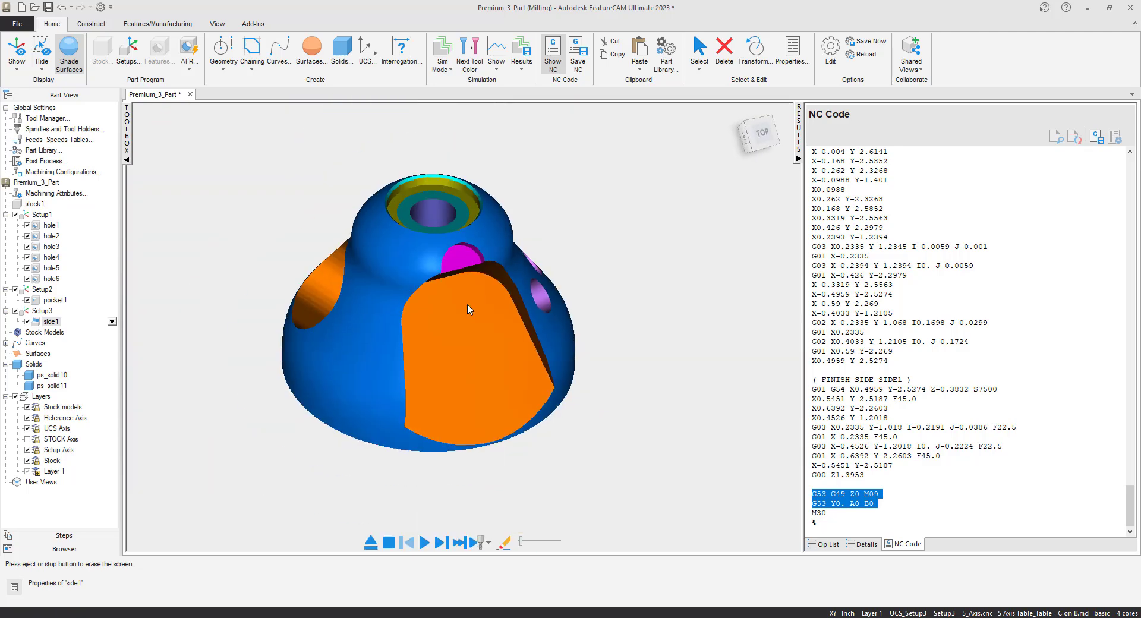
pyautogui.keyDown('shift'); pyautogui.moveTo(327, 265); pyautogui.dragTo(387, 290, button='middle'); pyautogui.keyUp('shift')
pyautogui.scroll(4, 387, 291)
pyautogui.scroll(-3, 413, 290)
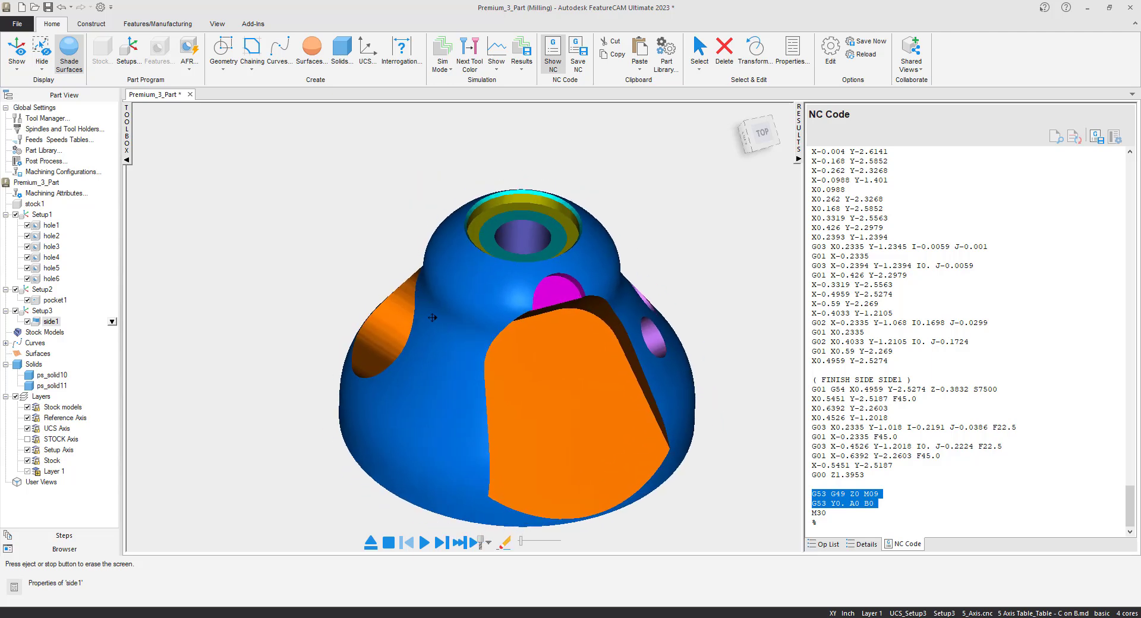
pyautogui.click(850, 514)
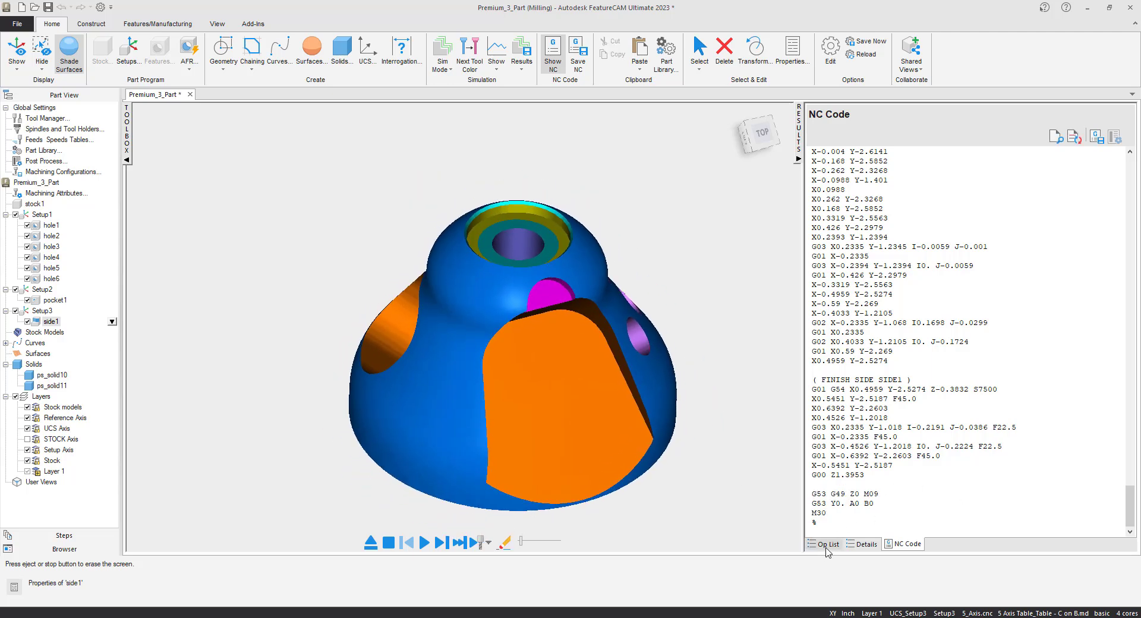
pyautogui.click(827, 547)
pyautogui.scroll(-2, 498, 400)
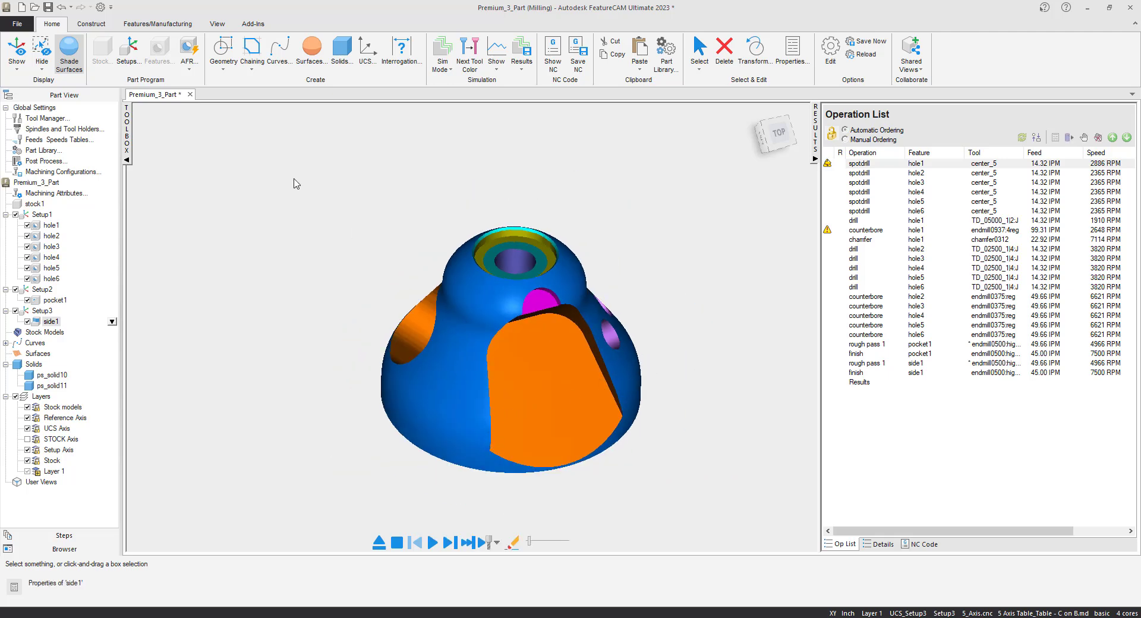
# - Switch the simulation mode to Machine, start it with a single step, and accept the automatically chosen machine design
pyautogui.rightClick(295, 183)
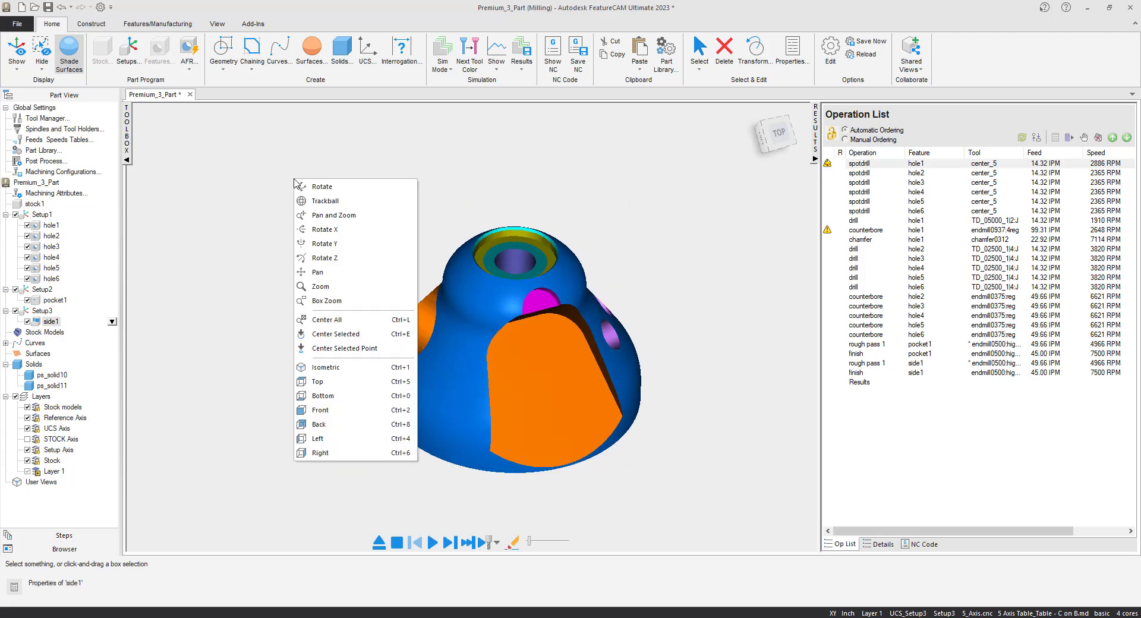
pyautogui.click(333, 273)
pyautogui.moveTo(487, 328); pyautogui.dragTo(459, 307)
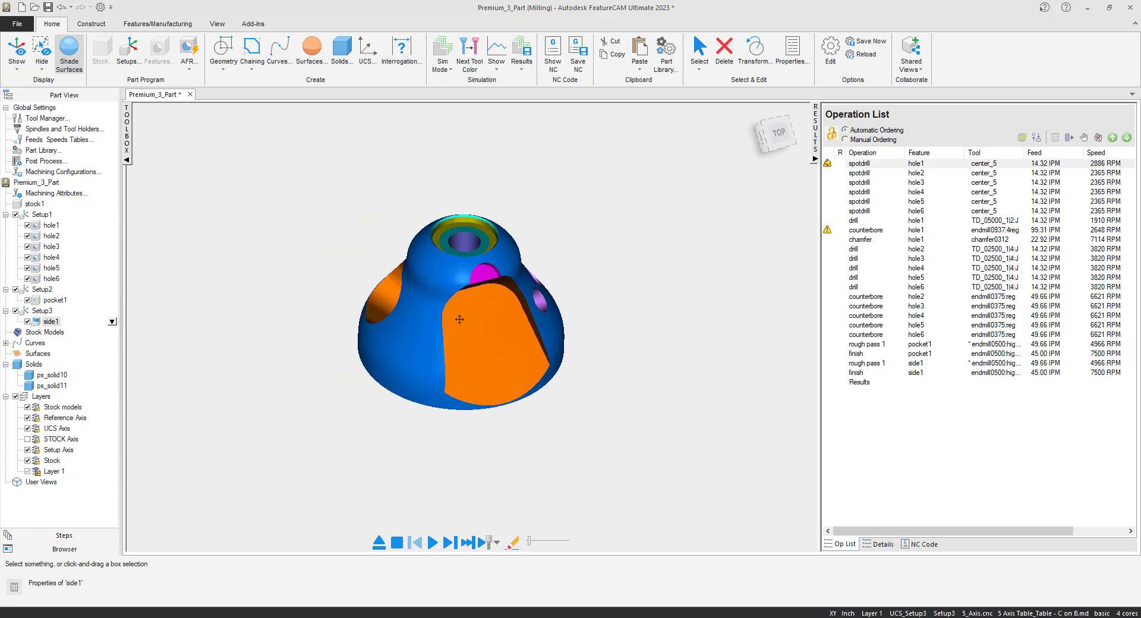
pyautogui.scroll(-3, 459, 321)
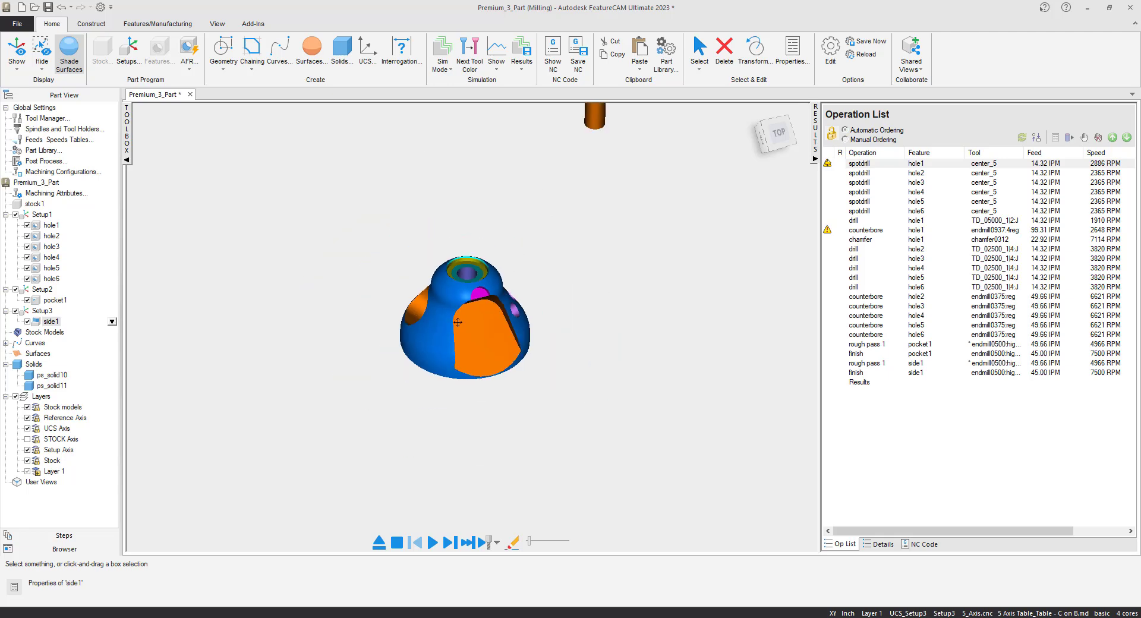
pyautogui.click(448, 69)
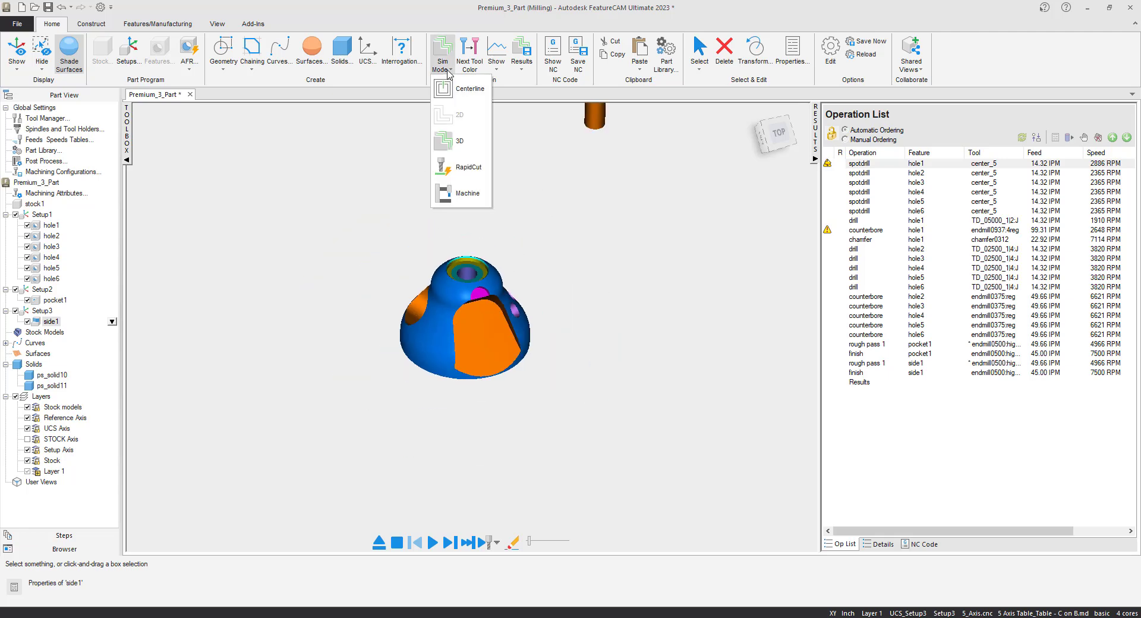
pyautogui.click(463, 196)
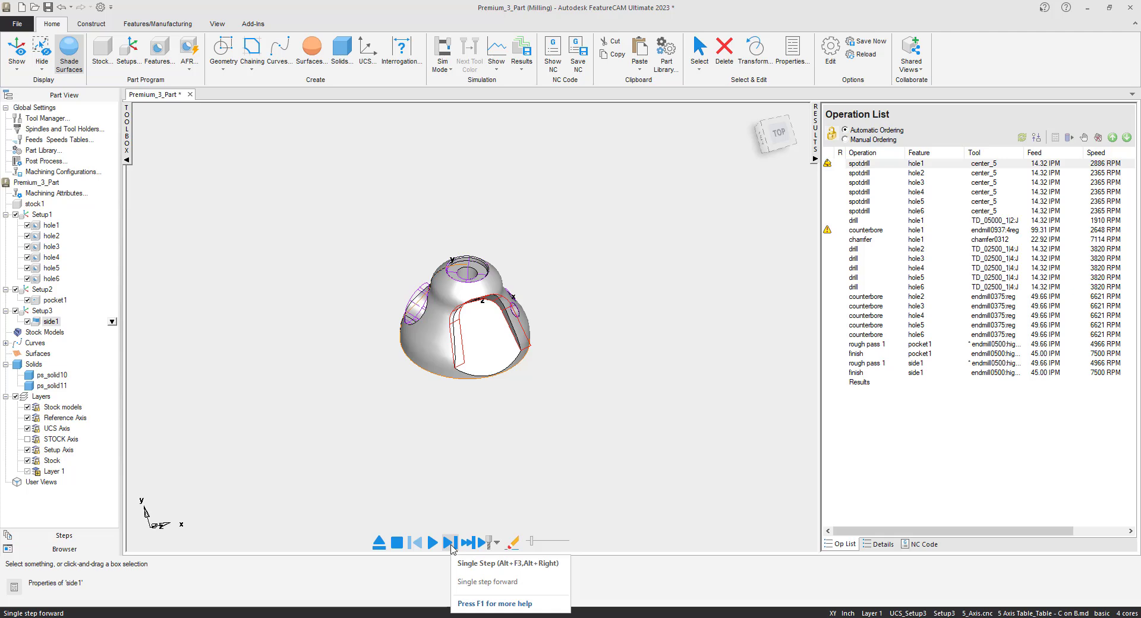
pyautogui.click(451, 544)
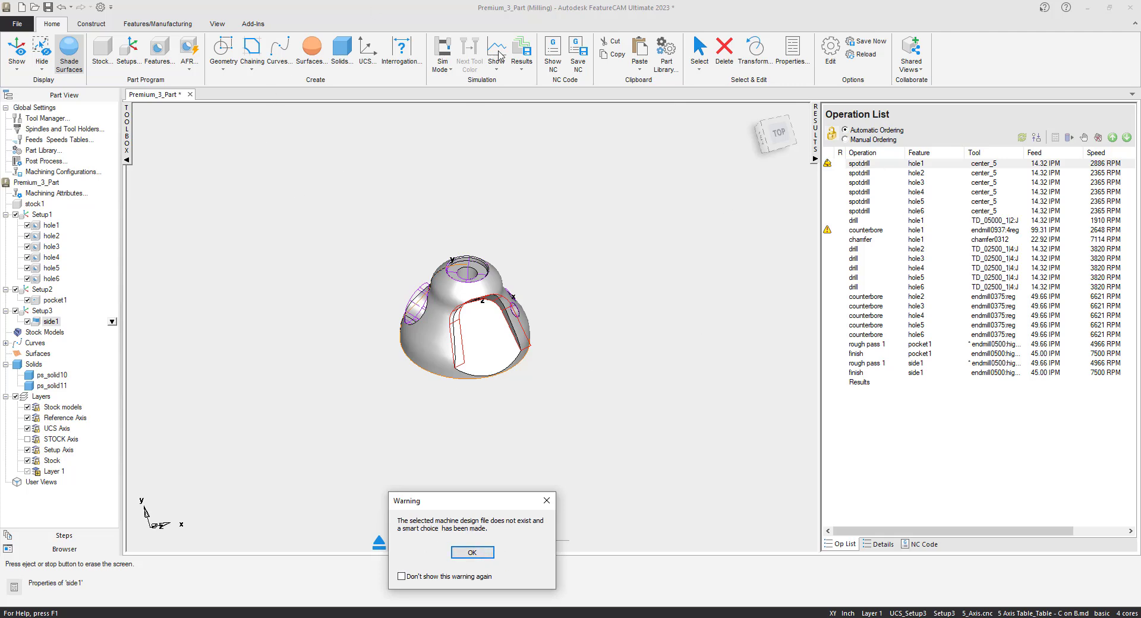
pyautogui.click(465, 554)
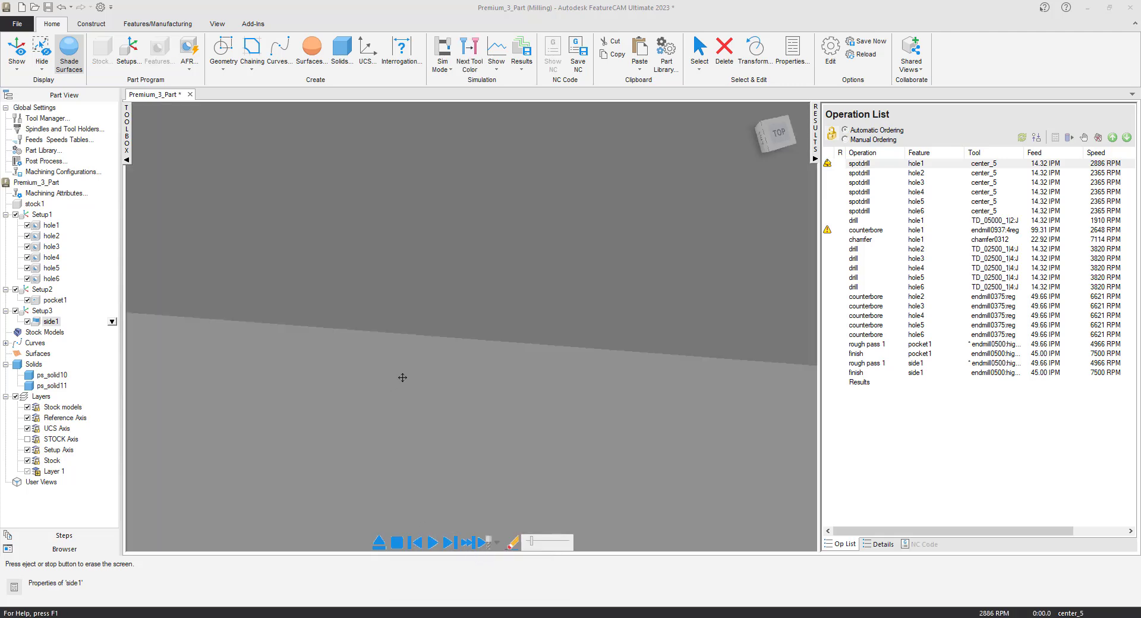
# - Play the full machine simulation with the rotary table and part in close view, and inspect the finished part on the machine
pyautogui.scroll(-5, 403, 378)
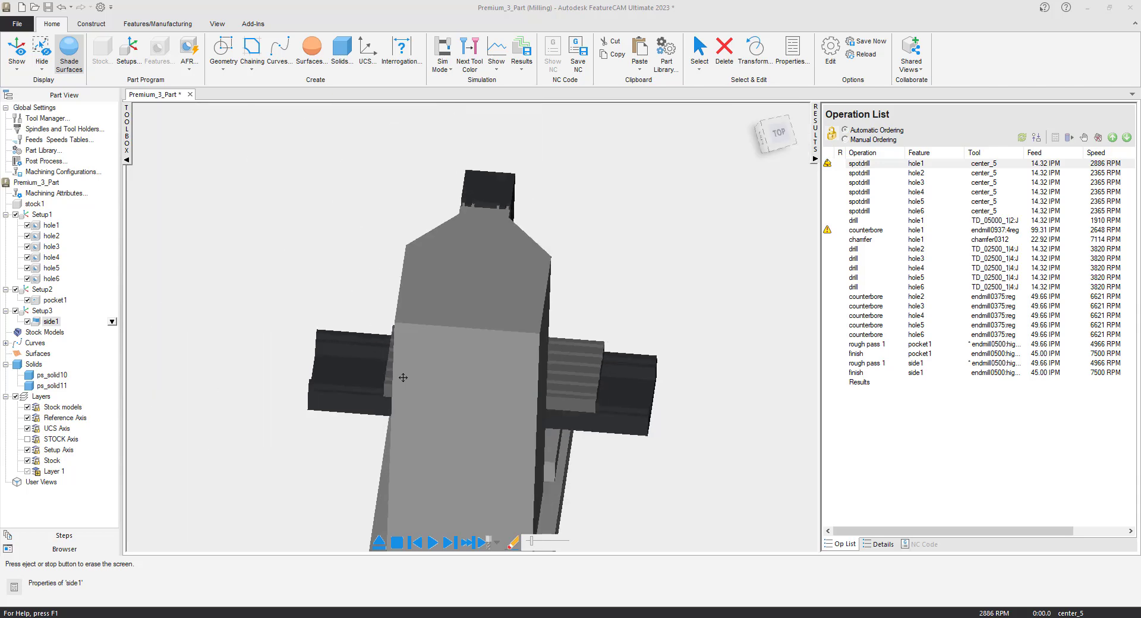
pyautogui.scroll(-3, 403, 377)
pyautogui.moveTo(402, 417); pyautogui.dragTo(779, 399, button='middle')
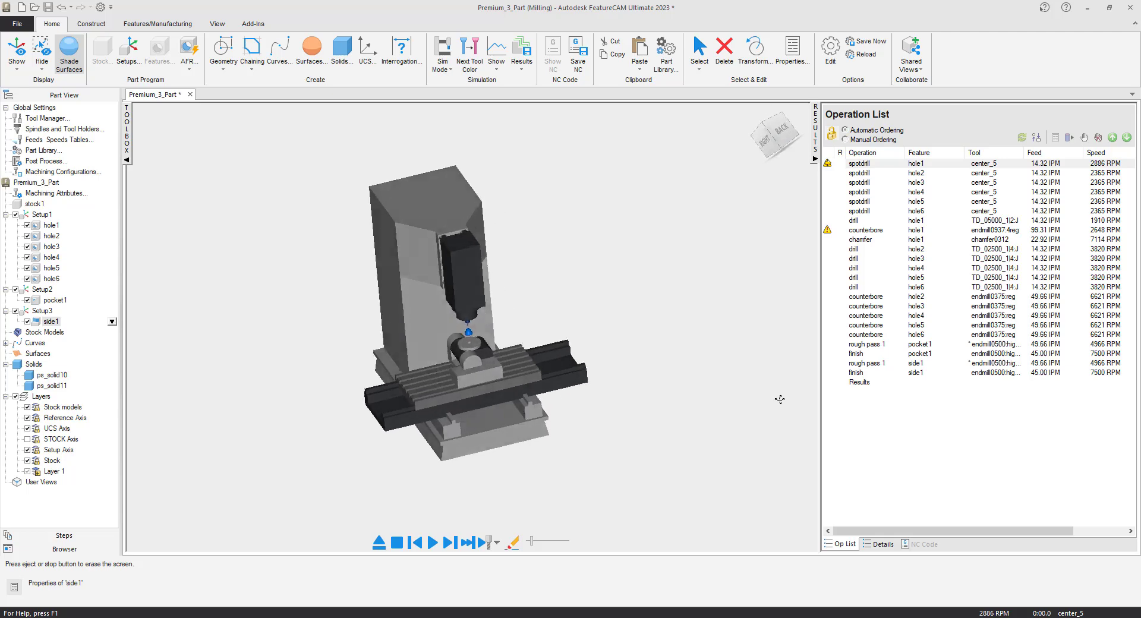
pyautogui.scroll(-2, 499, 324)
pyautogui.scroll(5, 499, 337)
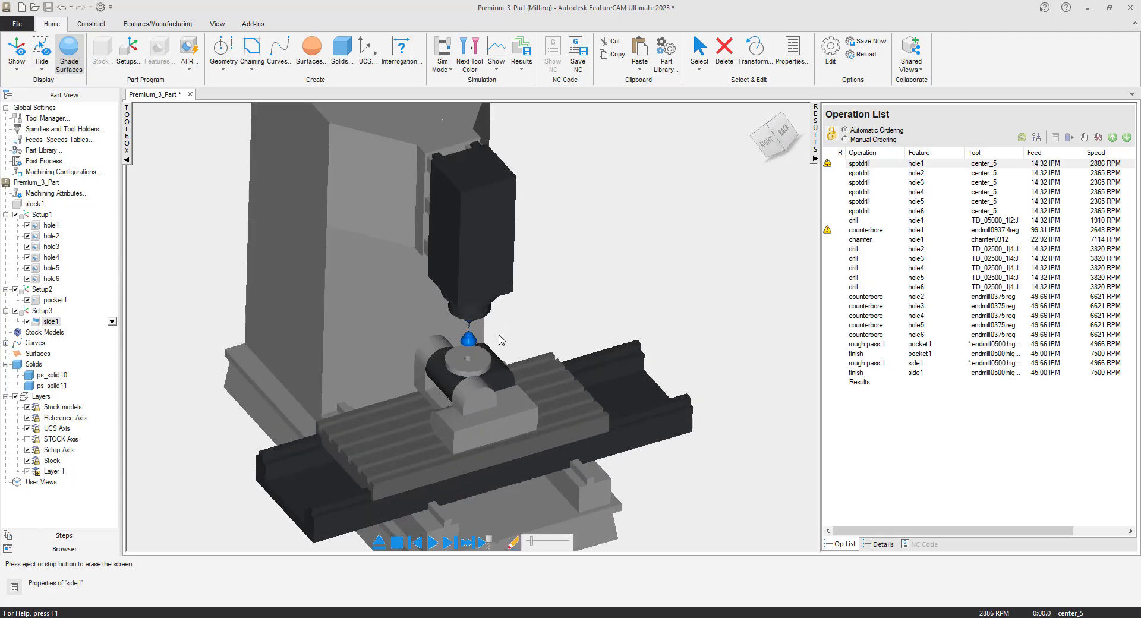
pyautogui.scroll(2, 469, 365)
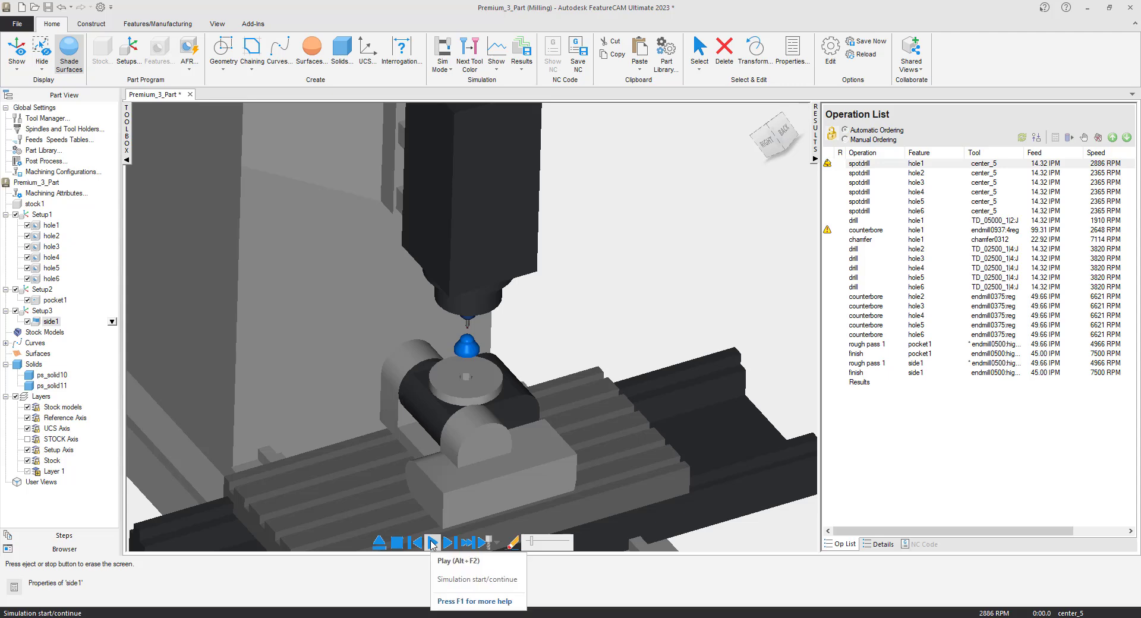
pyautogui.click(433, 543)
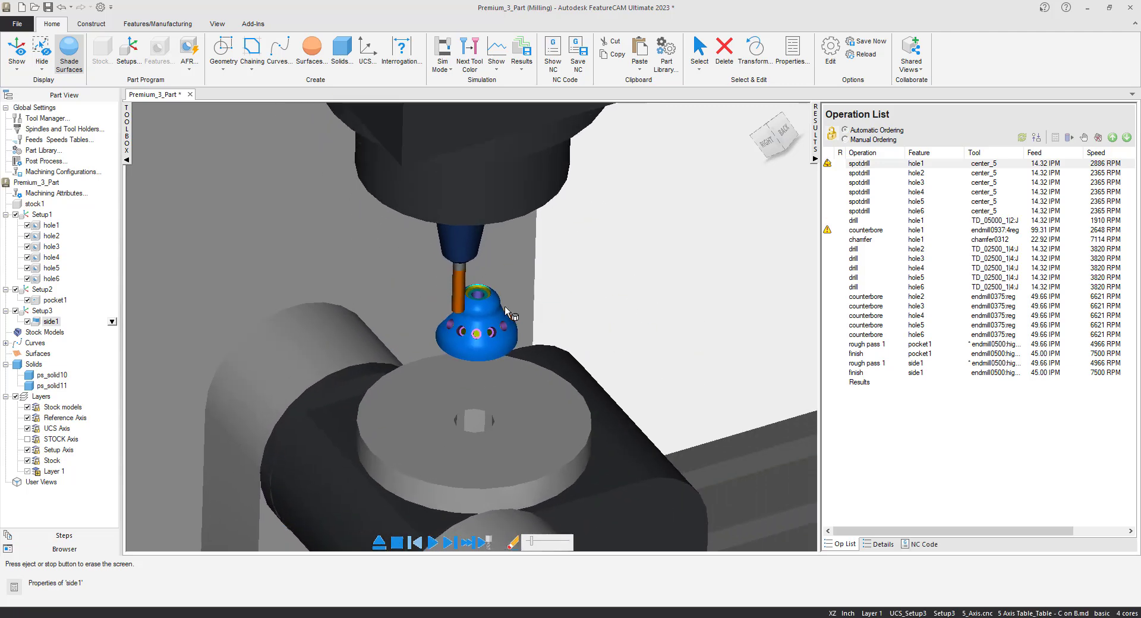
pyautogui.moveTo(446, 297); pyautogui.dragTo(487, 313, button='middle')
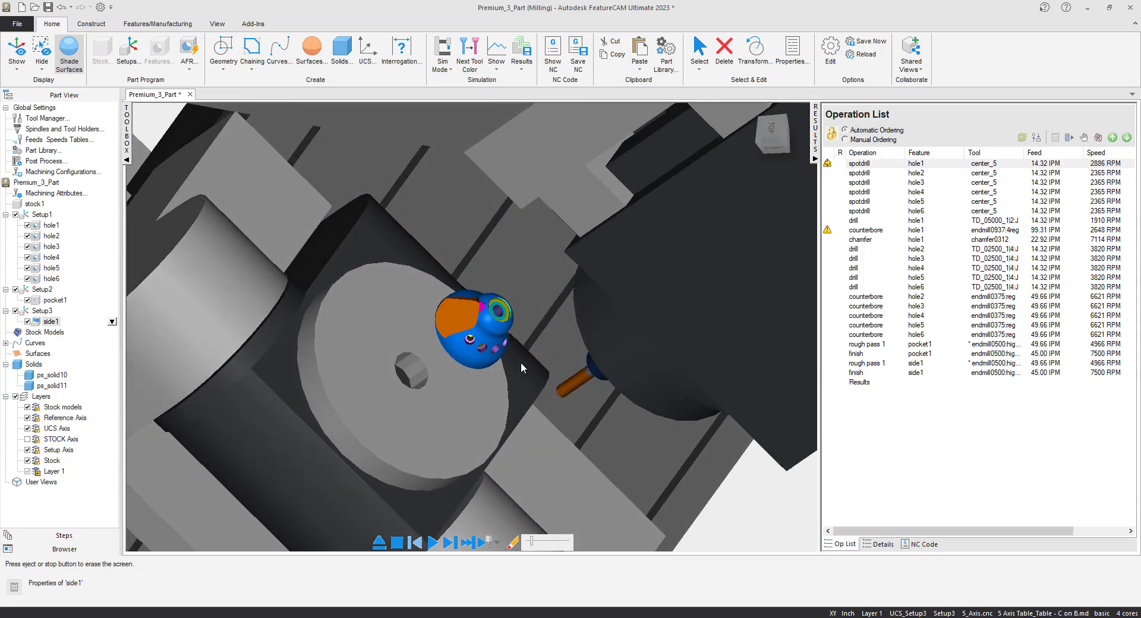
pyautogui.moveTo(530, 386); pyautogui.dragTo(449, 315, button='middle')
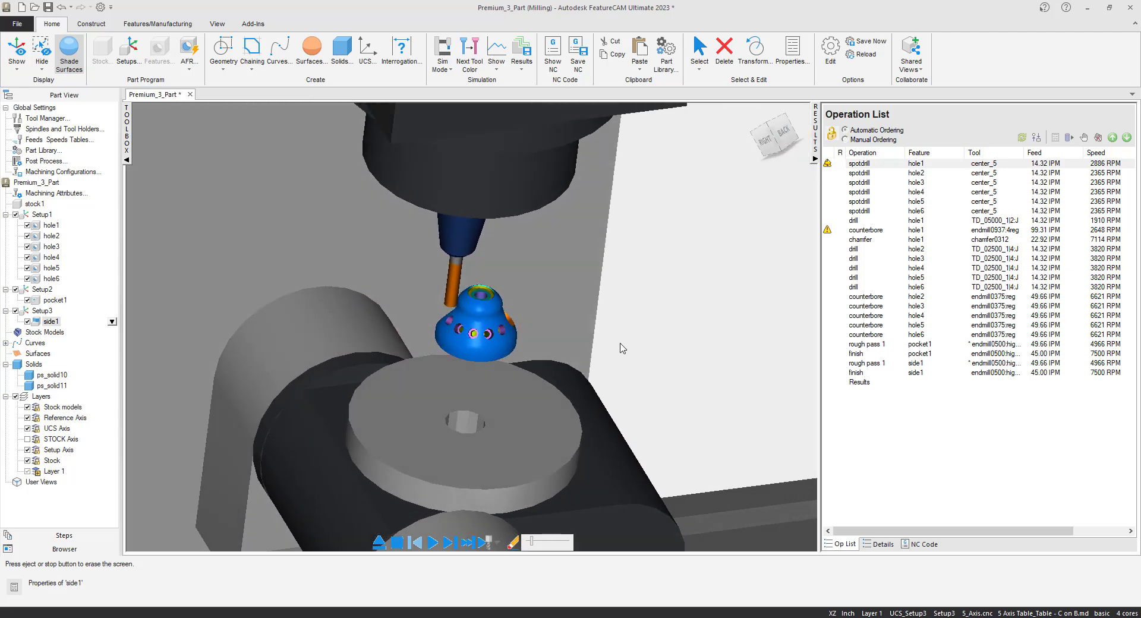
# - Inspect the whole machine and the finished part up close, and clear the machine simulation
pyautogui.scroll(-5, 500, 327)
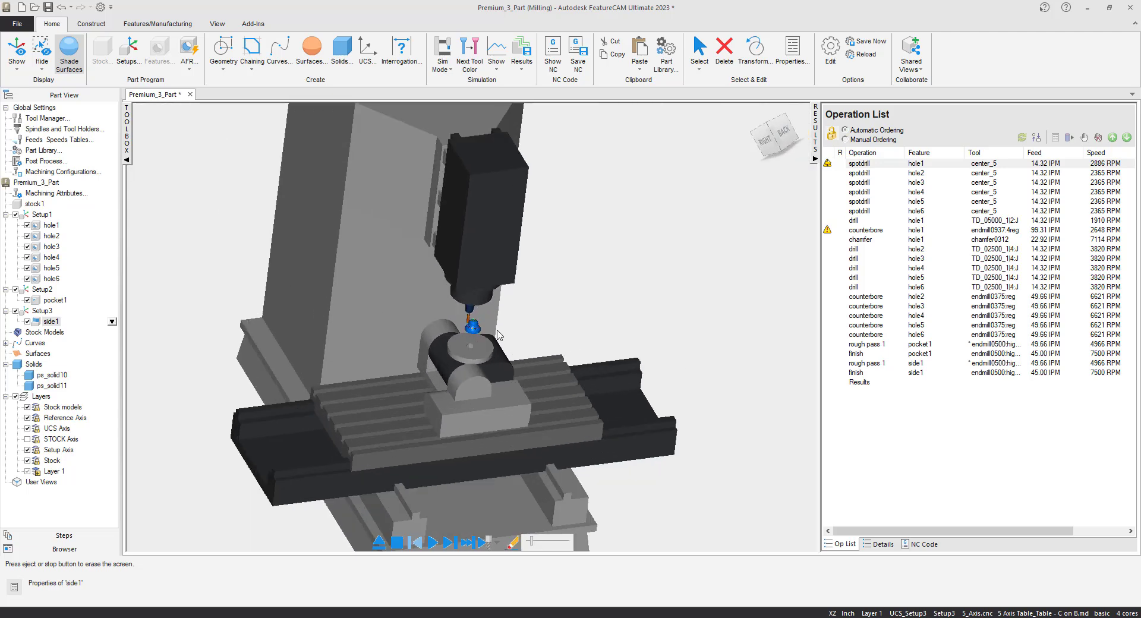
pyautogui.scroll(2, 486, 349)
pyautogui.scroll(-2, 476, 333)
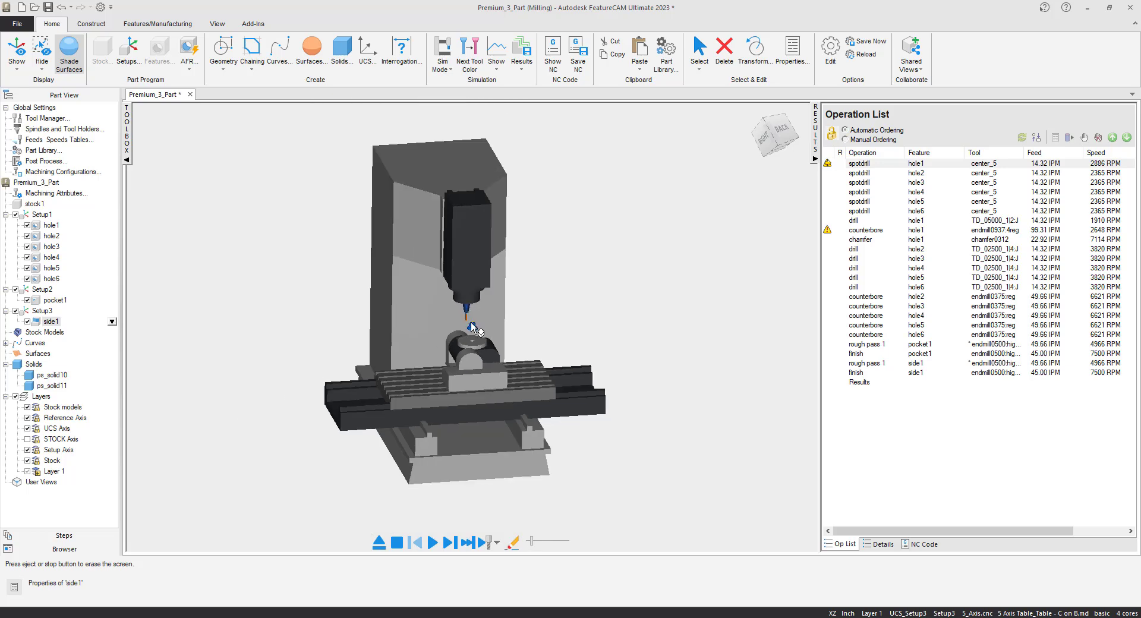
pyautogui.scroll(5, 472, 326)
pyautogui.scroll(3, 473, 327)
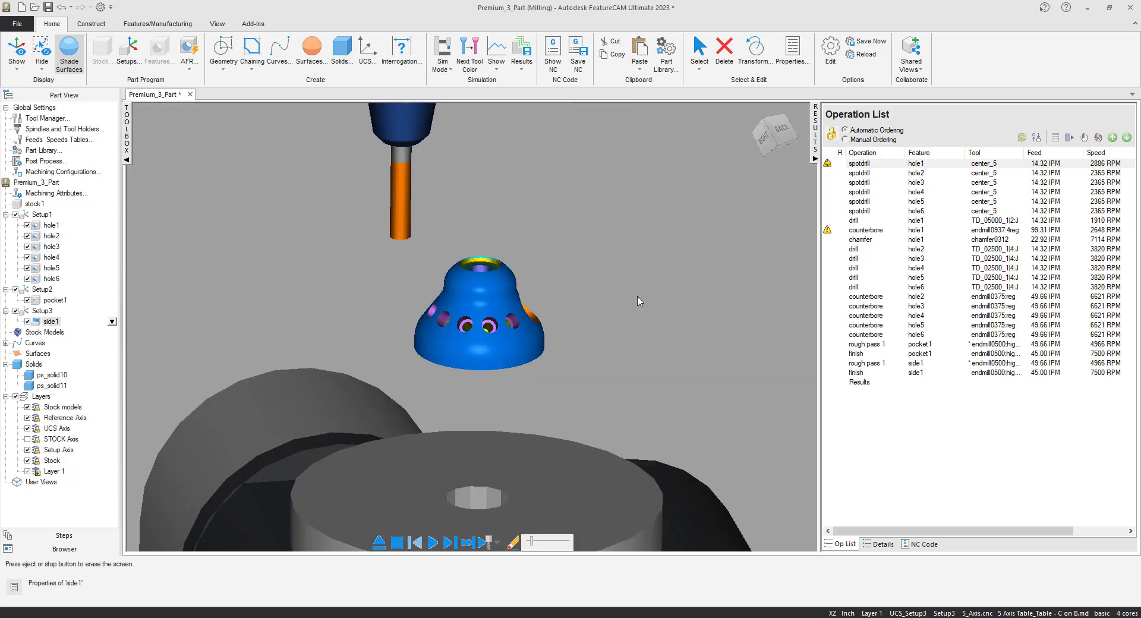
pyautogui.scroll(3, 521, 304)
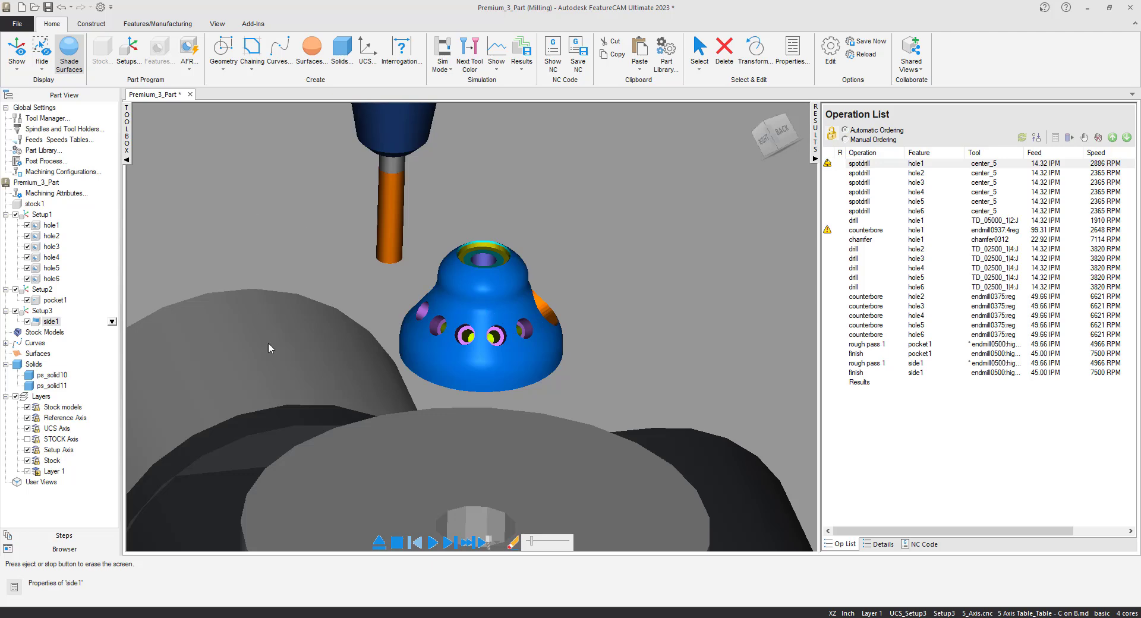
pyautogui.click(379, 542)
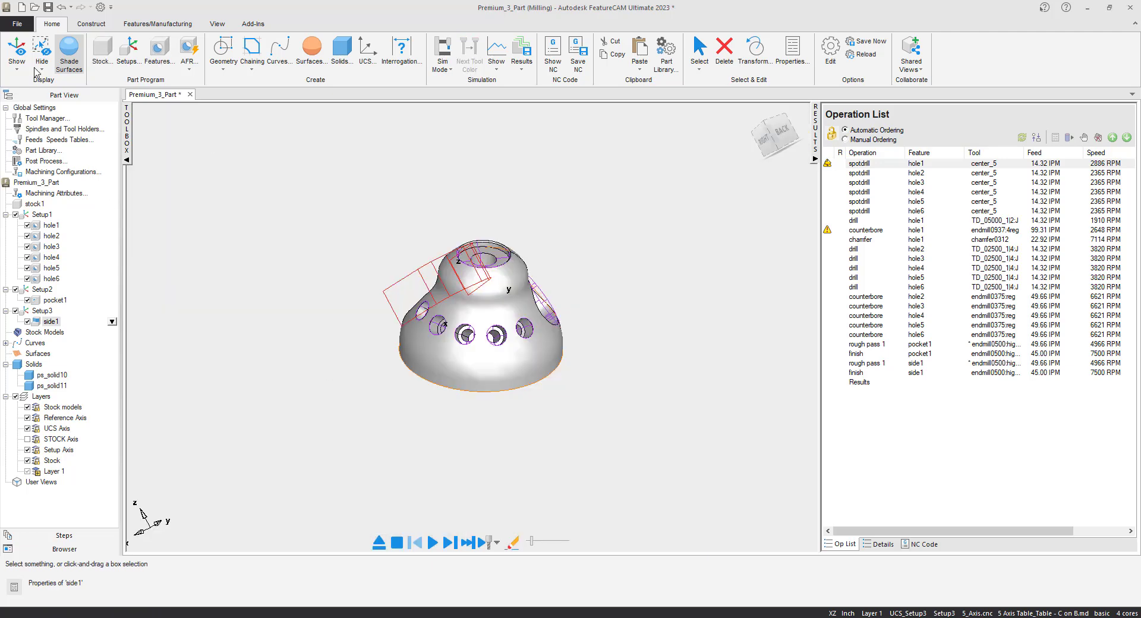
# - Save the document under the new name "3+2 Milling" in the Downloads folder, including the milling toolpaths
pyautogui.click(17, 24)
pyautogui.click(24, 138)
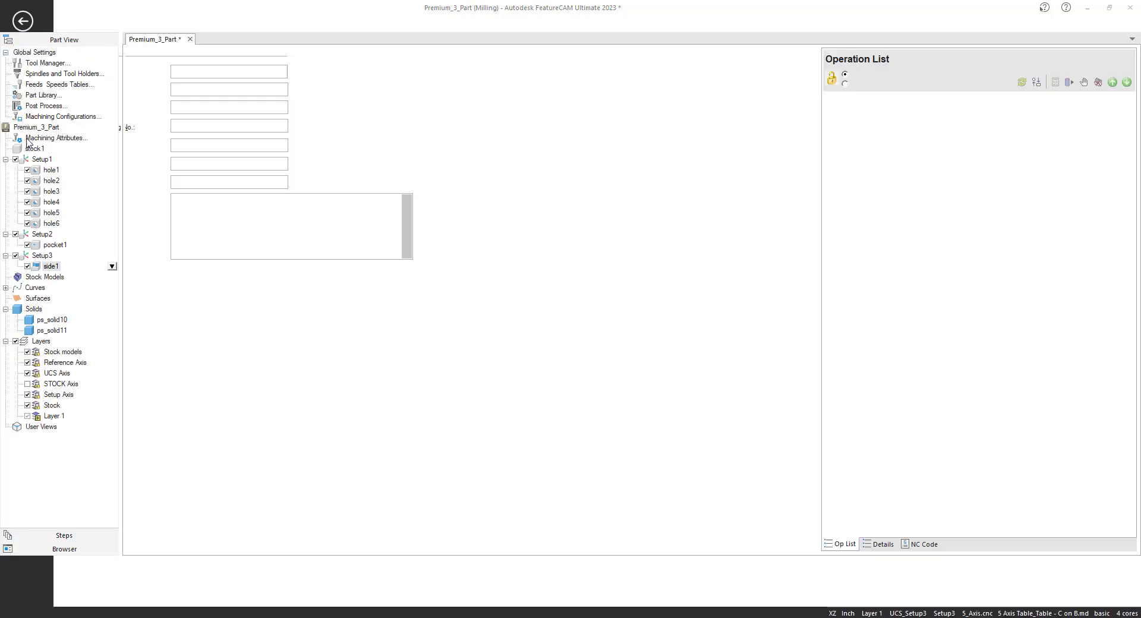
pyautogui.click(376, 371)
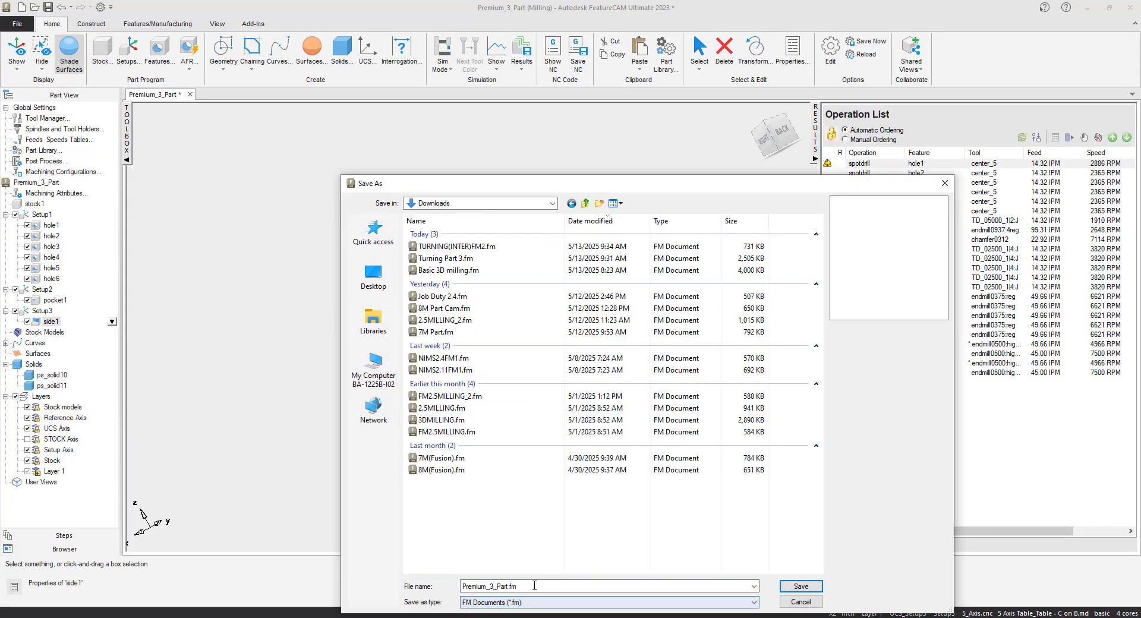
pyautogui.doubleClick(534, 585)
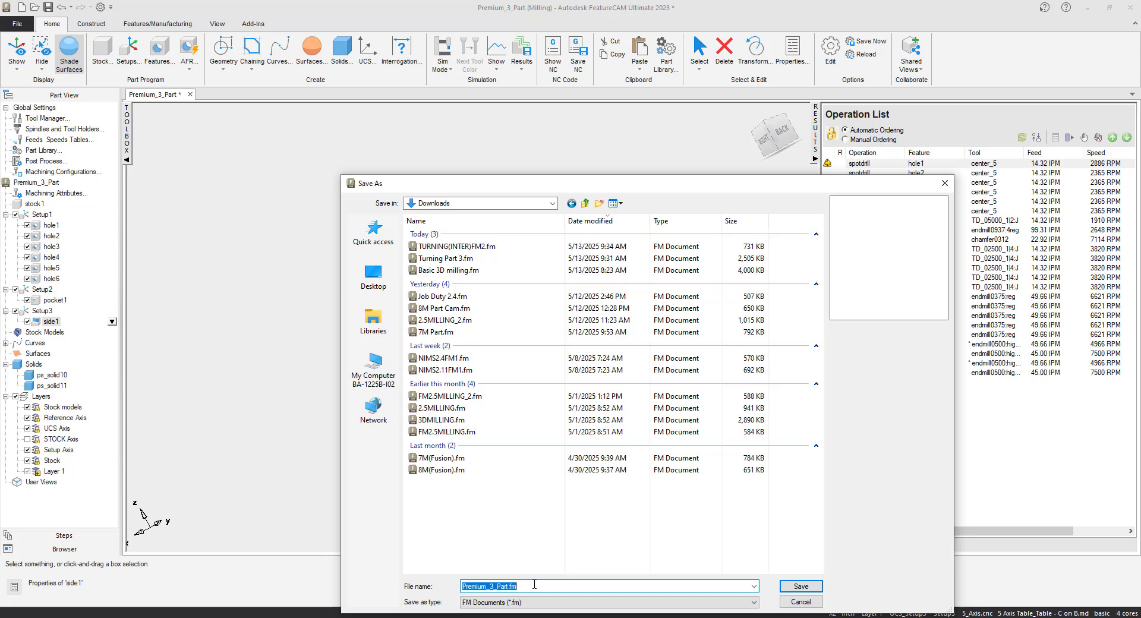
pyautogui.write('I')
pyautogui.press('BackSpace')
pyautogui.write('3+2 Milling')
pyautogui.click(796, 587)
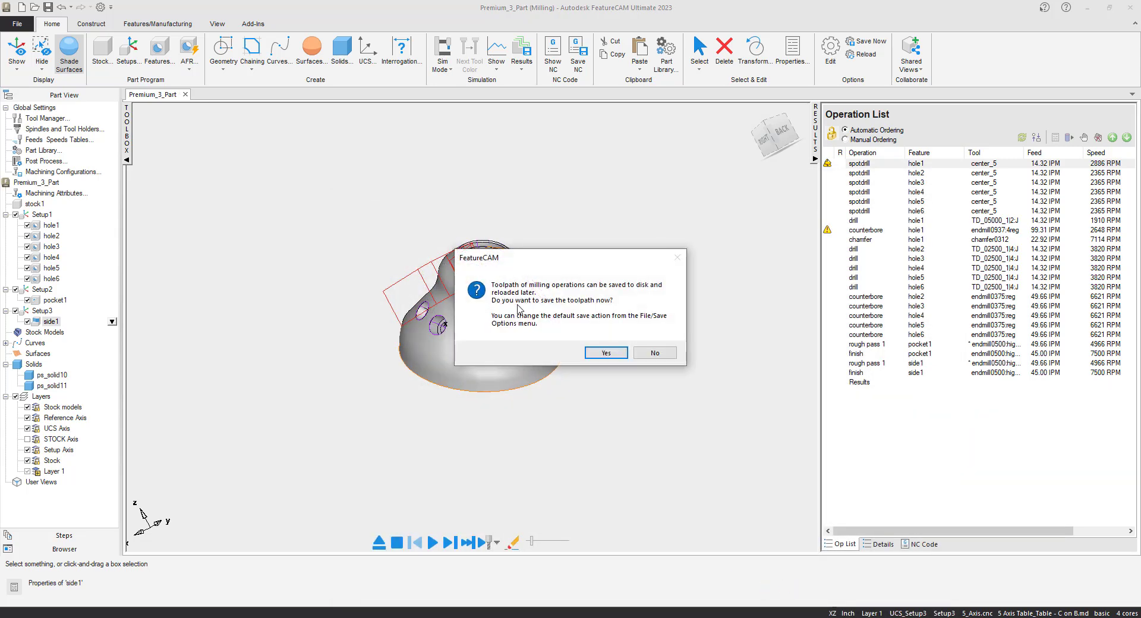
pyautogui.click(605, 353)
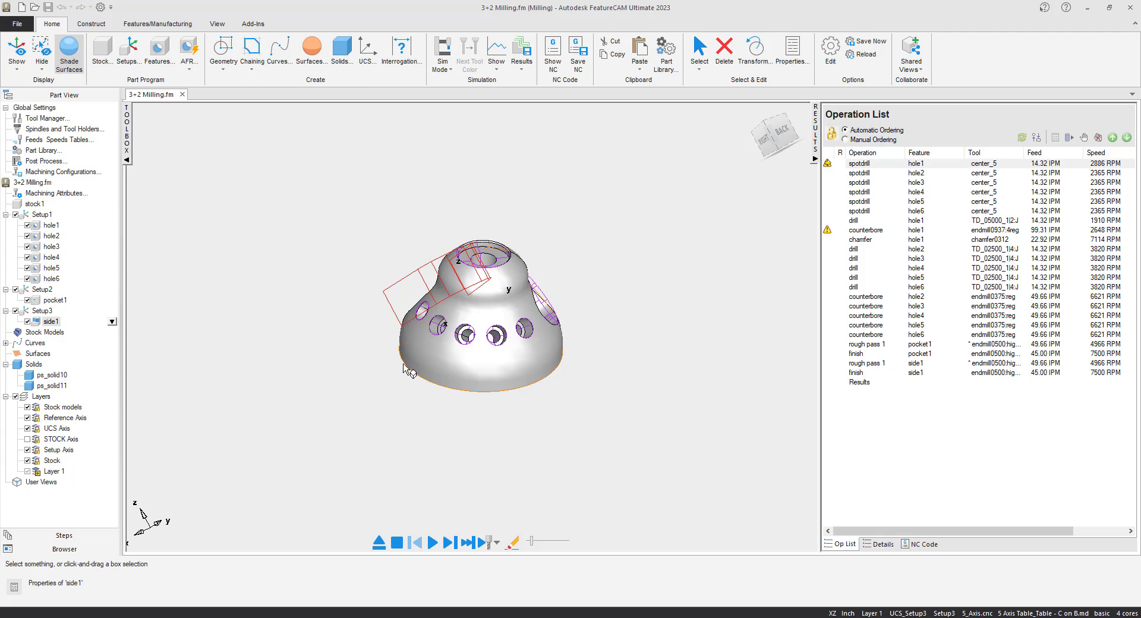
# - Run the machine simulation again, accepting the automatically chosen machine design
pyautogui.click(455, 546)
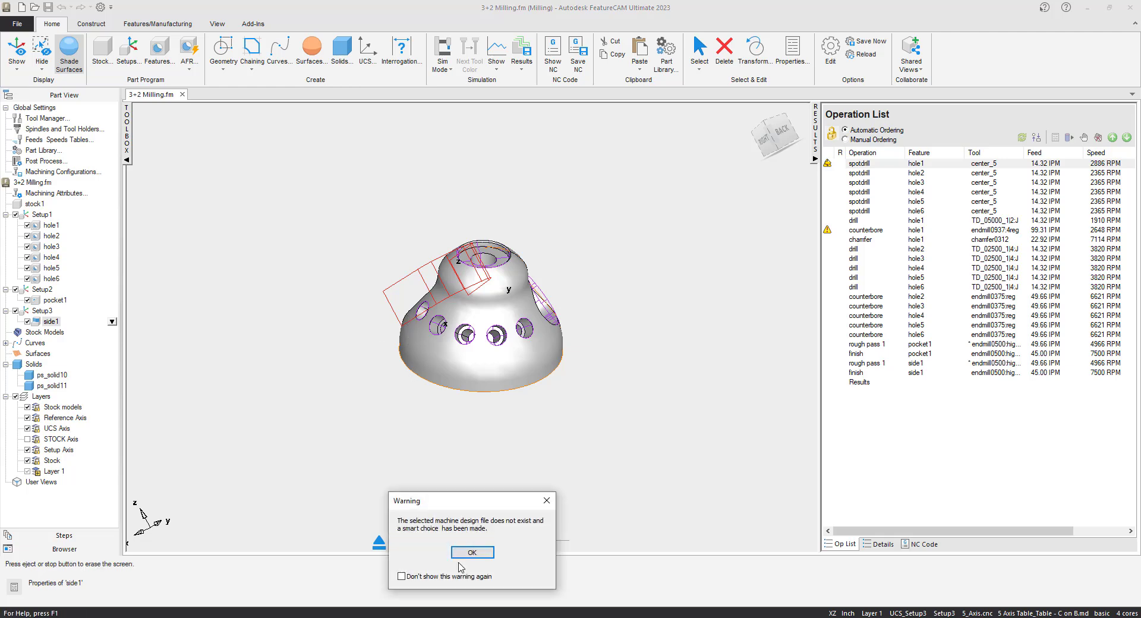
pyautogui.click(475, 556)
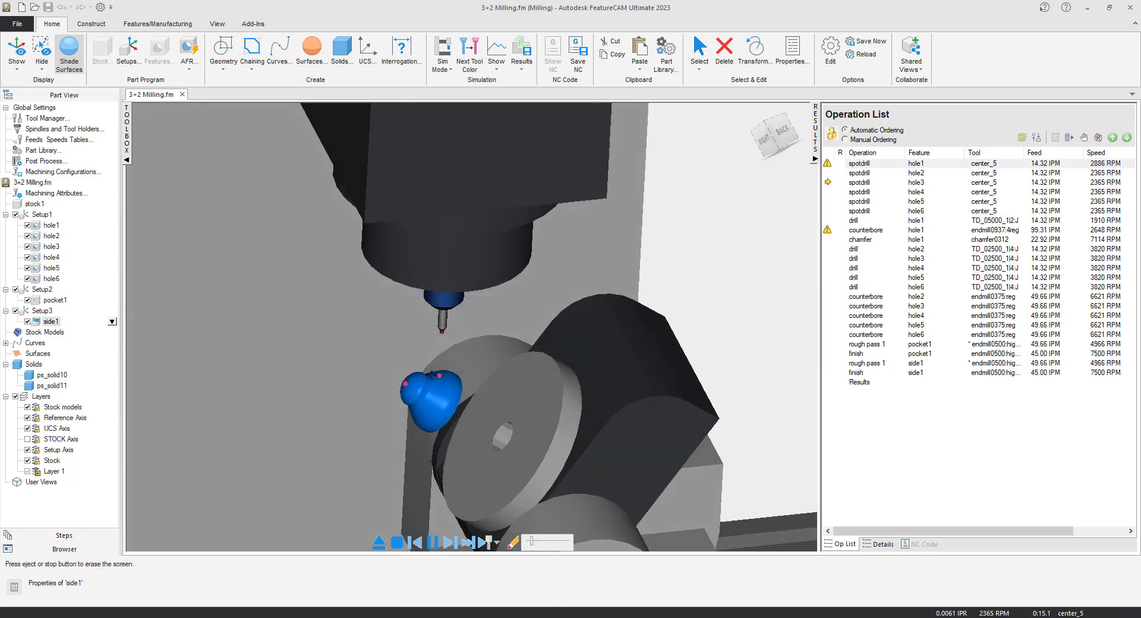